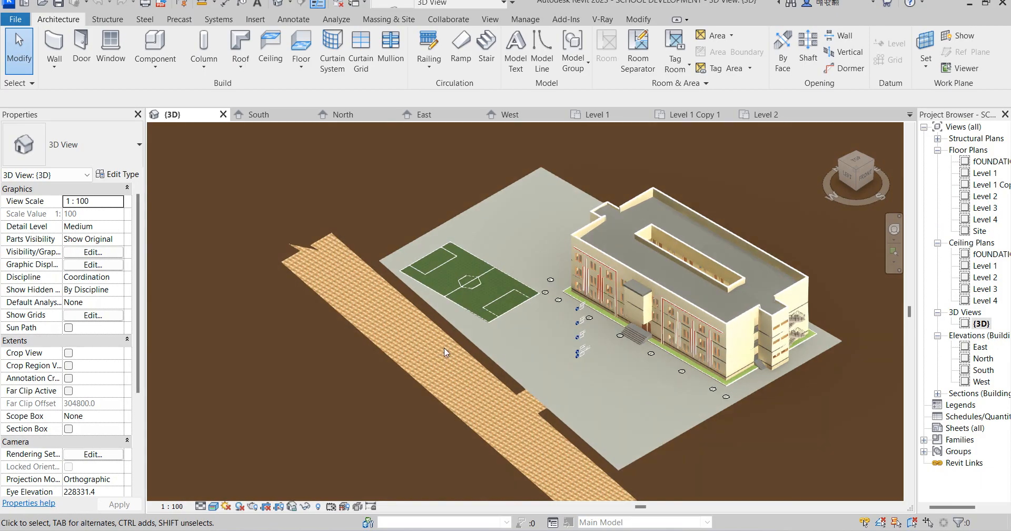
Step: Examine the football pitch and its centre circle in the 3D view, from an angle and from directly above
scroll(478, 331, "up", 4)
scroll(425, 229, "up", 4)
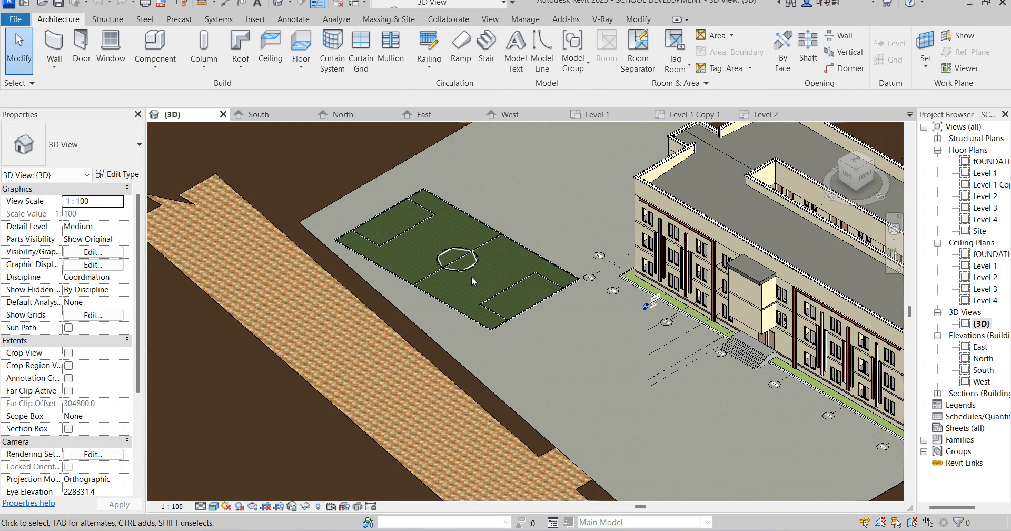
scroll(447, 264, "up", 5)
scroll(506, 266, "down", 4)
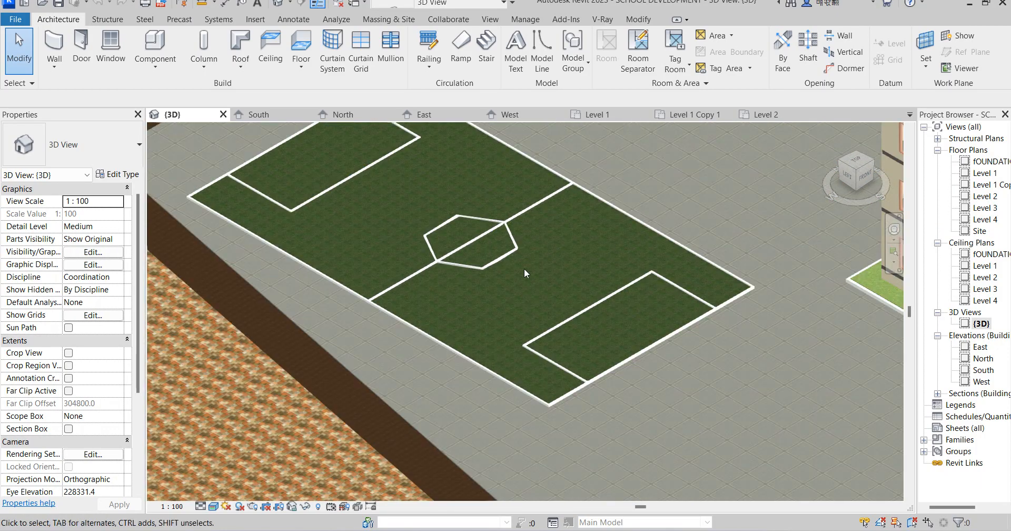
scroll(493, 269, "up", 6)
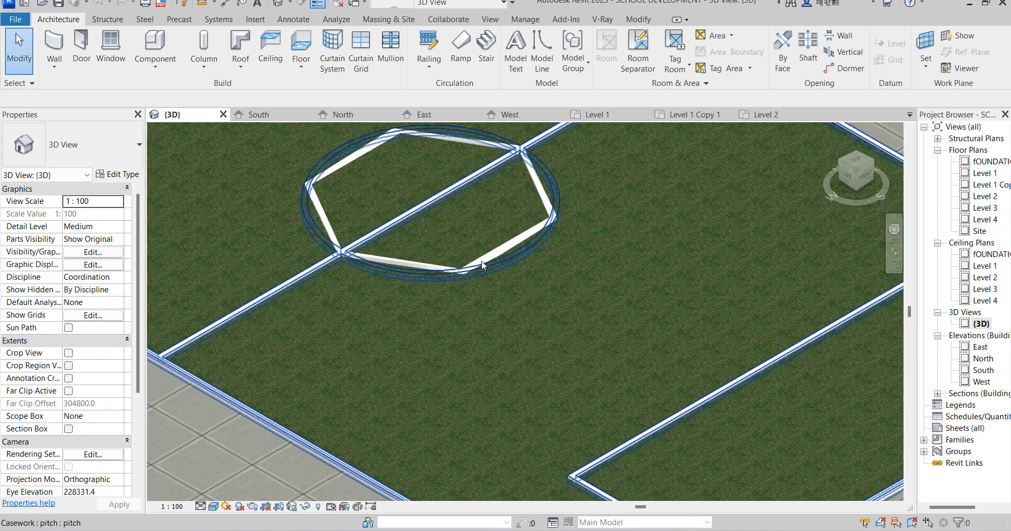
left_click(863, 163)
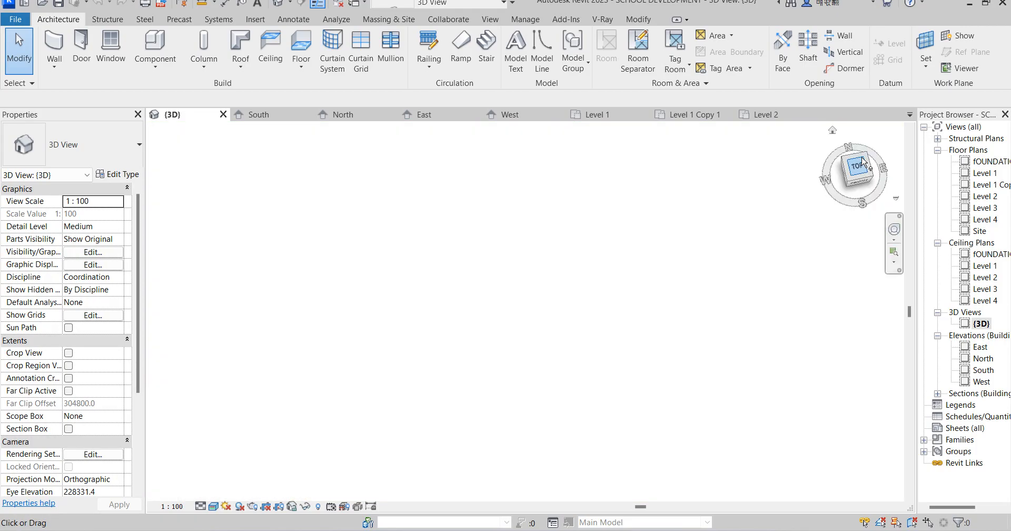
scroll(505, 284, "up", 12)
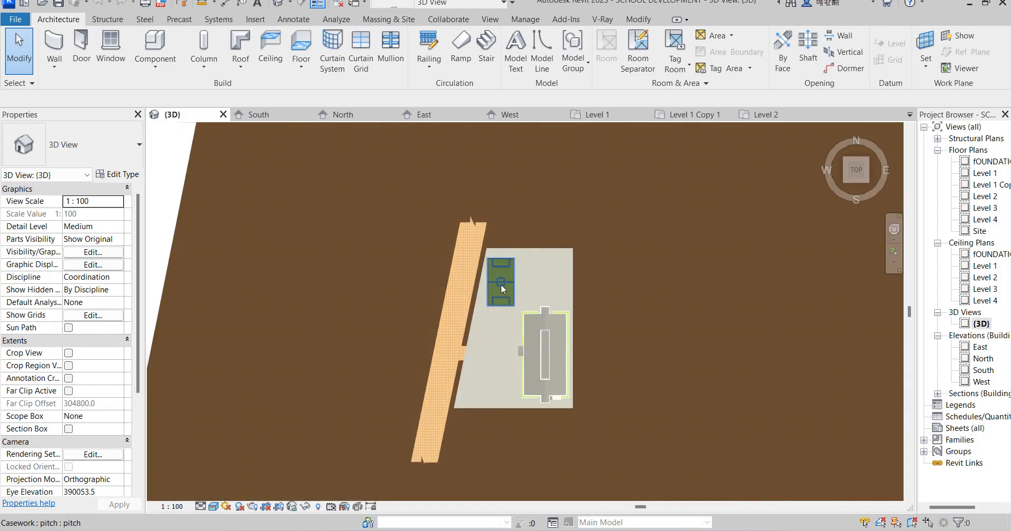
scroll(532, 282, "up", 4)
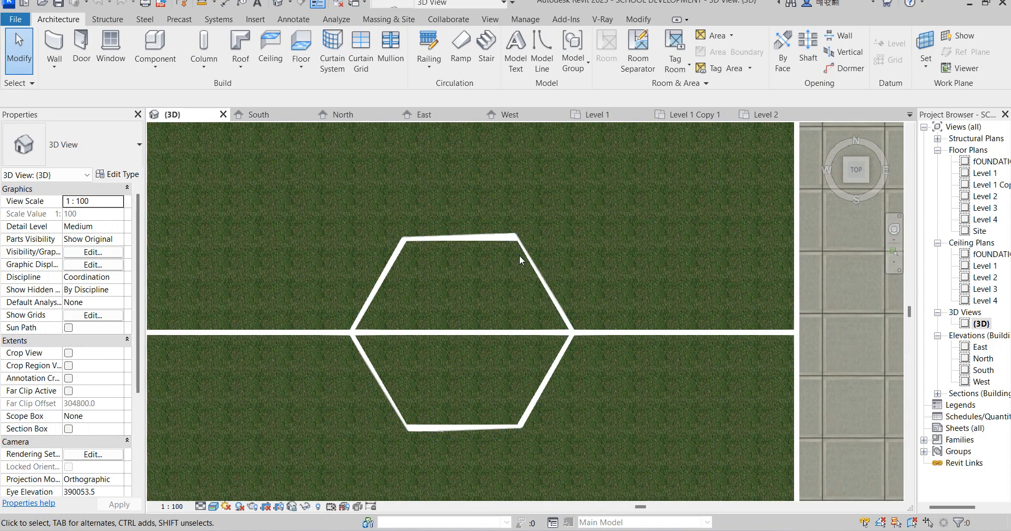
scroll(516, 258, "down", 5)
scroll(495, 252, "up", 2)
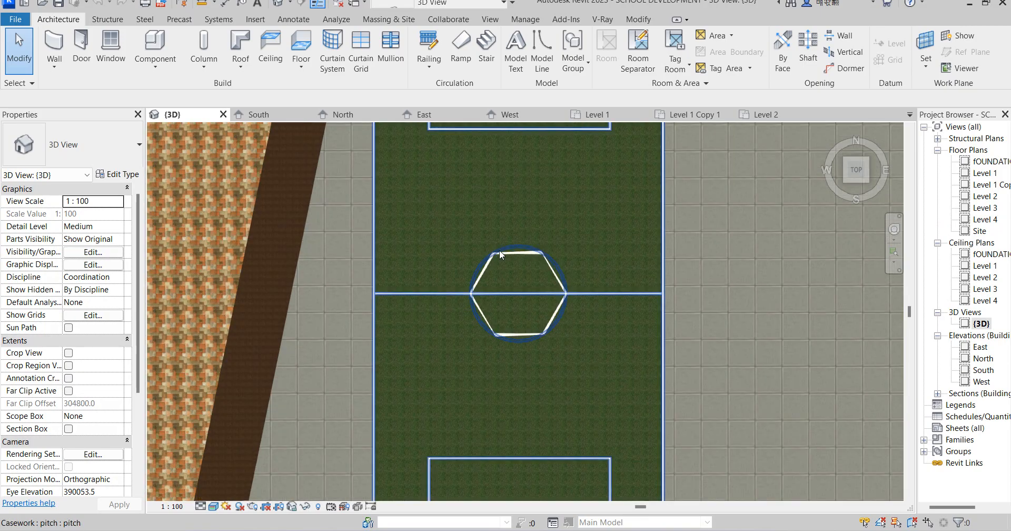
scroll(505, 267, "down", 5)
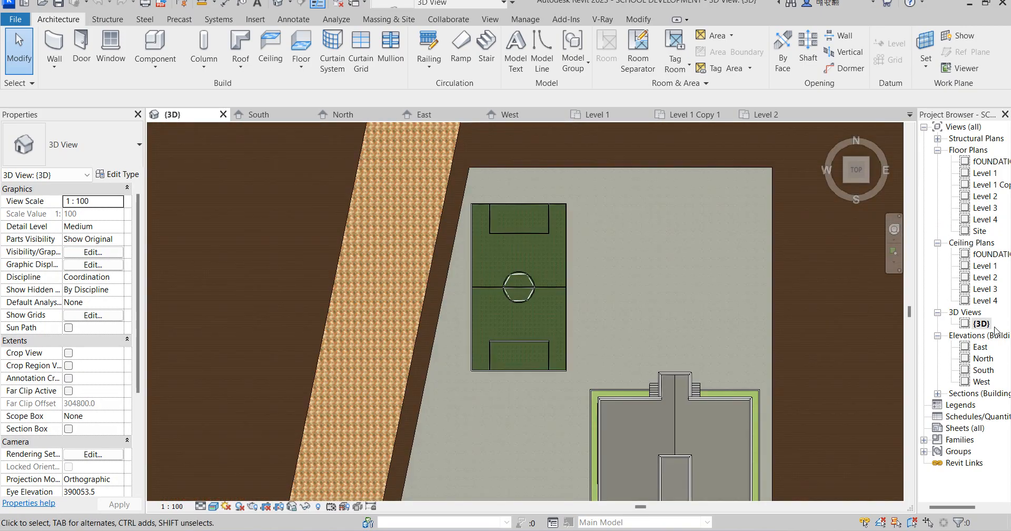
Step: Check the filled regions in the fOUNDATION floor plan and return to an angled 3D view of the whole site
double_click(995, 163)
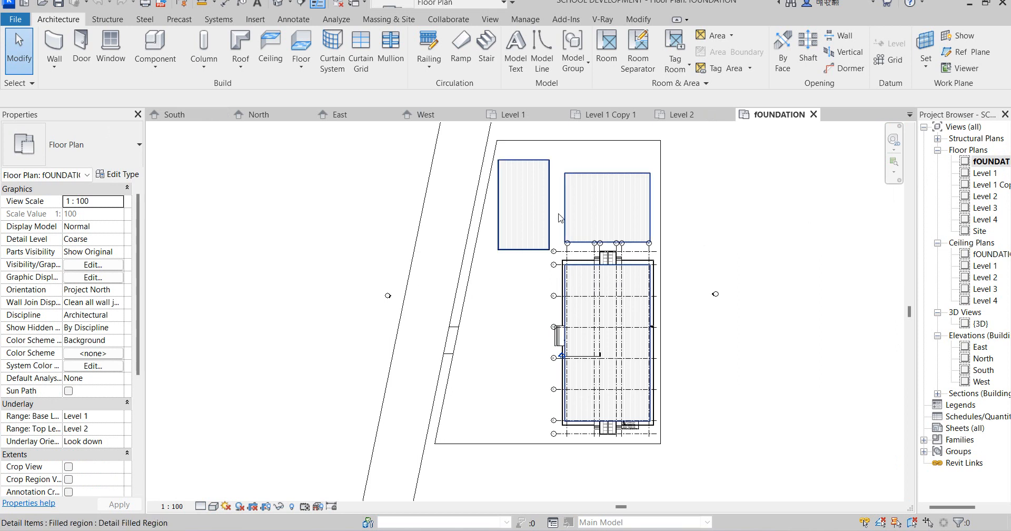
left_click(539, 160)
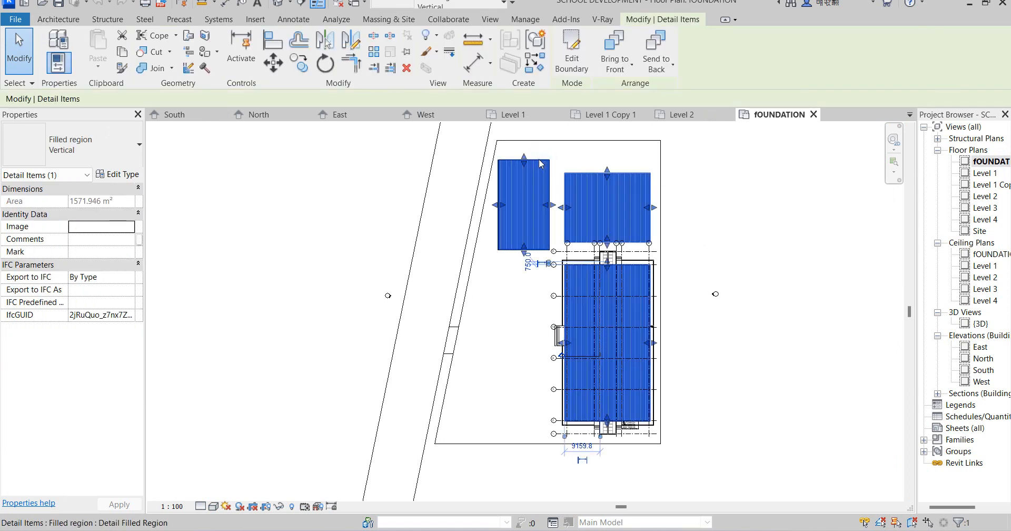
double_click(980, 324)
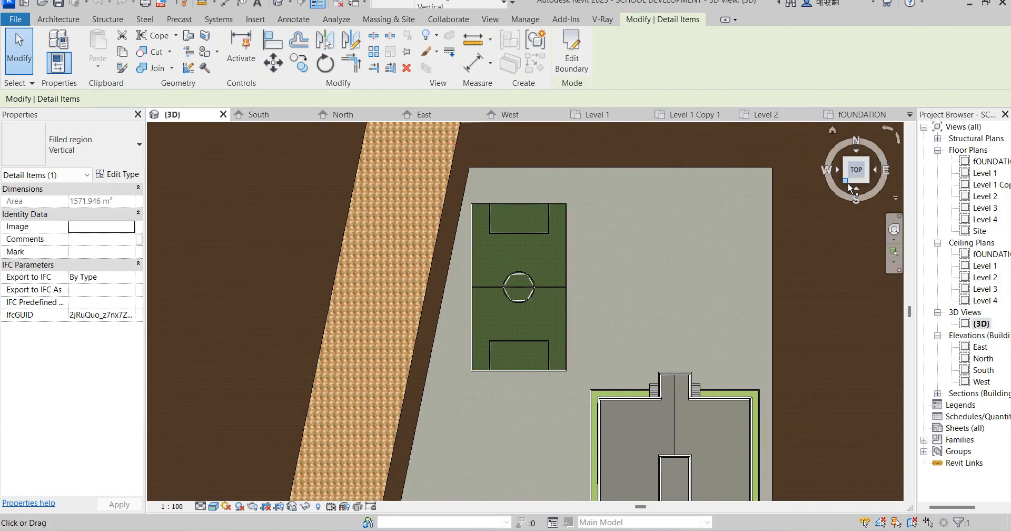
left_click(848, 182)
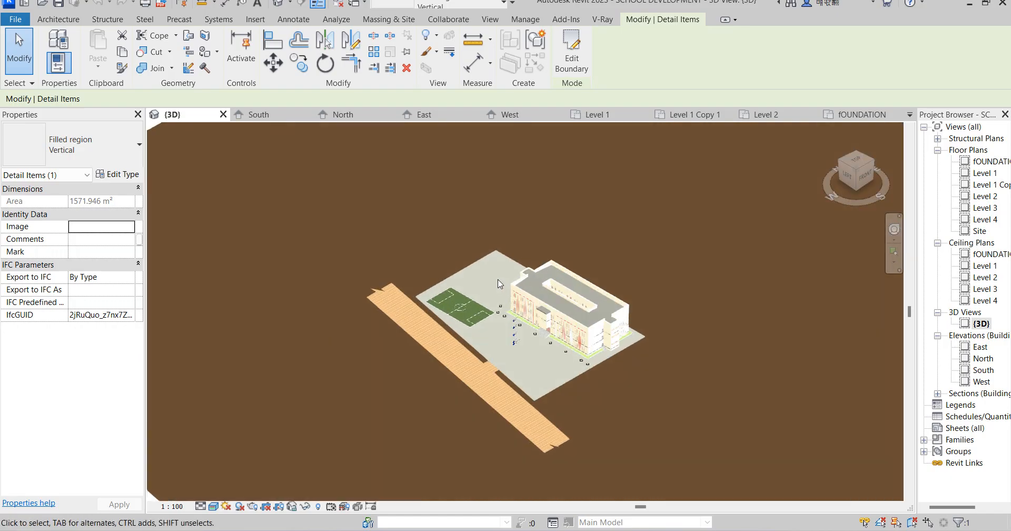
Step: Reveal the hidden elements in the 3D view and unhide the category of the church mass beside the school block
left_click(318, 507)
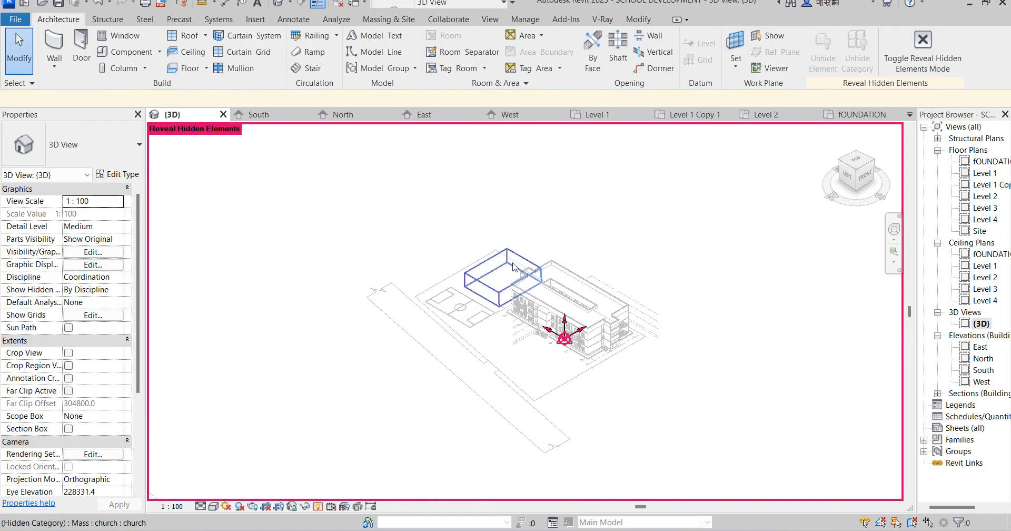
left_click(489, 289)
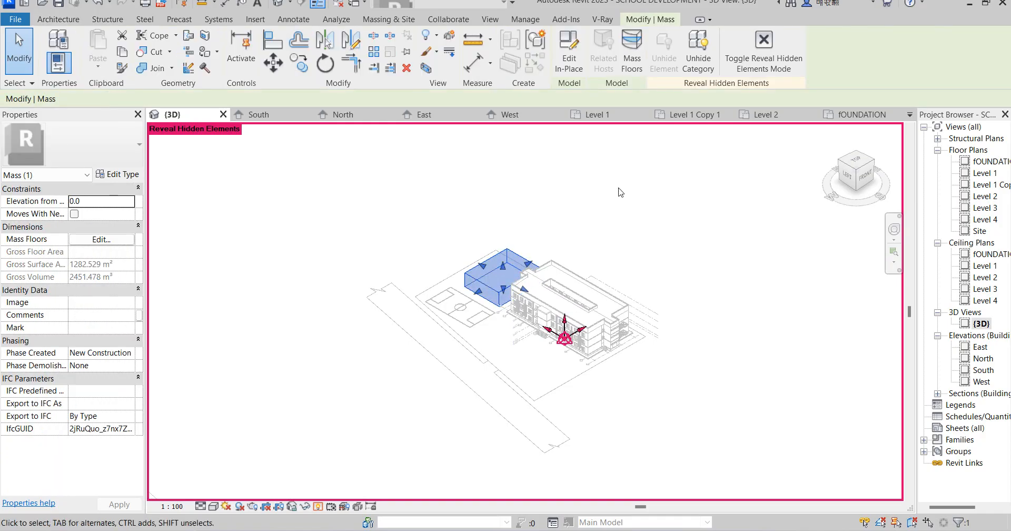
left_click(696, 55)
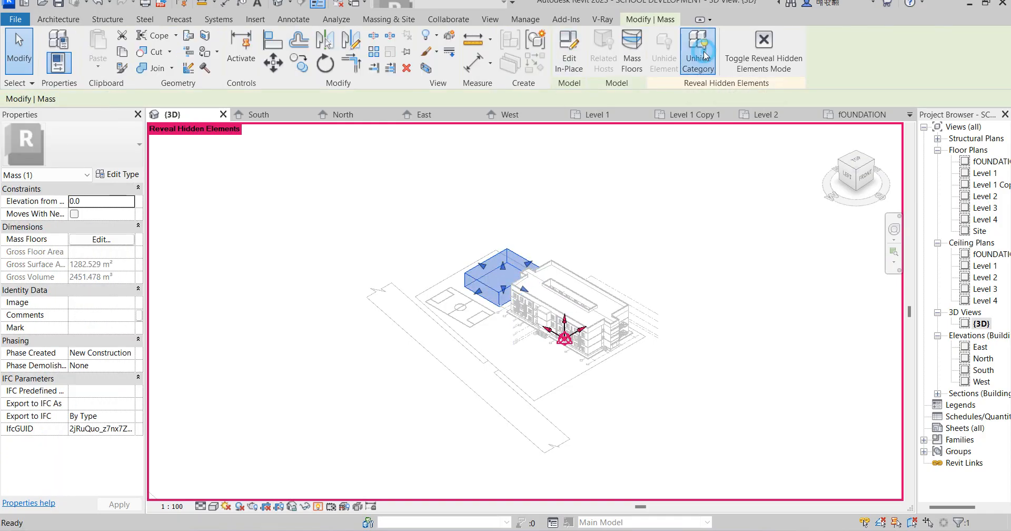
left_click(319, 507)
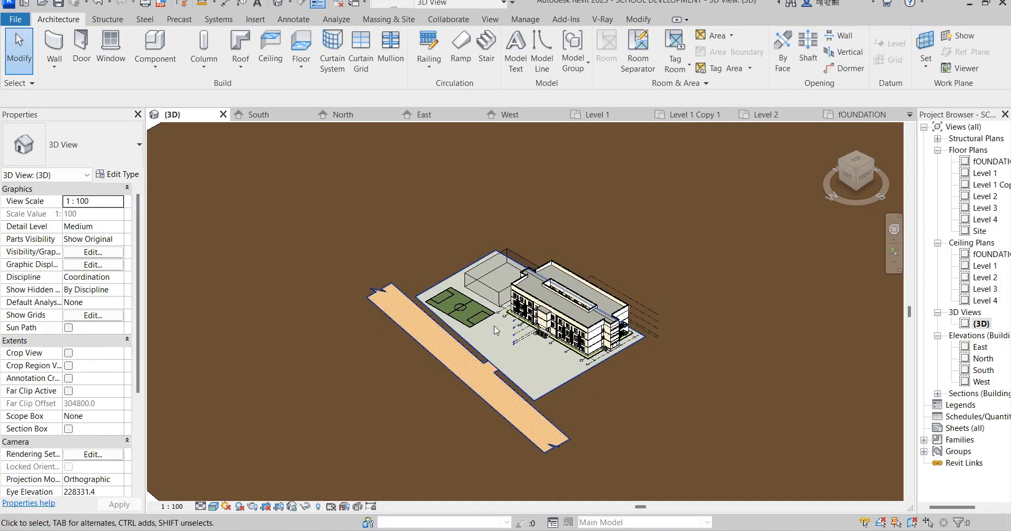
Step: Examine the pitch's line markings and its placement next to the church mass and the school building
scroll(468, 292, "up", 3)
scroll(467, 293, "up", 3)
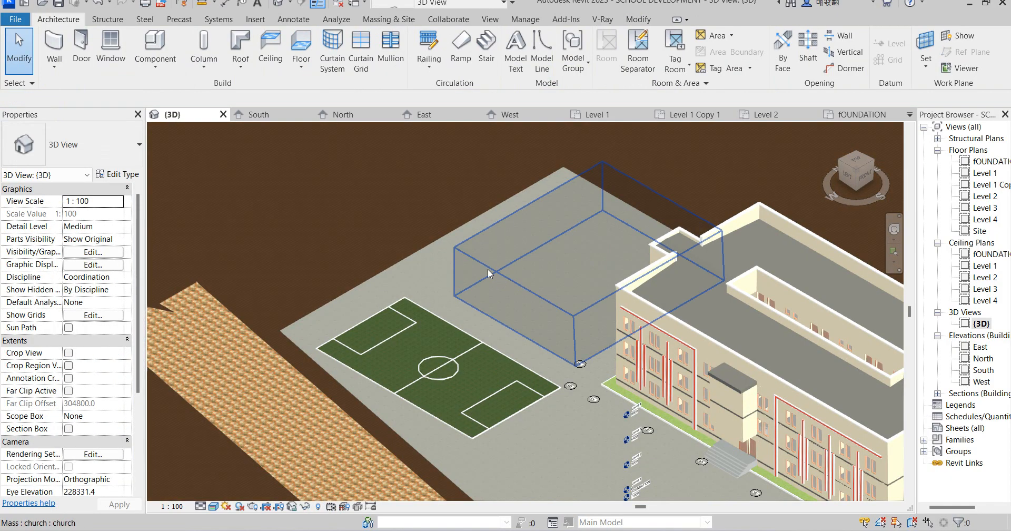
scroll(497, 288, "down", 4)
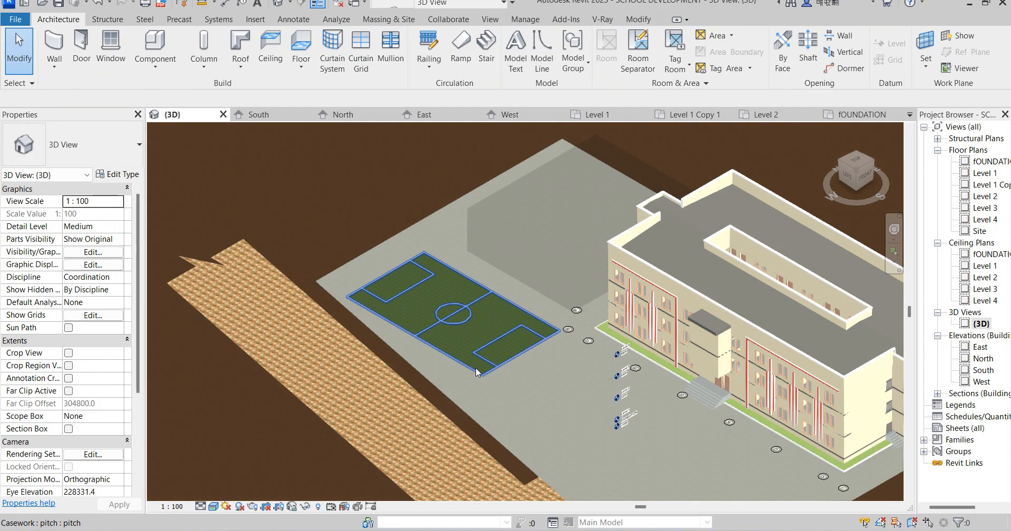
scroll(479, 373, "up", 5)
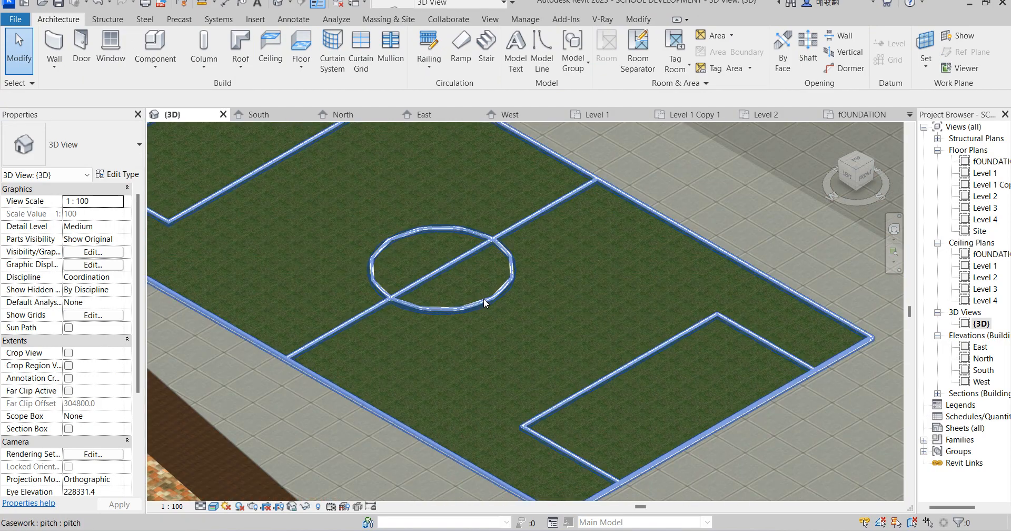
scroll(513, 317, "down", 6)
scroll(611, 364, "down", 4)
scroll(678, 447, "up", 3)
scroll(527, 332, "up", 6)
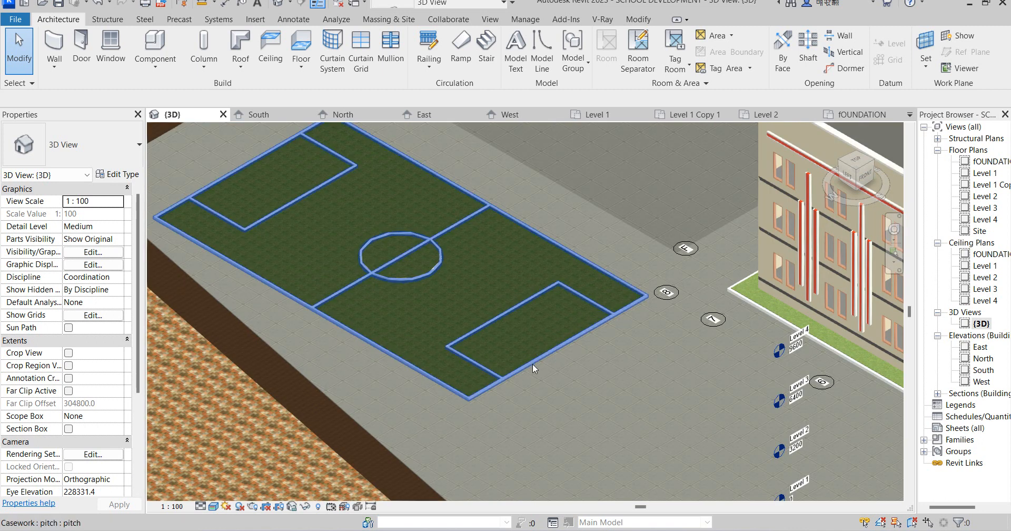
scroll(532, 363, "down", 3)
scroll(337, 248, "up", 5)
scroll(327, 242, "down", 3)
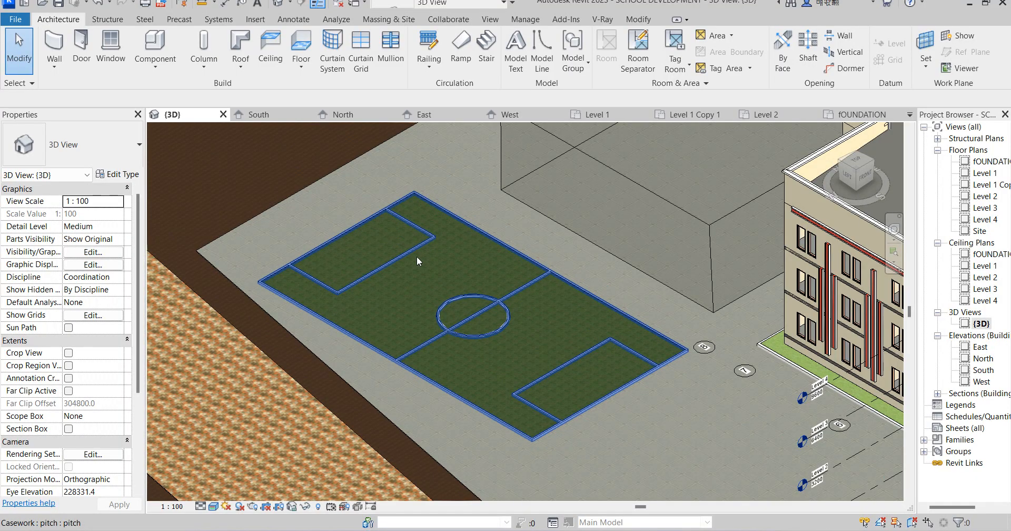
scroll(475, 305, "down", 1)
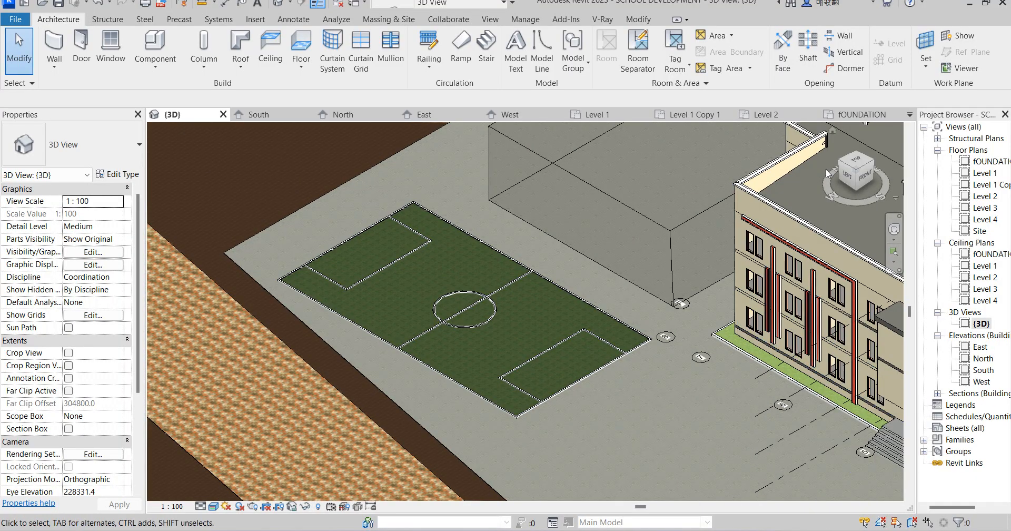
Step: Look at the fOUNDATION floor plan and open the Level 1 plan around the pitch and chapel regions
double_click(982, 161)
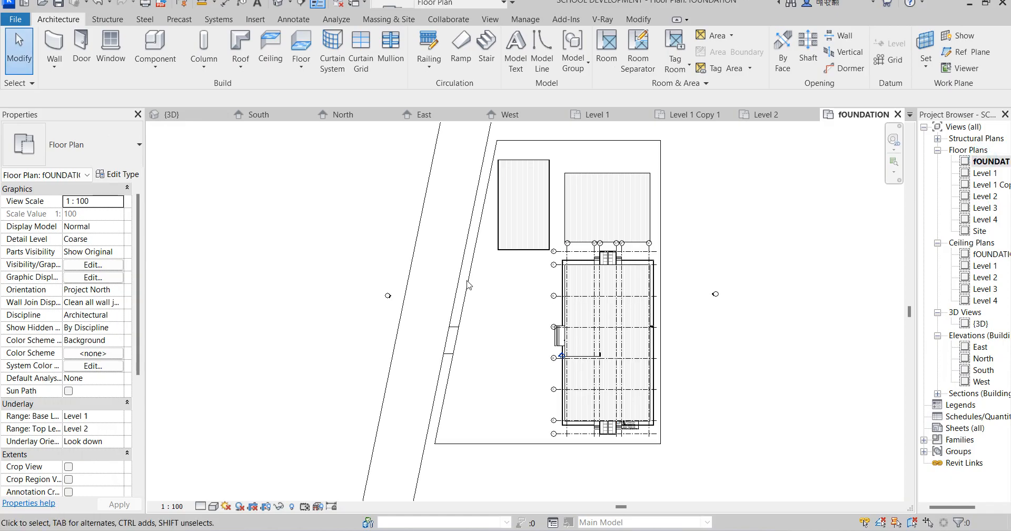
double_click(984, 173)
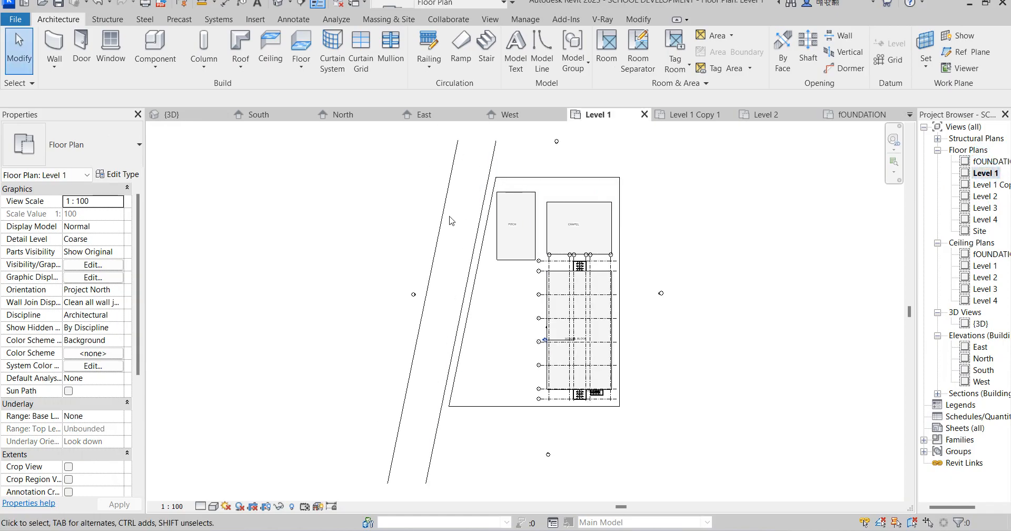
scroll(473, 232, "up", 2)
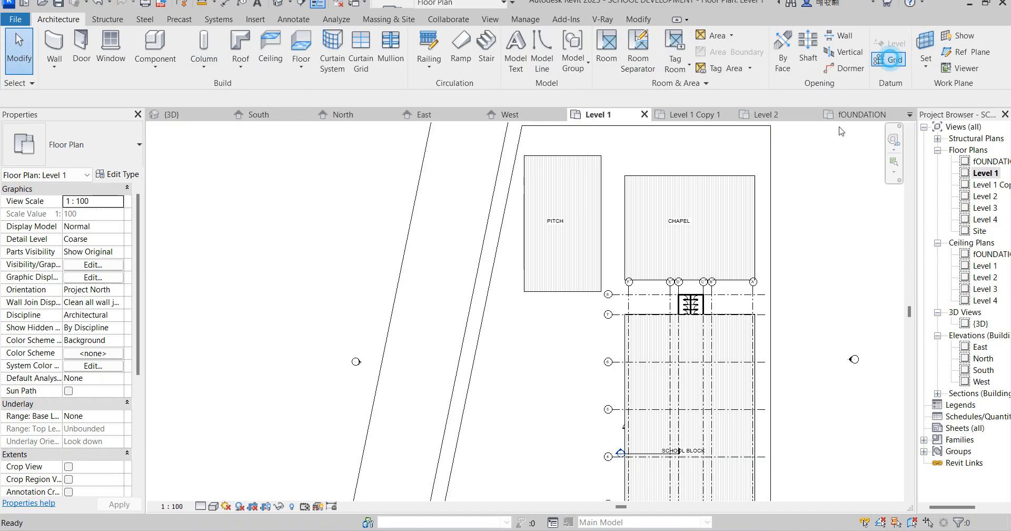
Step: Draw a vertical grid line through the middle of the PITCH region, extending past its lower edge
left_click(890, 60)
left_click(567, 164)
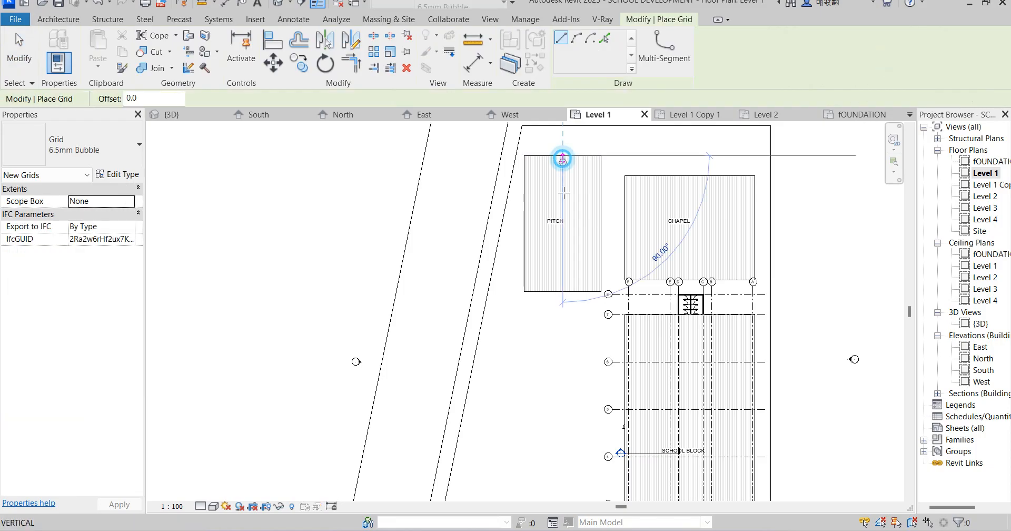
left_click(562, 343)
scroll(579, 337, "up", 5)
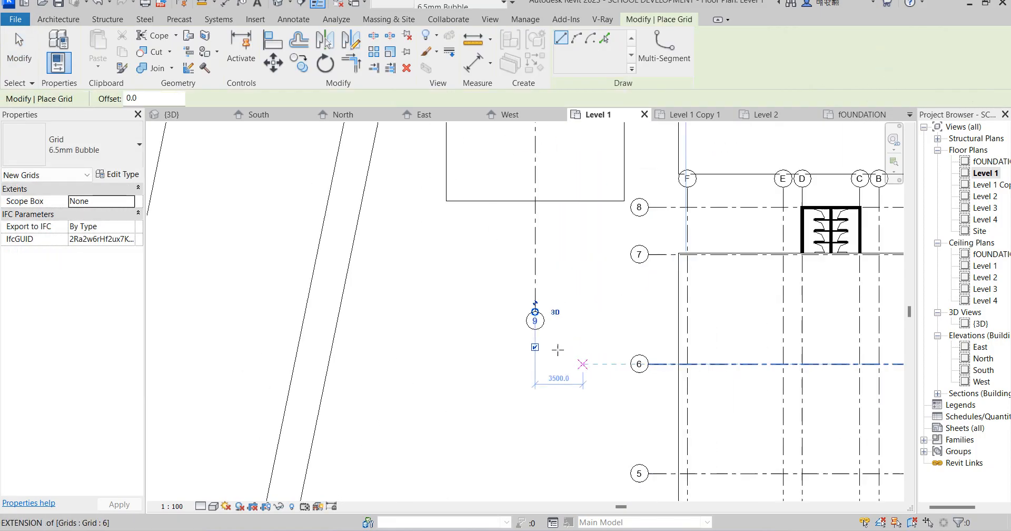
right_click(603, 202)
left_click(653, 209)
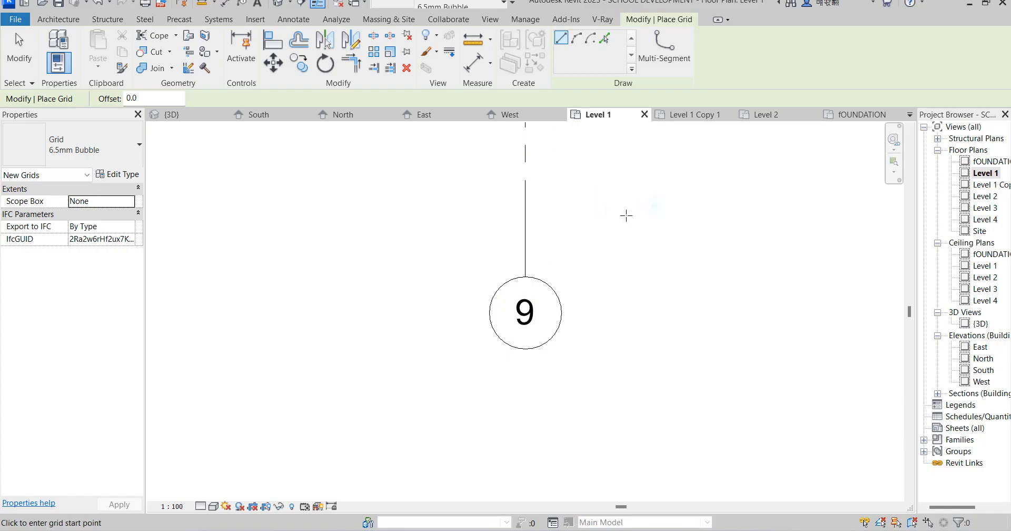
right_click(620, 209)
left_click(669, 217)
scroll(628, 313, "down", 5)
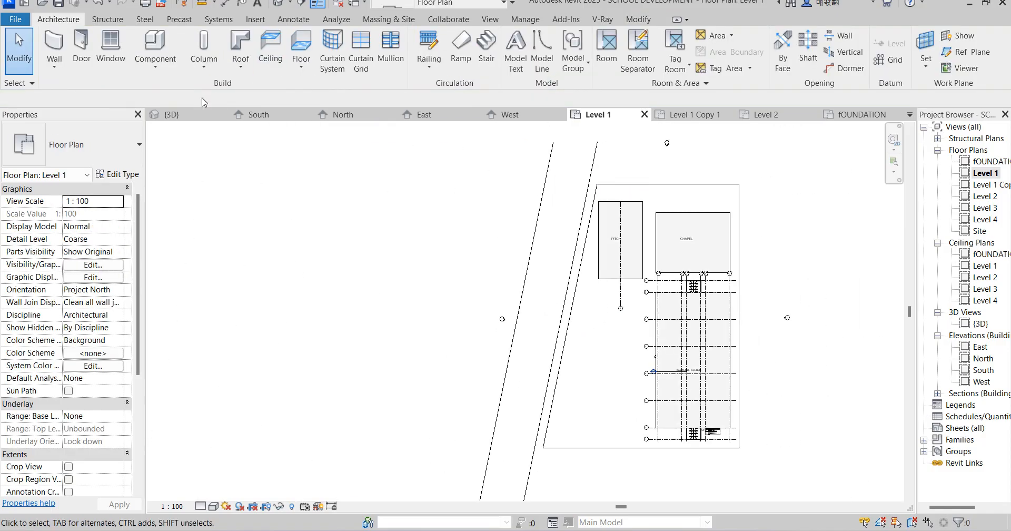
Step: Draw a vertical building section just inside the pitch's road-side edge, looking towards the chapel, and open its view
left_click(299, 3)
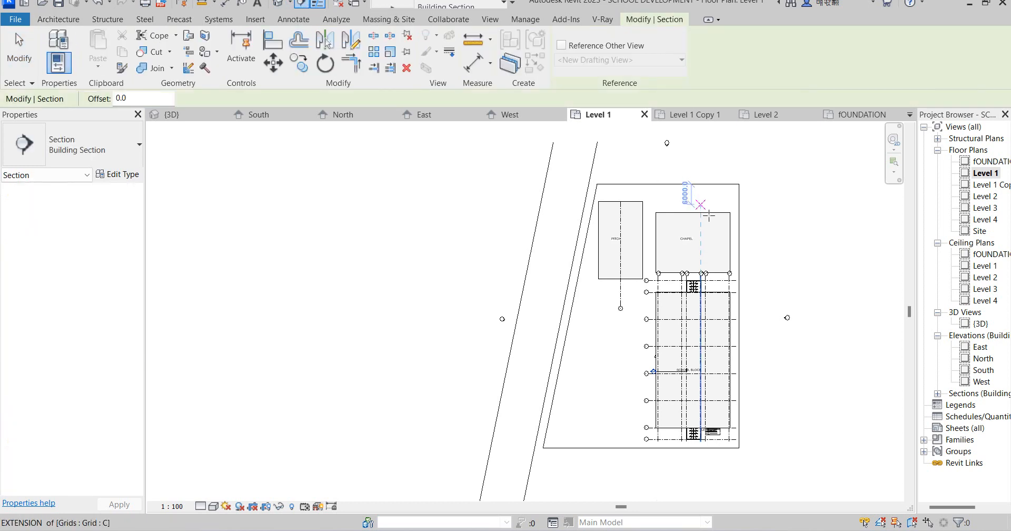
scroll(605, 200, "up", 2)
left_click(606, 188)
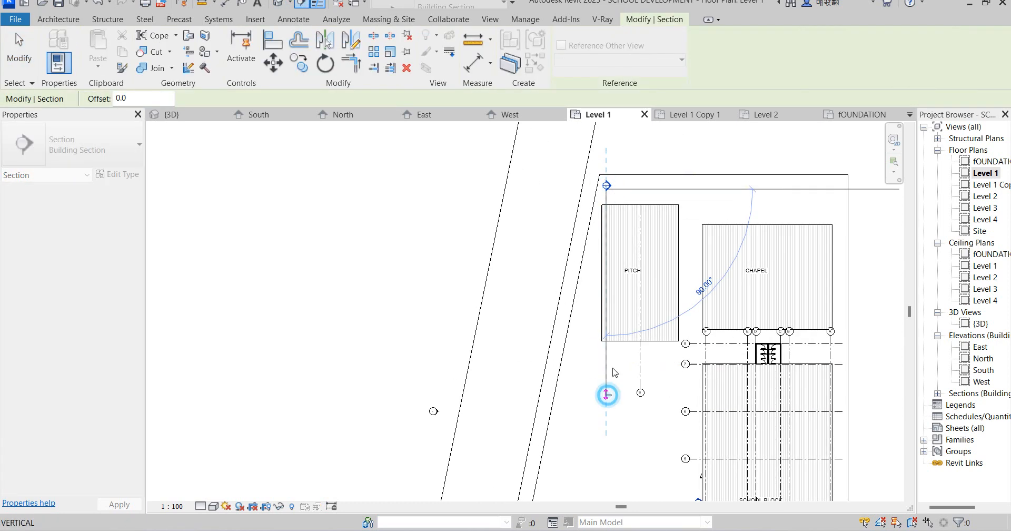
left_click(607, 395)
right_click(611, 371)
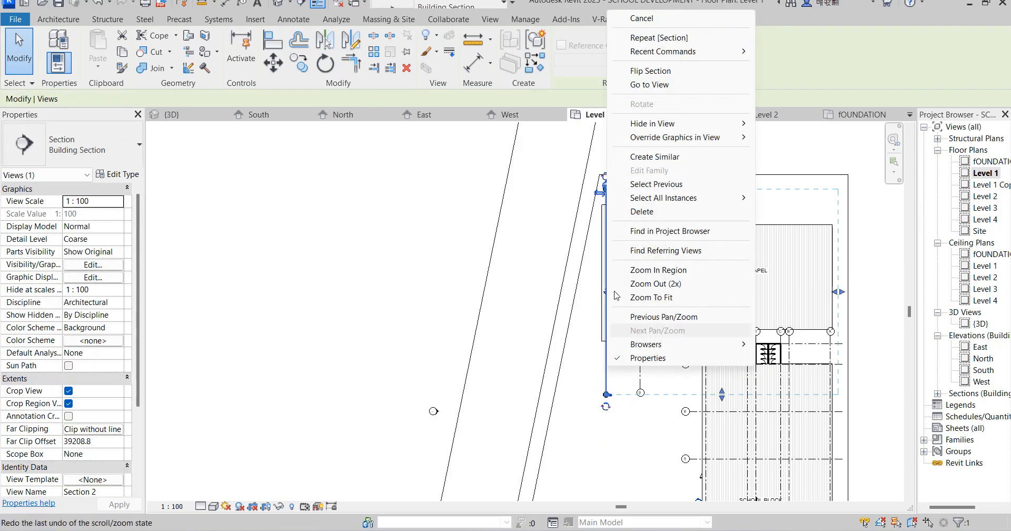
left_click(667, 89)
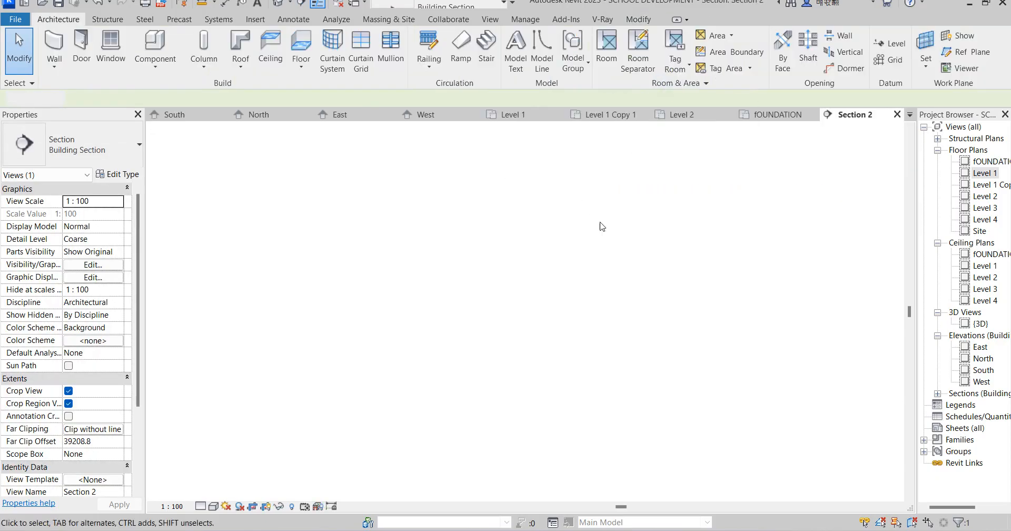
Step: Examine the pitch's raised edge and the ground layers beneath it in the Section 2 view
scroll(585, 390, "down", 3)
scroll(495, 415, "up", 5)
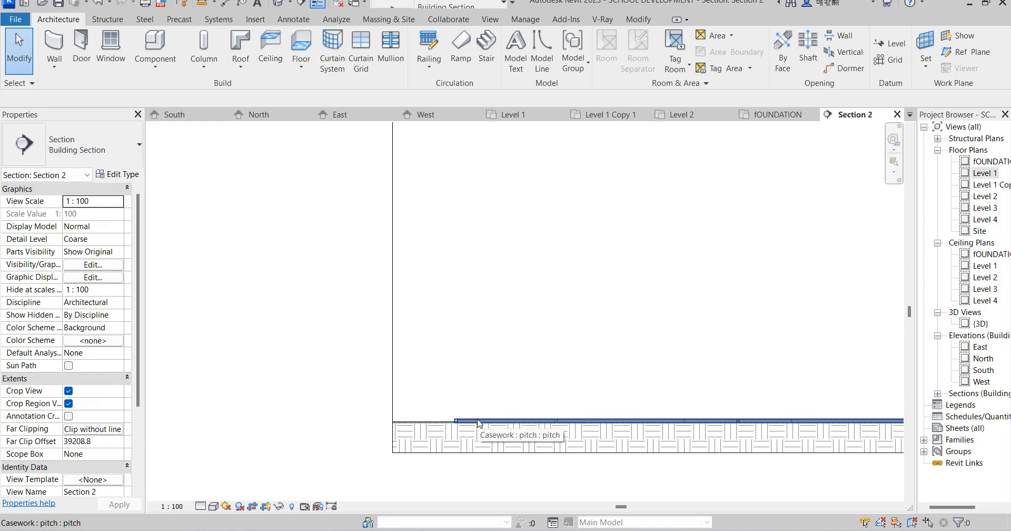
scroll(457, 439, "up", 5)
scroll(457, 437, "up", 2)
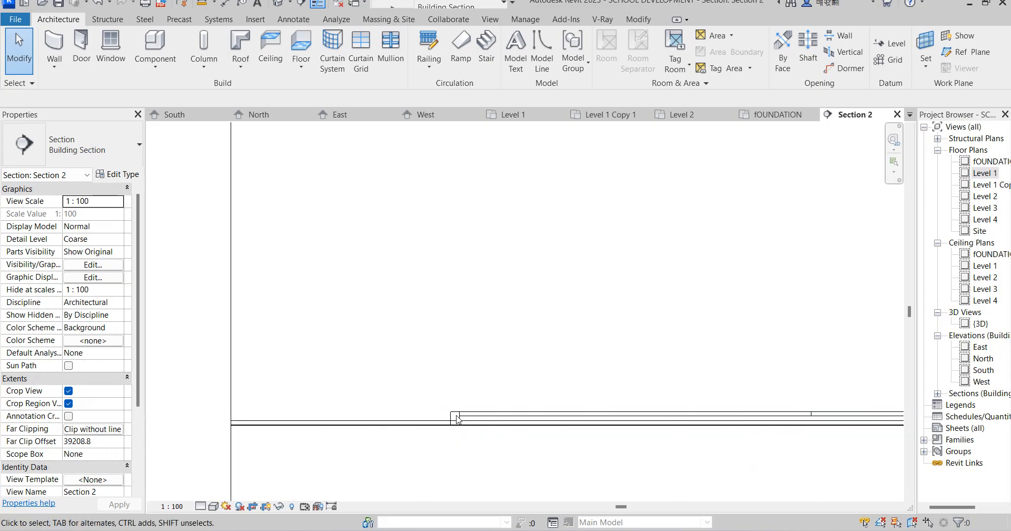
scroll(457, 423, "up", 5)
middle_click_drag(457, 406, 451, 376)
scroll(451, 376, "down", 3)
scroll(458, 406, "down", 3)
scroll(459, 375, "down", 2)
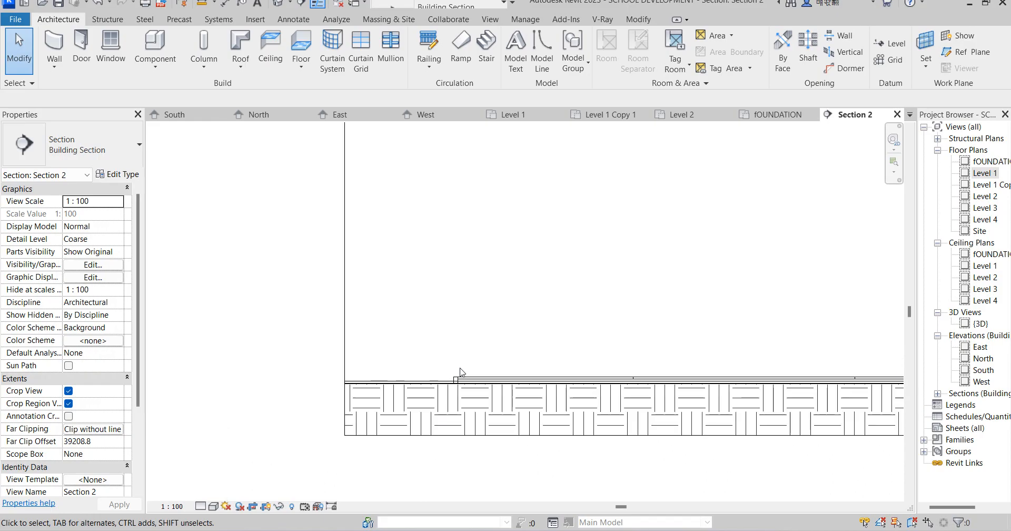
scroll(461, 383, "up", 4)
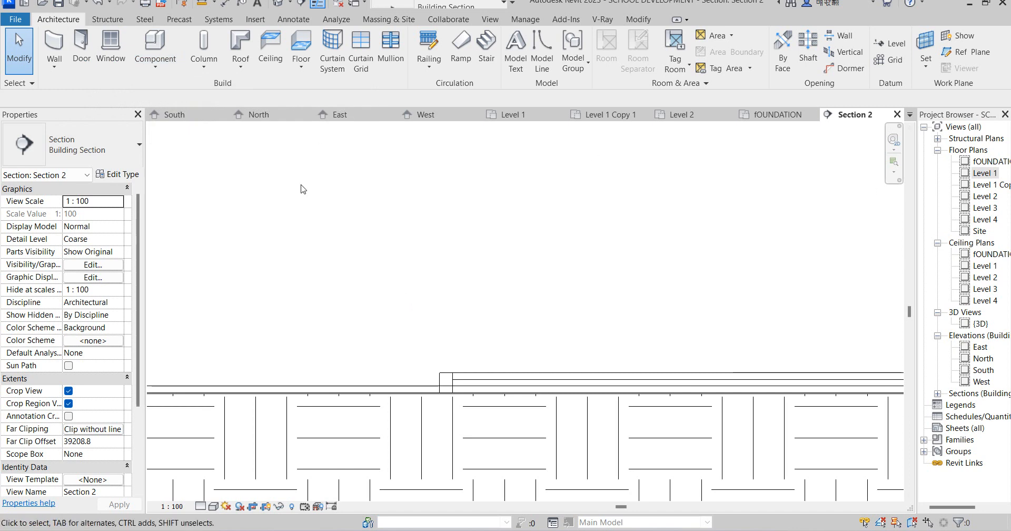
Step: Open the pitch casework for in-place editing from the 3D view and return to the Section 2 view
left_click(155, 67)
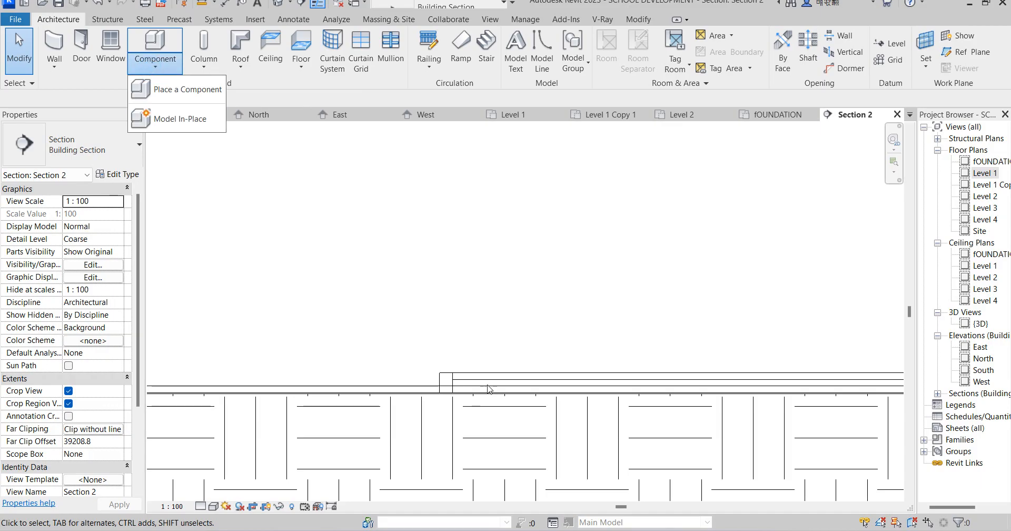
left_click(484, 302)
left_click(489, 389)
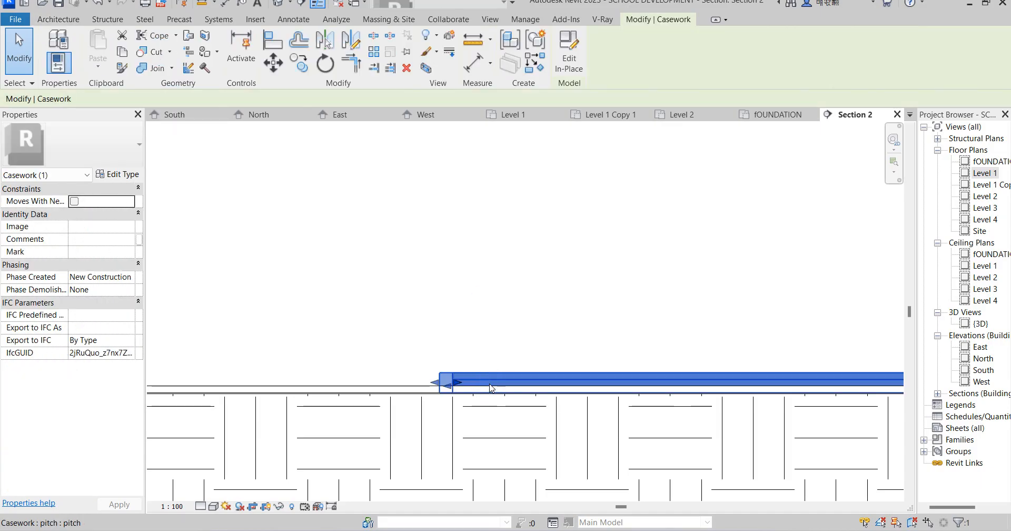
double_click(980, 323)
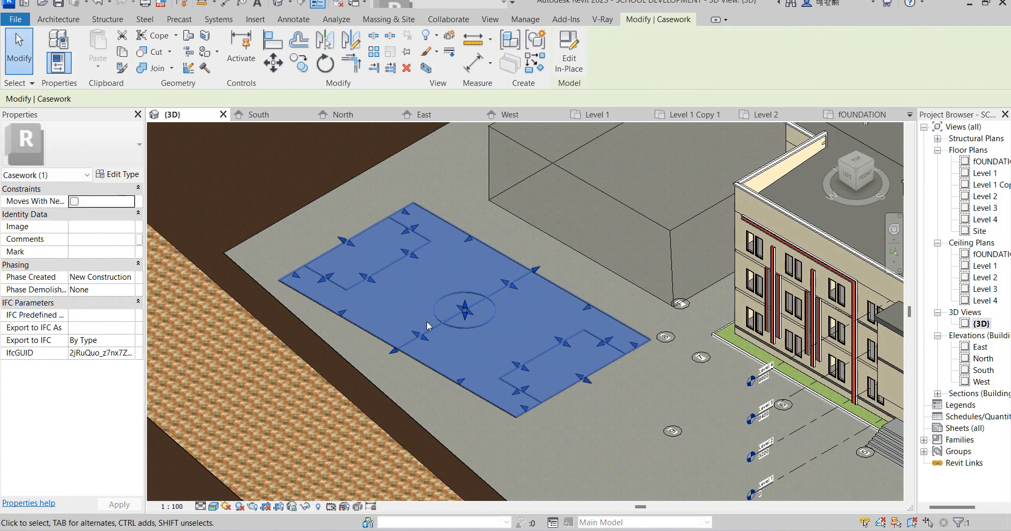
left_click(572, 62)
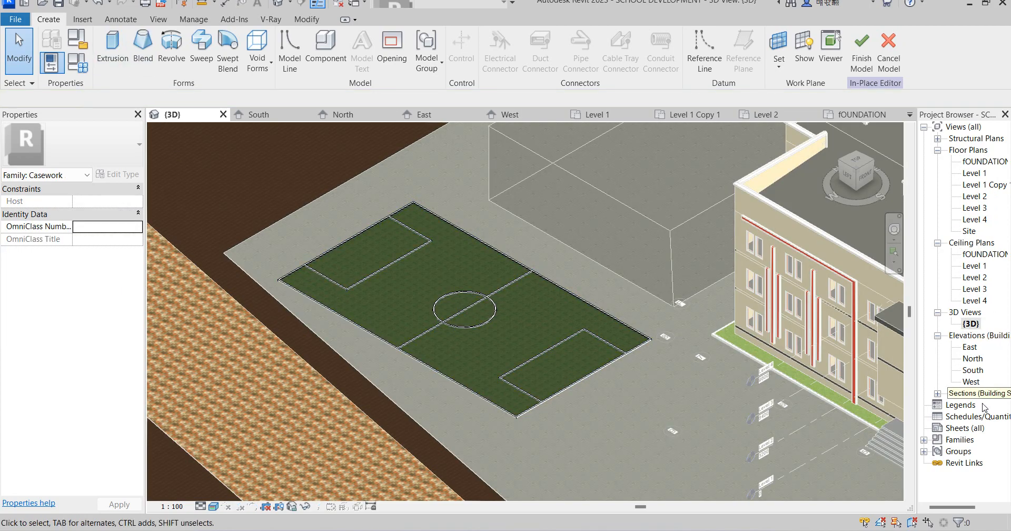
left_click(938, 394)
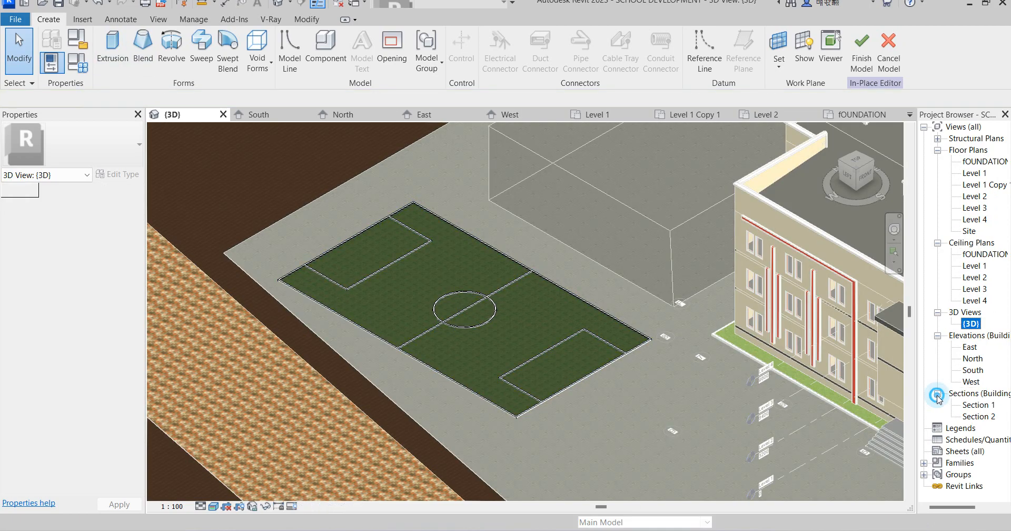
double_click(980, 416)
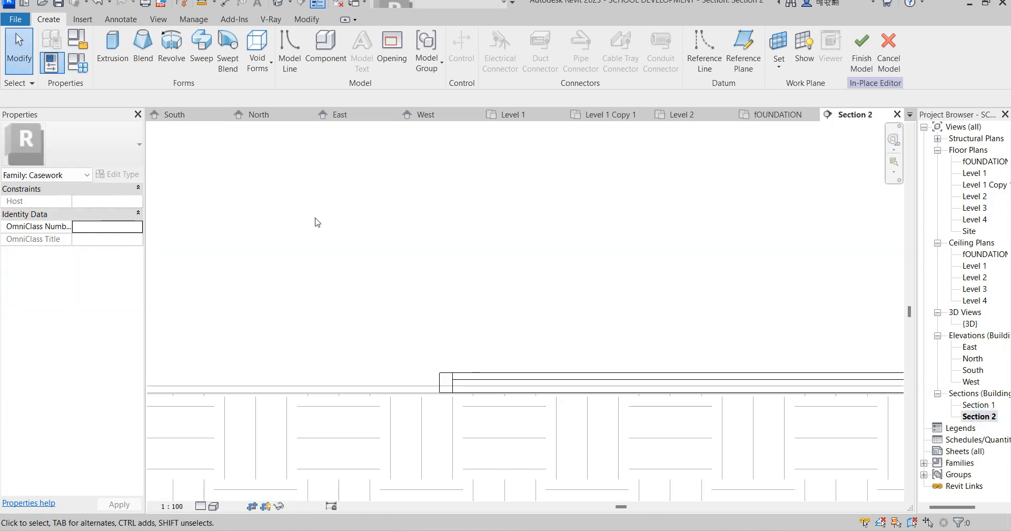
Step: Start a Sweep with a sketched path and set Grid : 9 as its work plane
left_click(199, 55)
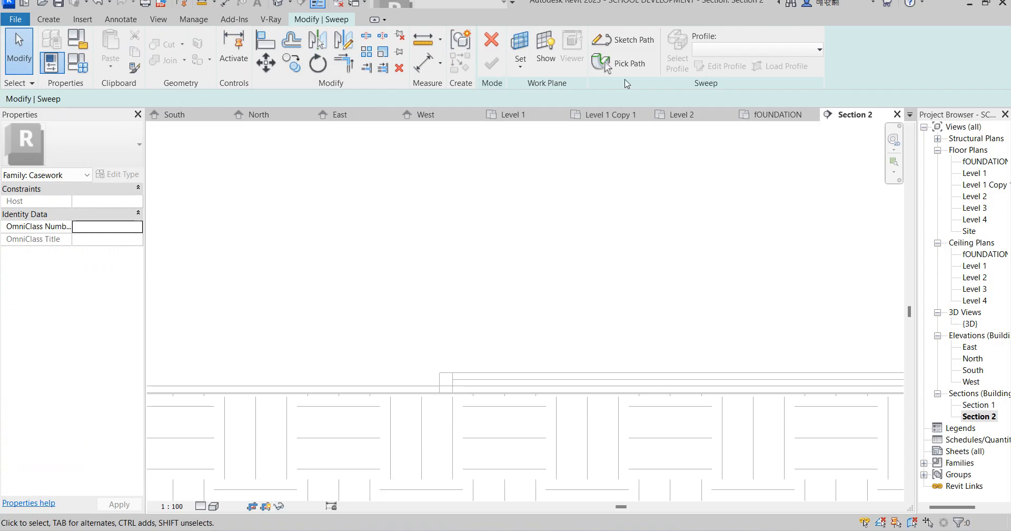
left_click(638, 42)
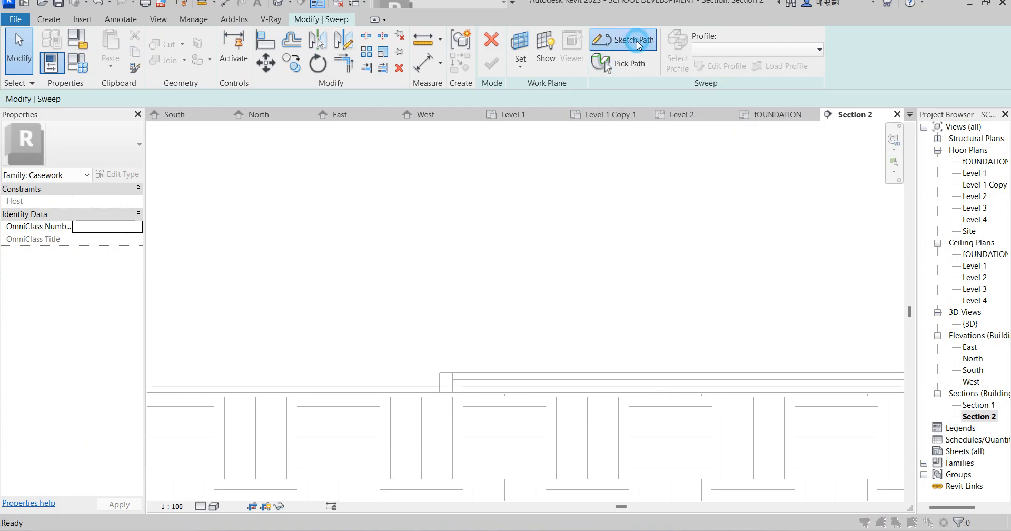
left_click(513, 267)
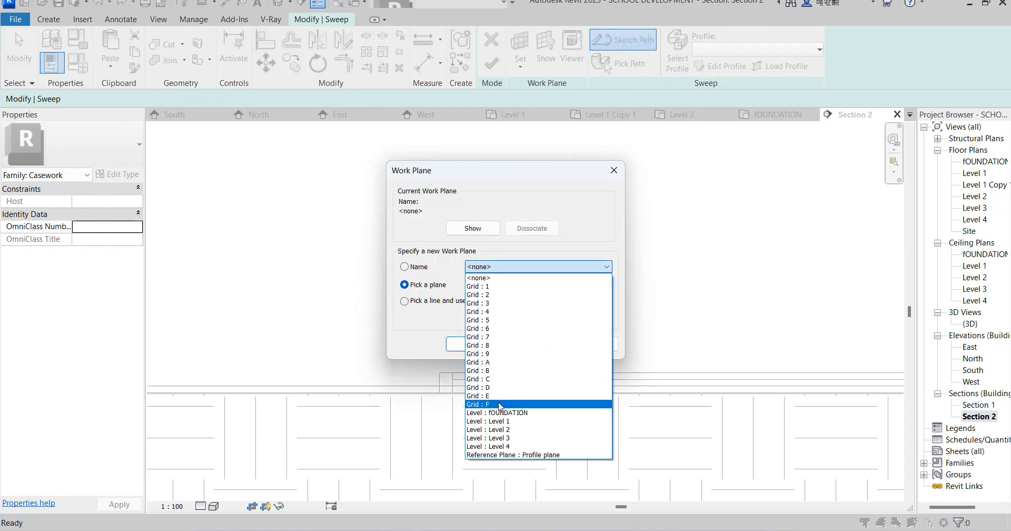
left_click(508, 353)
left_click(473, 343)
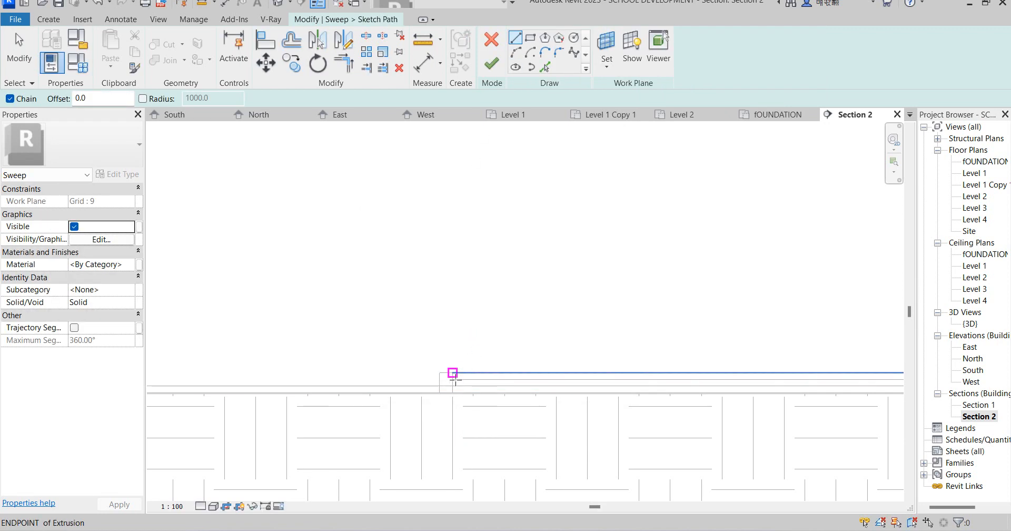
Step: Sketch a path with a vertical line about 1340 mm high at the pitch's inner edge, plus two slanted lines running out and back from its upper end
left_click(454, 374)
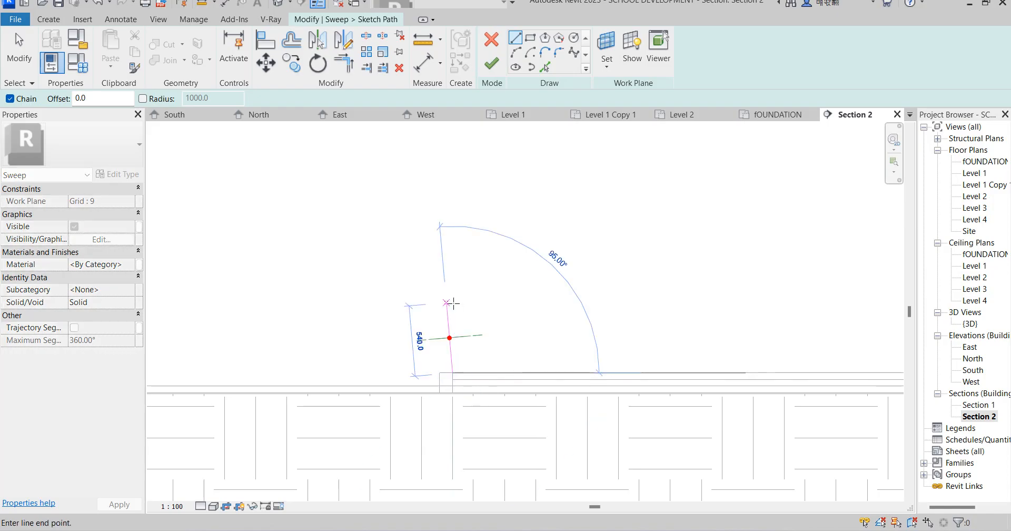
left_click(461, 203)
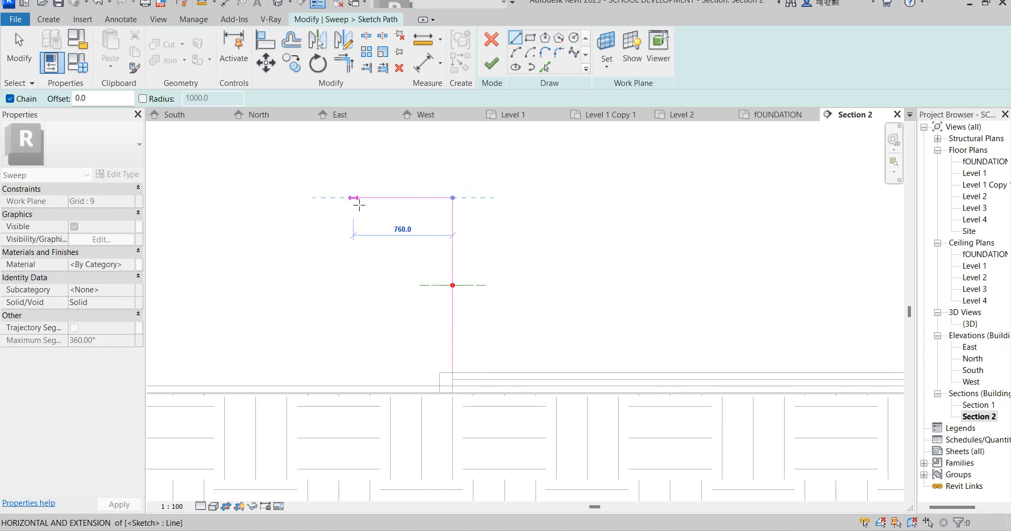
left_click(326, 231)
left_click(445, 255)
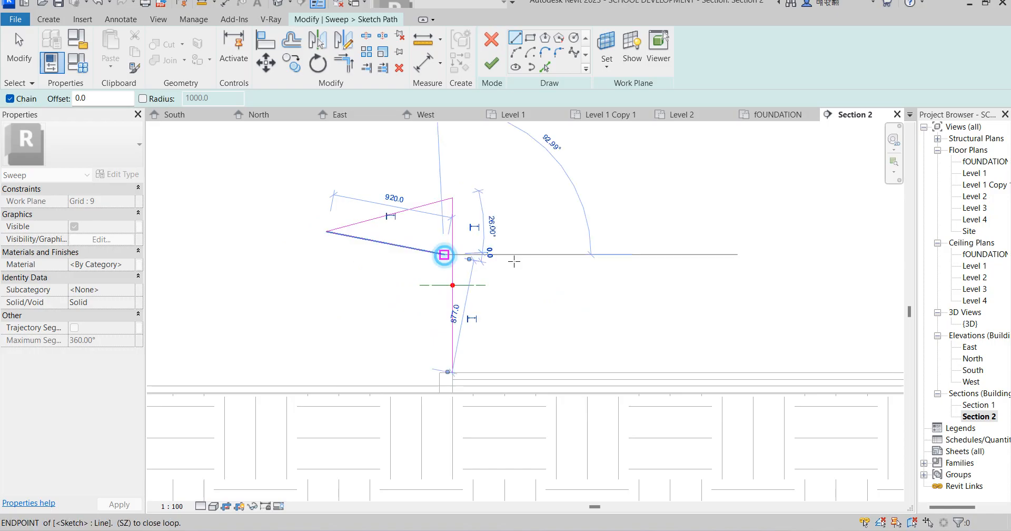
right_click(540, 250)
left_click(571, 251)
right_click(540, 219)
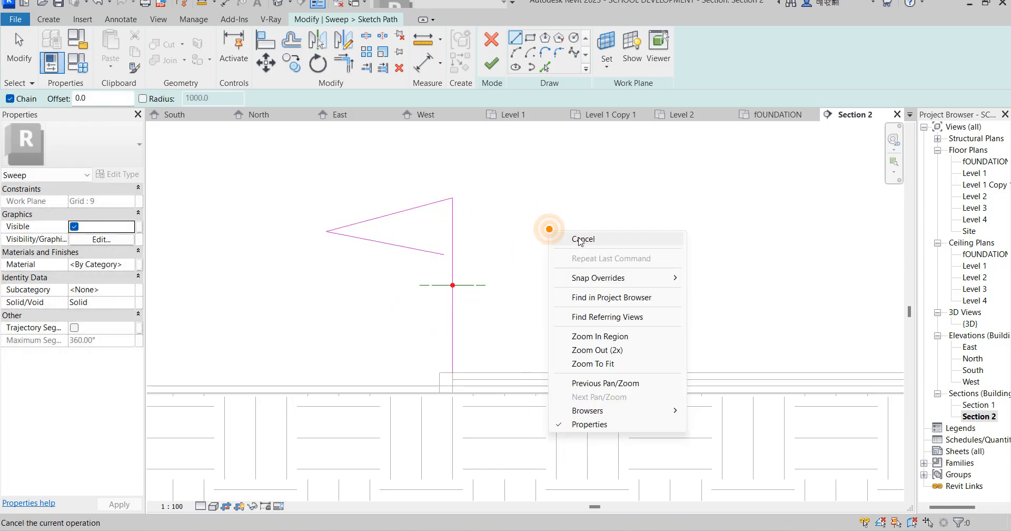
left_click(586, 239)
Step: Set the length of the path's vertical line to 2300 mm
left_click(453, 263)
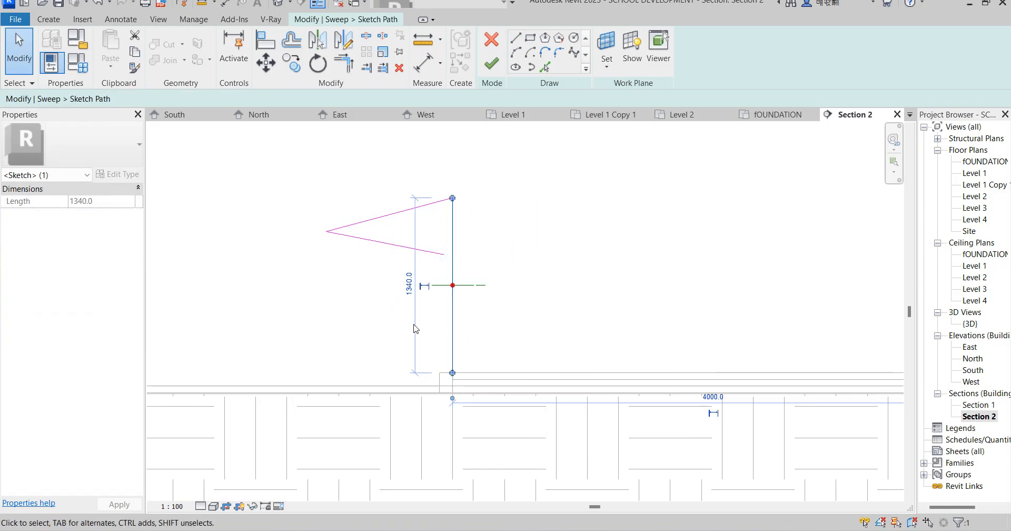
scroll(410, 294, "up", 1)
left_click(412, 290)
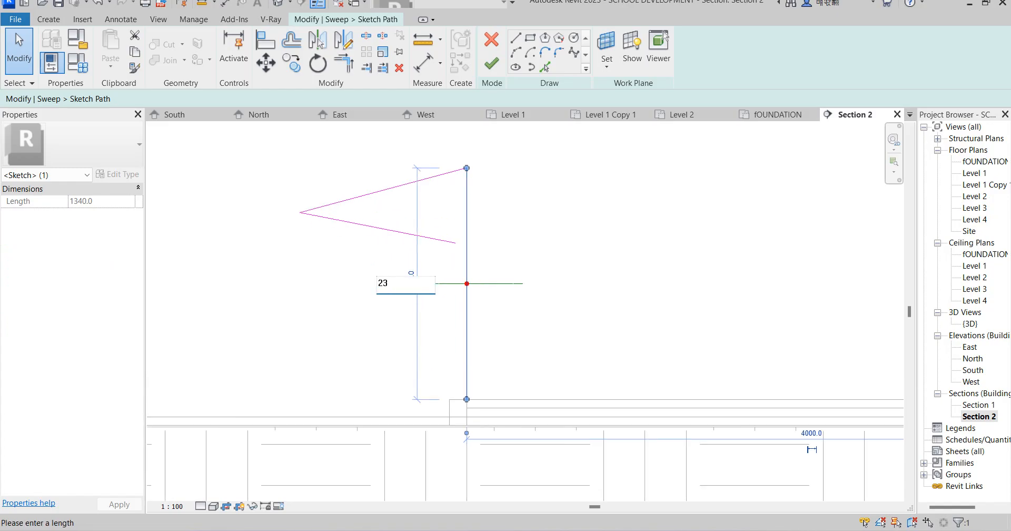
type("2300")
key("Return")
scroll(537, 298, "down", 3)
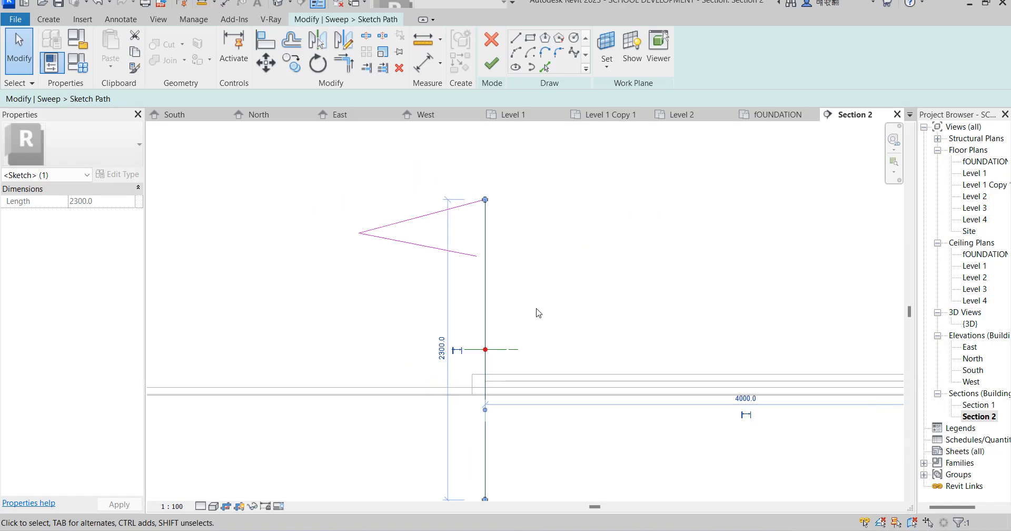
Step: Detach the upper slanted line from the vertical line and shift the vertical line's ends so it rises 2300 mm from the pitch
left_click(489, 205)
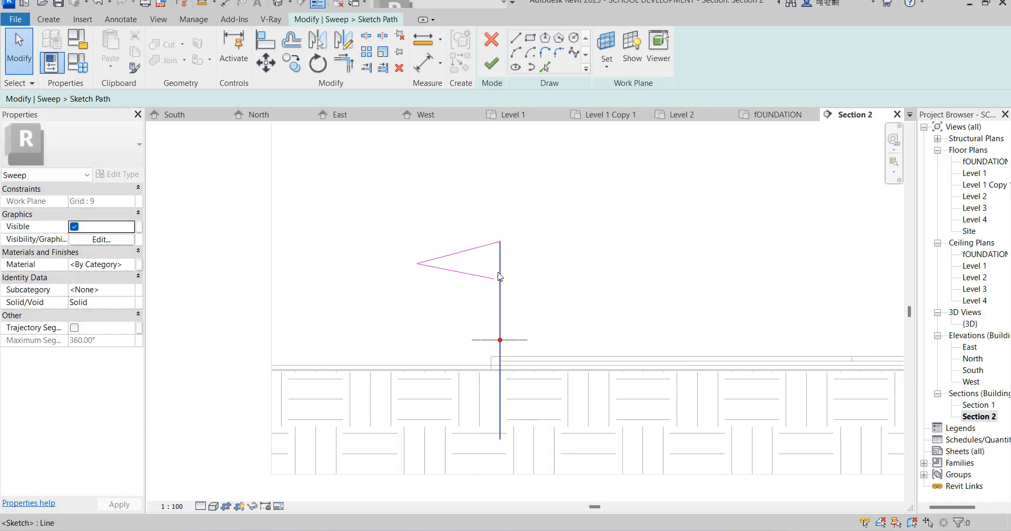
left_click(500, 275)
left_click(481, 246)
left_click(500, 243)
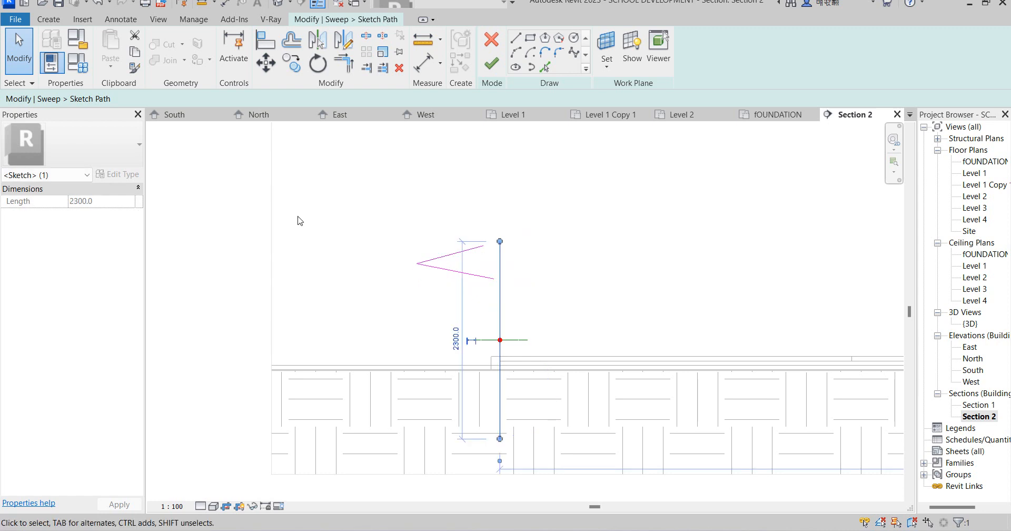
left_click_drag(500, 440, 510, 369)
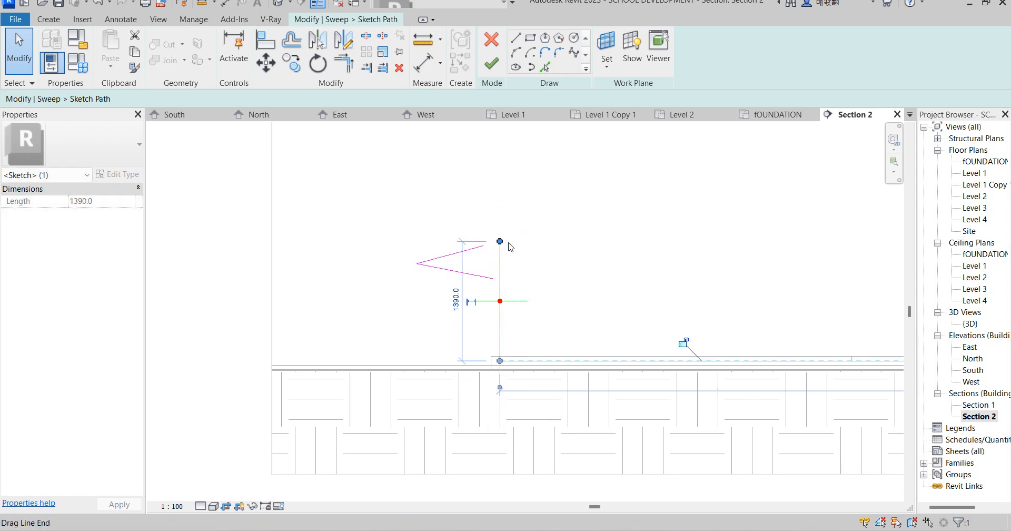
left_click_drag(501, 243, 510, 172)
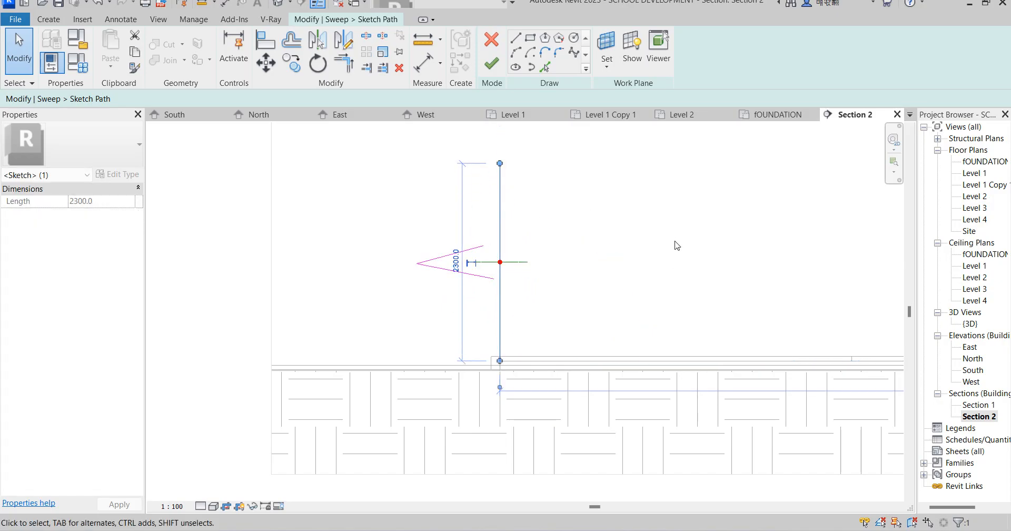
Step: Move the two slanted path lines up together to near the upper end of the vertical line
left_click_drag(395, 220, 498, 317)
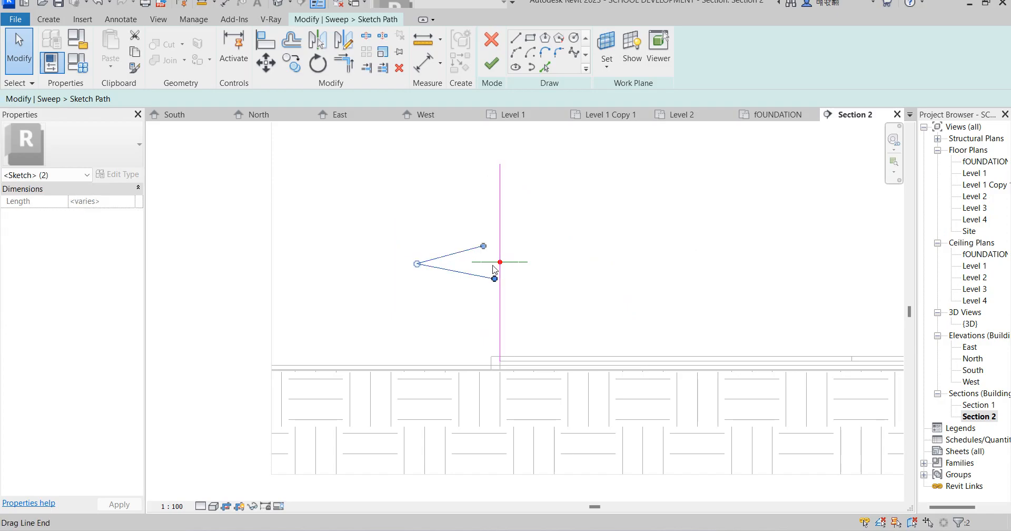
left_click(266, 62)
left_click(483, 247)
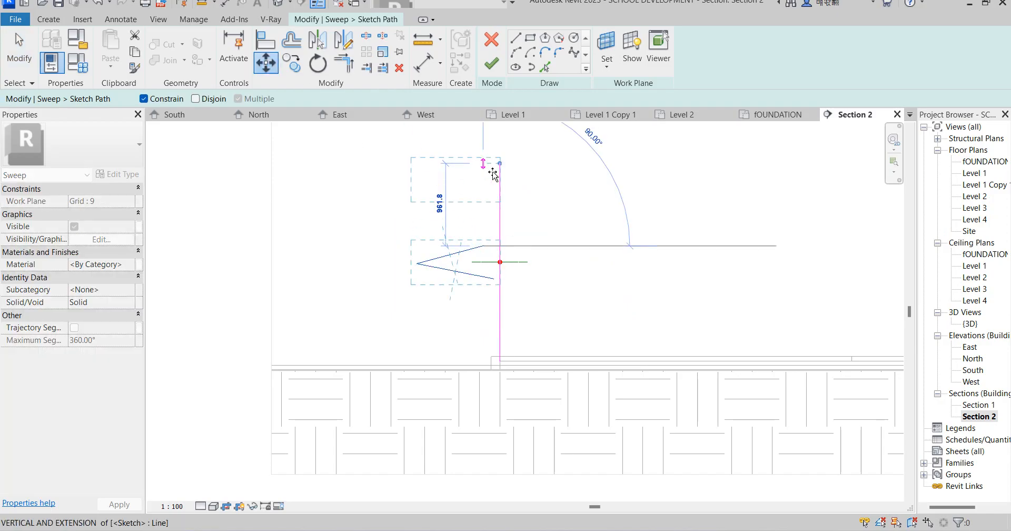
left_click(485, 179)
scroll(516, 167, "up", 2)
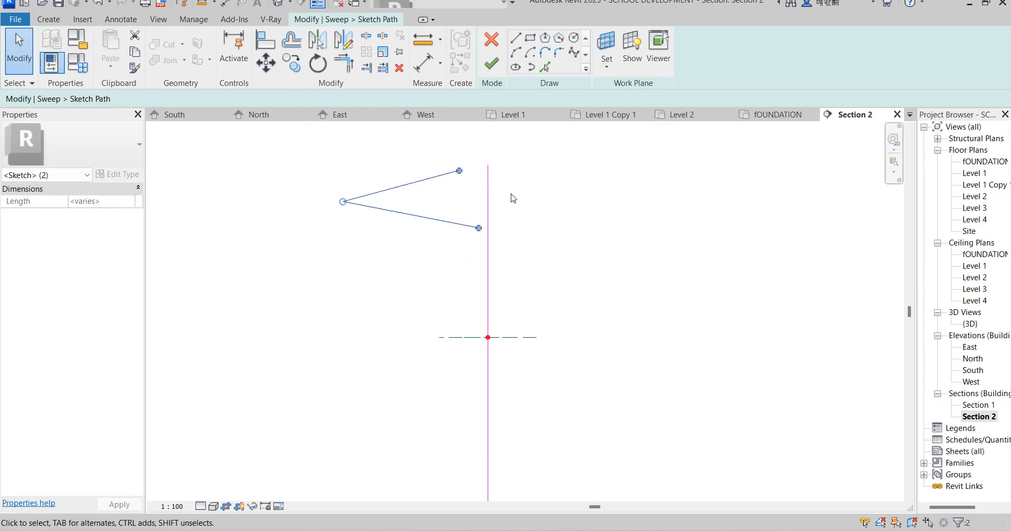
Step: Join the upper slanted line to the vertical line in a corner with Trim/Extend to Corner
left_click(343, 62)
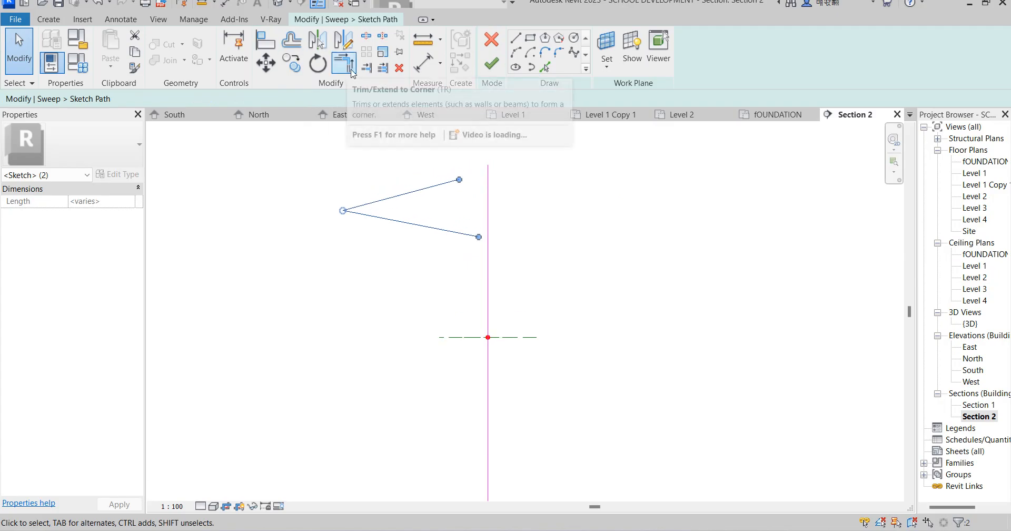
left_click(413, 192)
left_click(489, 211)
scroll(611, 219, "down", 3)
right_click(654, 219)
left_click(684, 225)
right_click(643, 214)
left_click(665, 219)
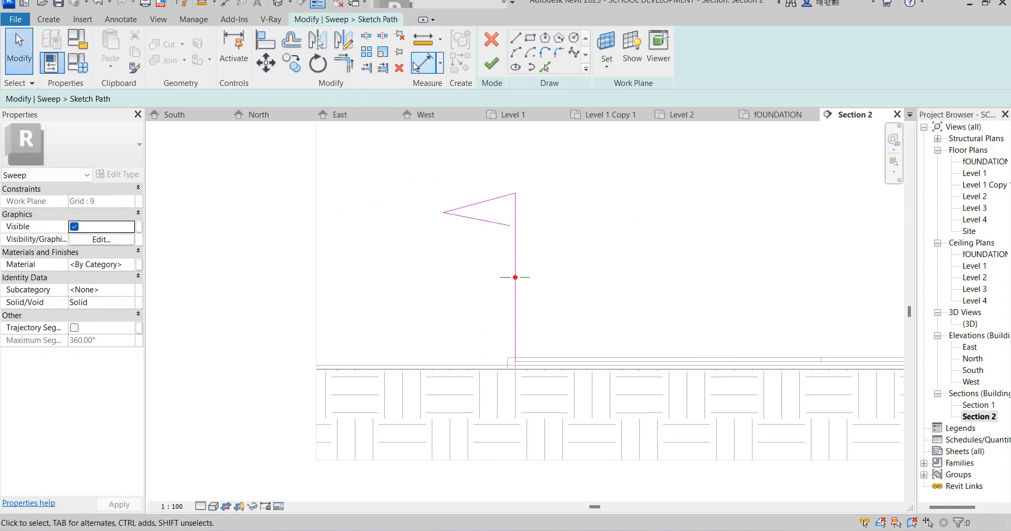
Step: Finish the sweep path and open its profile sketch in the fOUNDATION floor plan
left_click(490, 64)
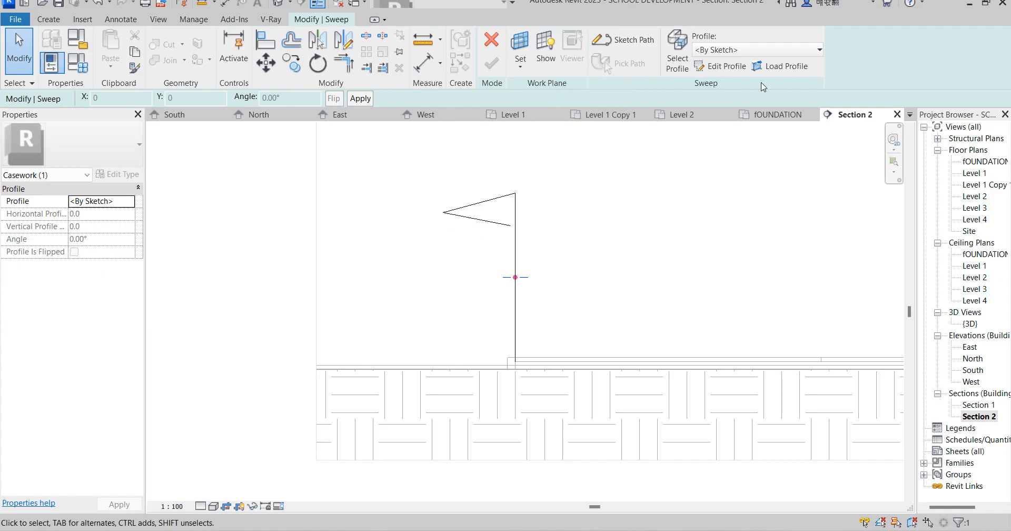
left_click(722, 67)
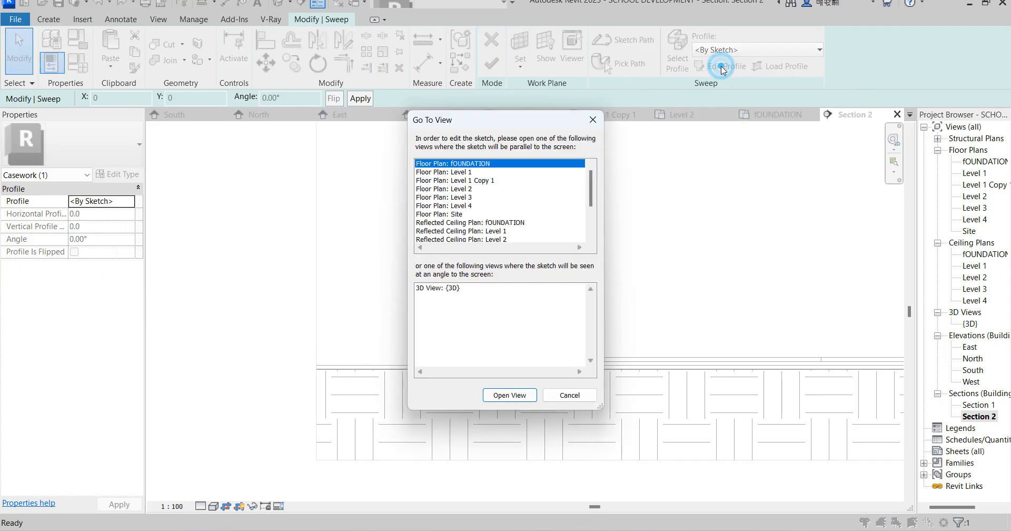
left_click(457, 172)
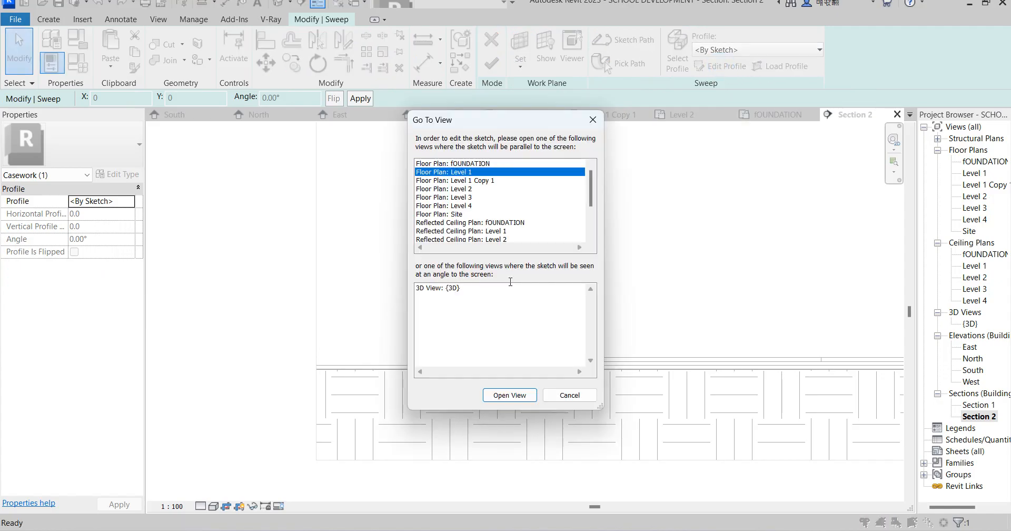
left_click(472, 164)
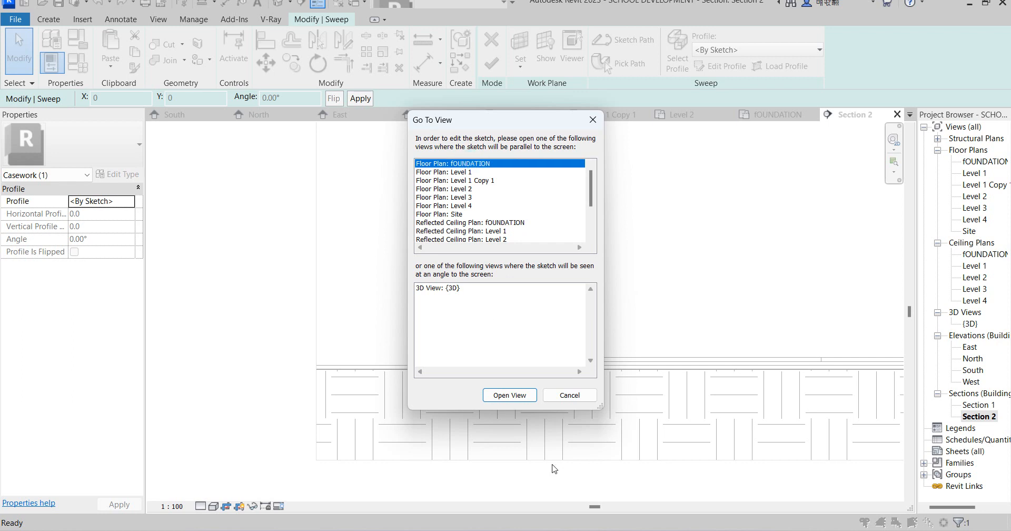
left_click(508, 395)
scroll(530, 159, "up", 5)
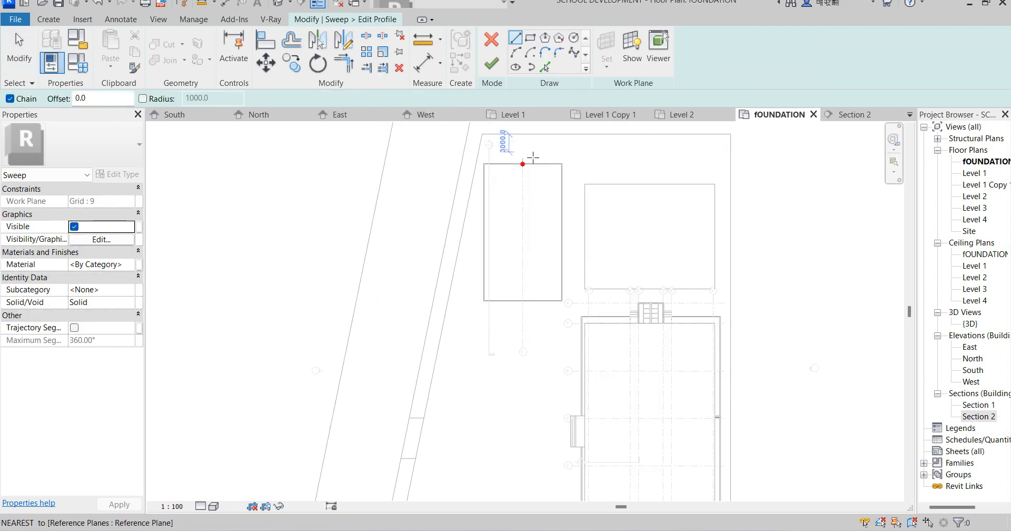
Step: Draw a circle profile of 30 mm radius centred on the sweep path's reference point
left_click(573, 37)
scroll(516, 232, "up", 4)
left_click(523, 220)
scroll(523, 218, "up", 5)
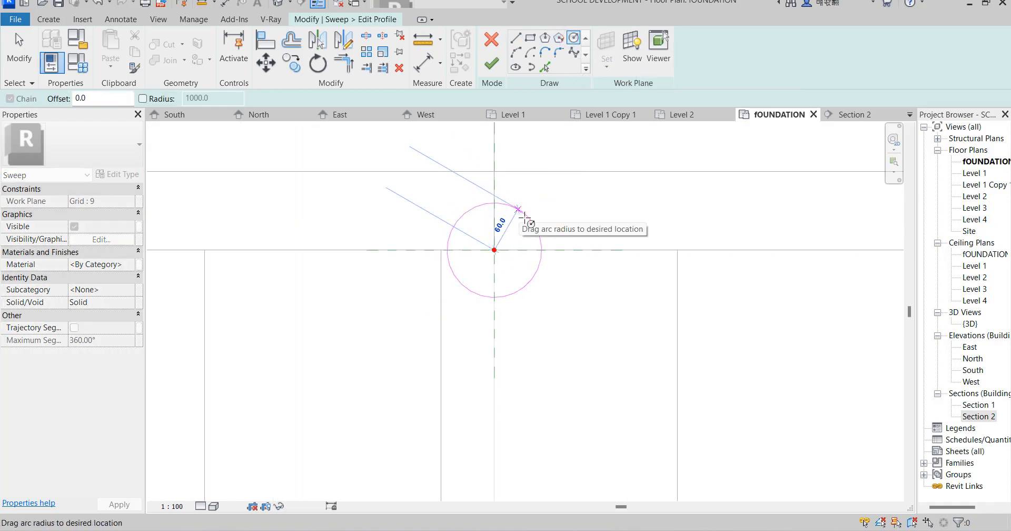
type("4")
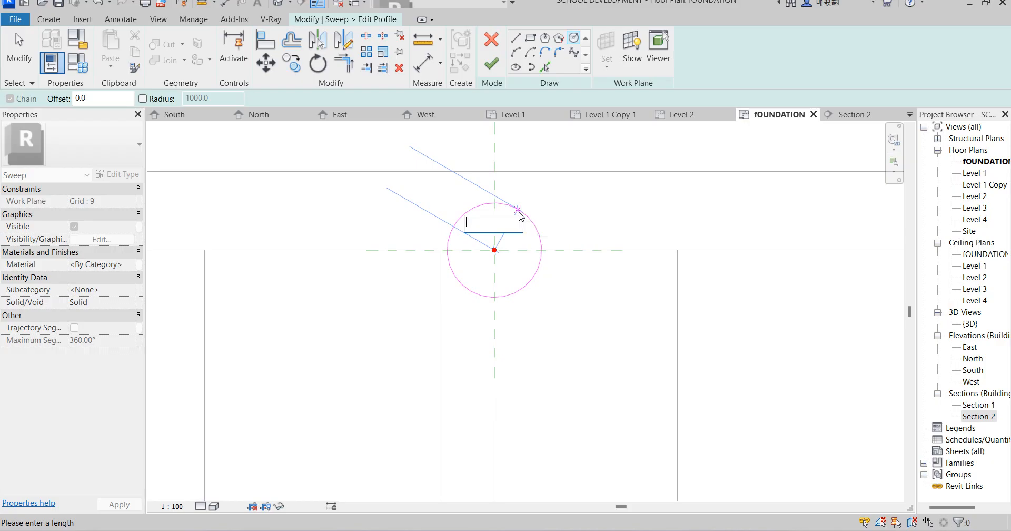
type("2")
key("Return")
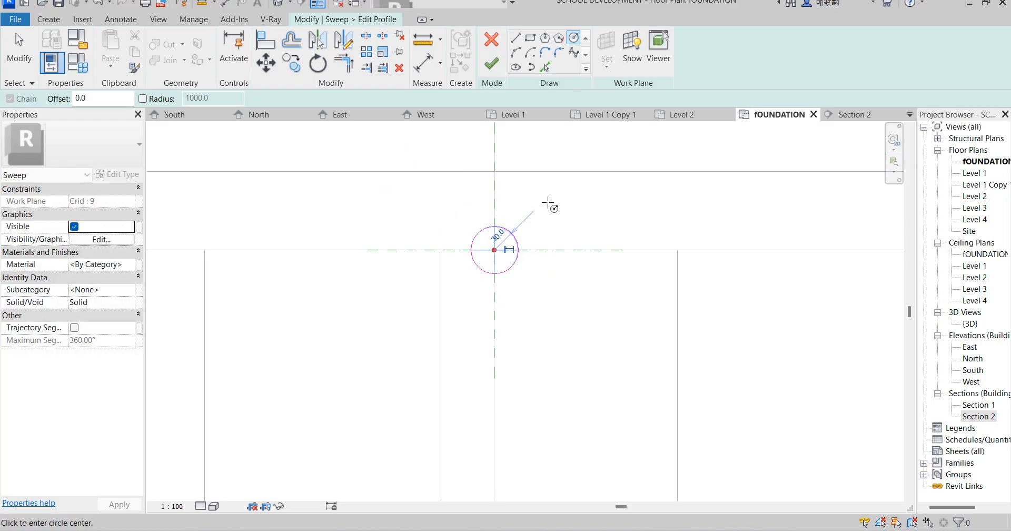
right_click(543, 197)
left_click(583, 208)
right_click(516, 261)
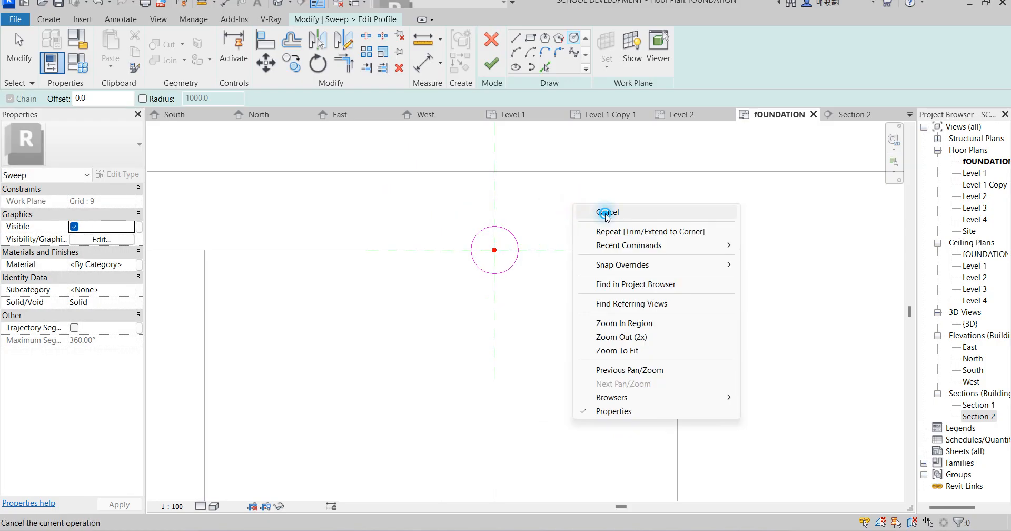
left_click(545, 266)
Step: Finish the profile sketch and the sweep, and inspect the goal post on the pitch in the 3D view
left_click(492, 64)
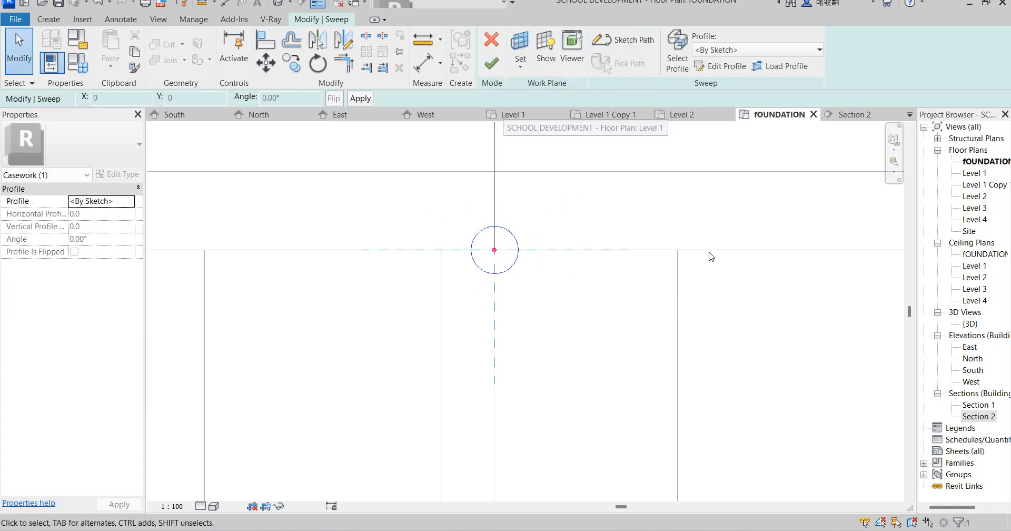
left_click(491, 63)
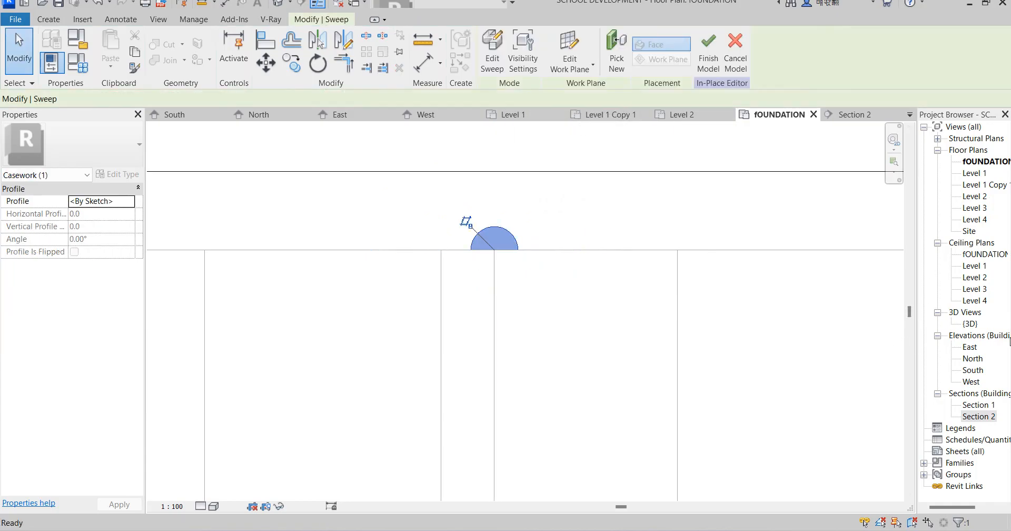
double_click(974, 324)
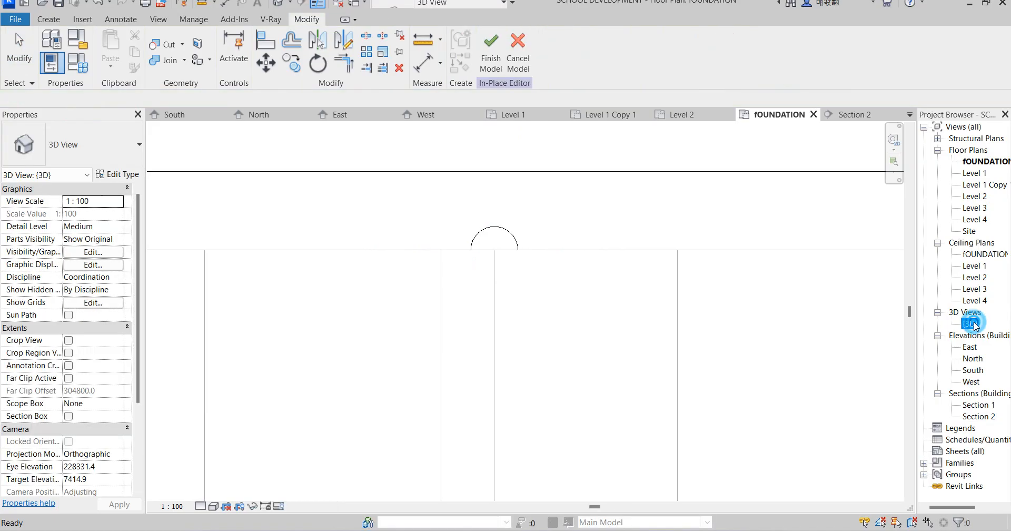
scroll(351, 240, "up", 6)
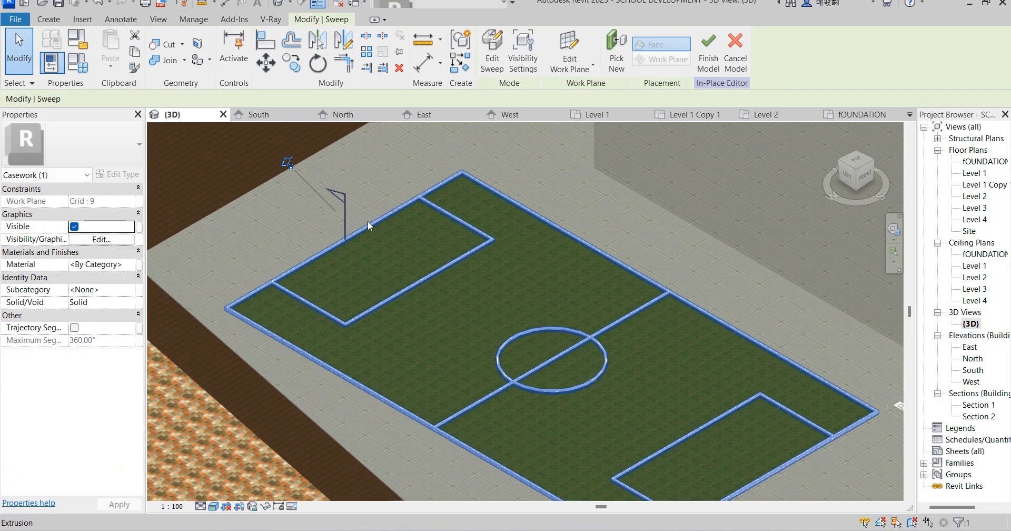
scroll(493, 229, "down", 4)
scroll(420, 240, "up", 3)
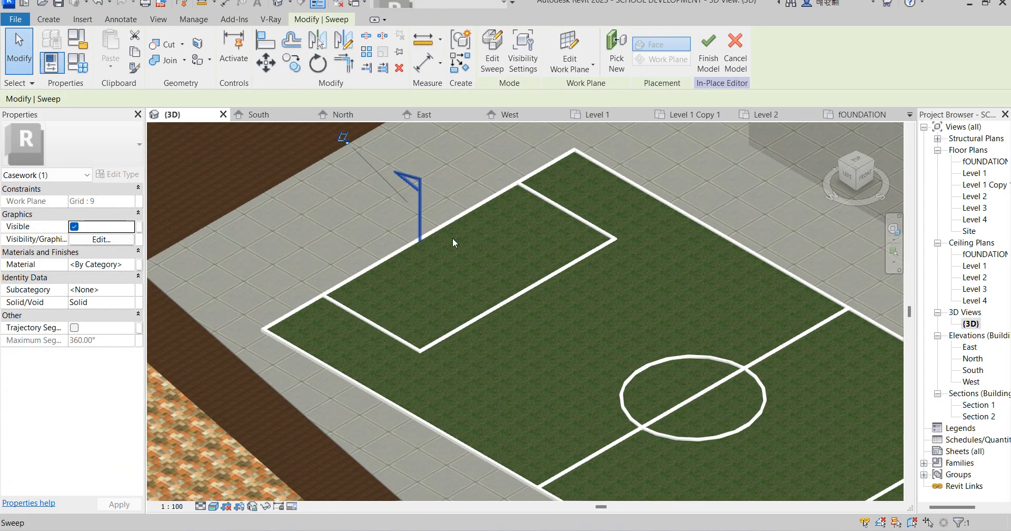
double_click(974, 174)
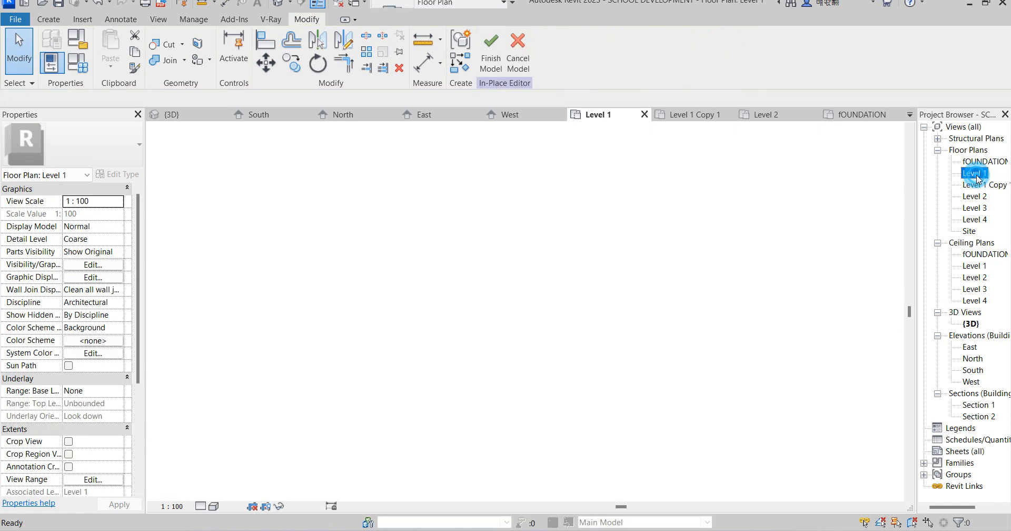
scroll(671, 209, "up", 2)
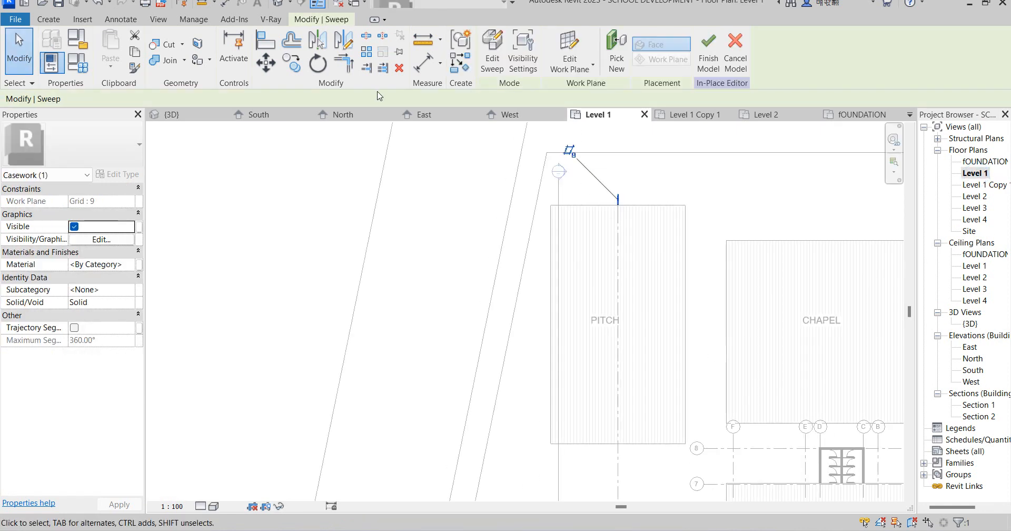
left_click(265, 62)
scroll(620, 210, "up", 3)
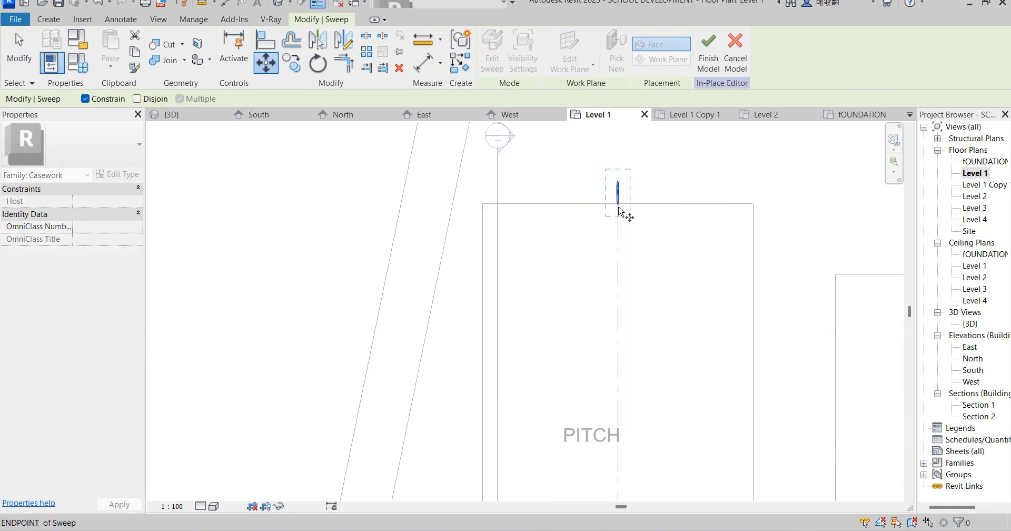
double_click(983, 161)
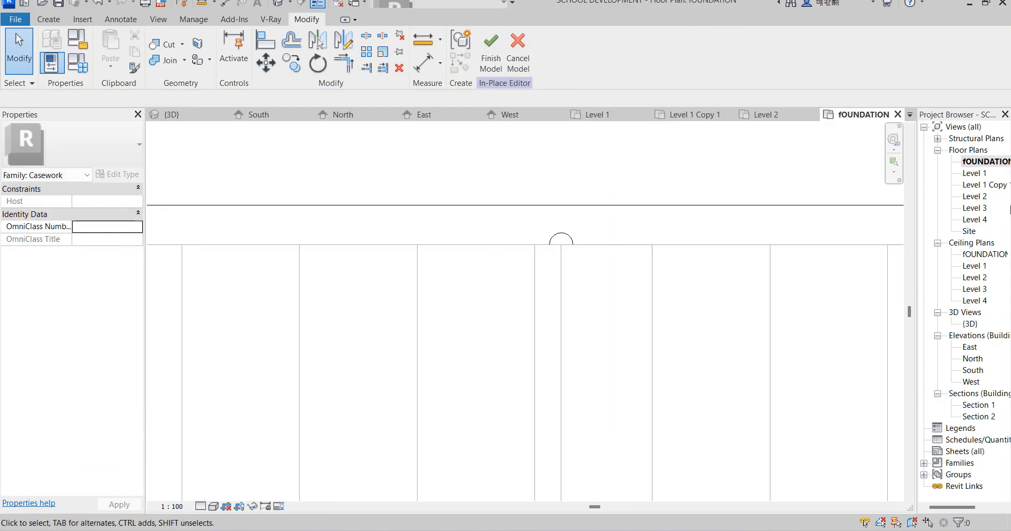
Step: In the Level 1 Copy 1 floor plan, move the goal post sweep onto the penalty area's left line at the pitch edge
double_click(984, 185)
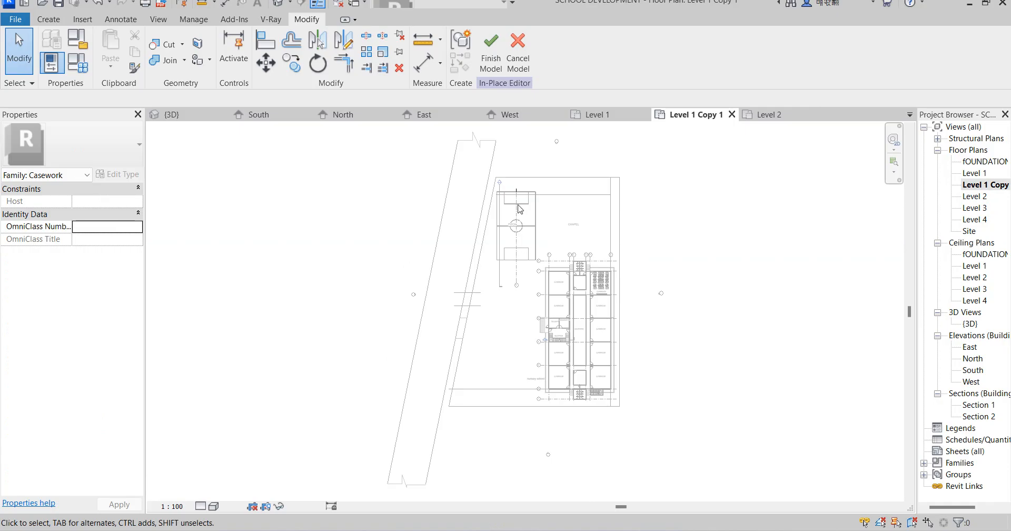
scroll(518, 214, "up", 8)
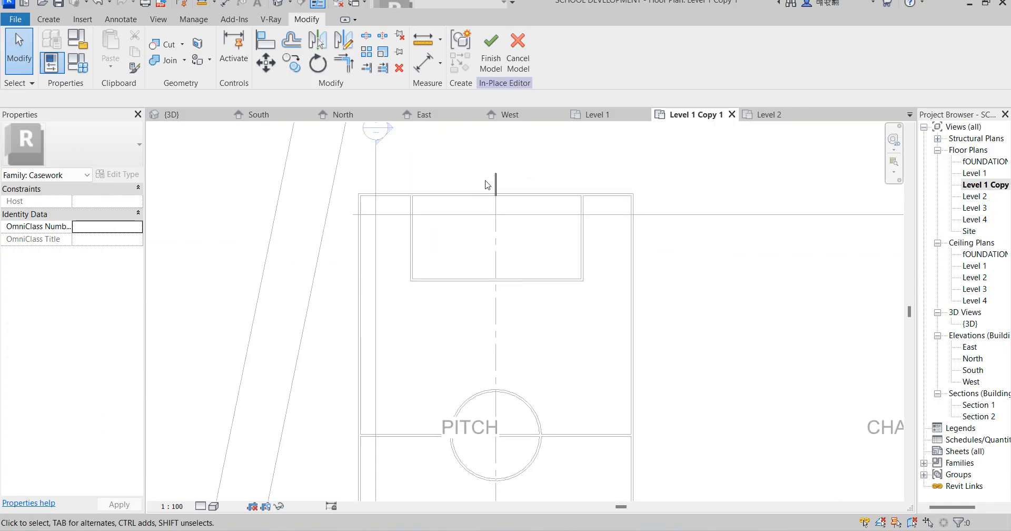
left_click(495, 182)
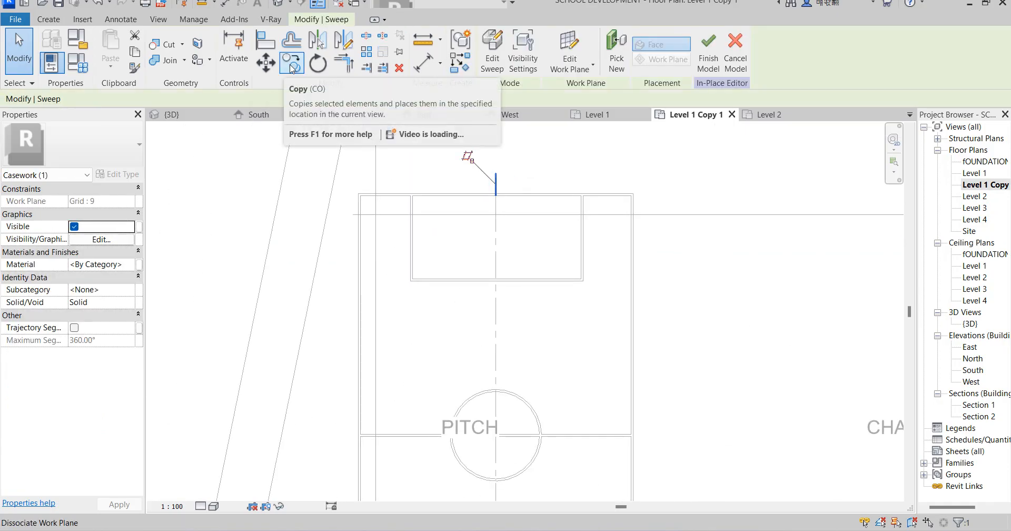
key("m")
key("v")
scroll(485, 198, "up", 3)
left_click(485, 193)
scroll(343, 191, "up", 4)
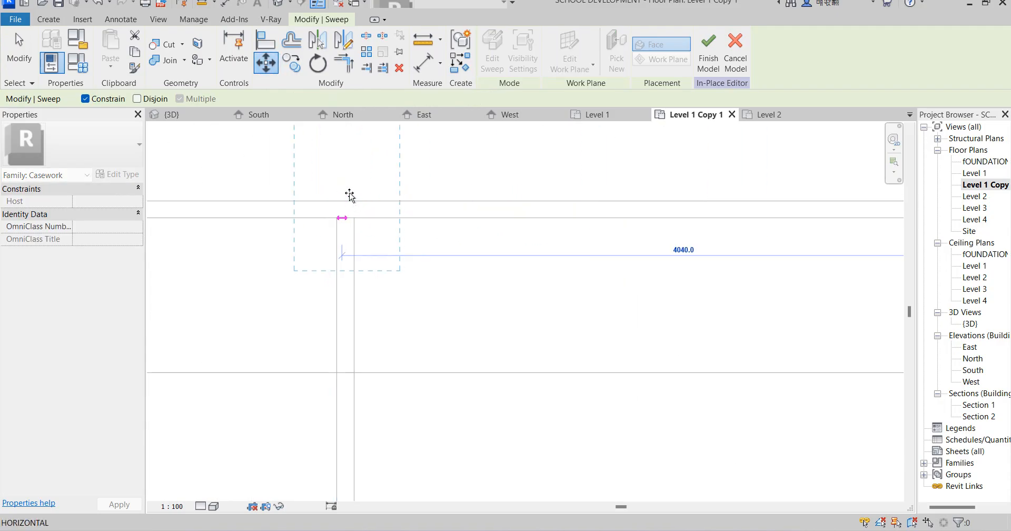
left_click(348, 201)
scroll(455, 202, "down", 2)
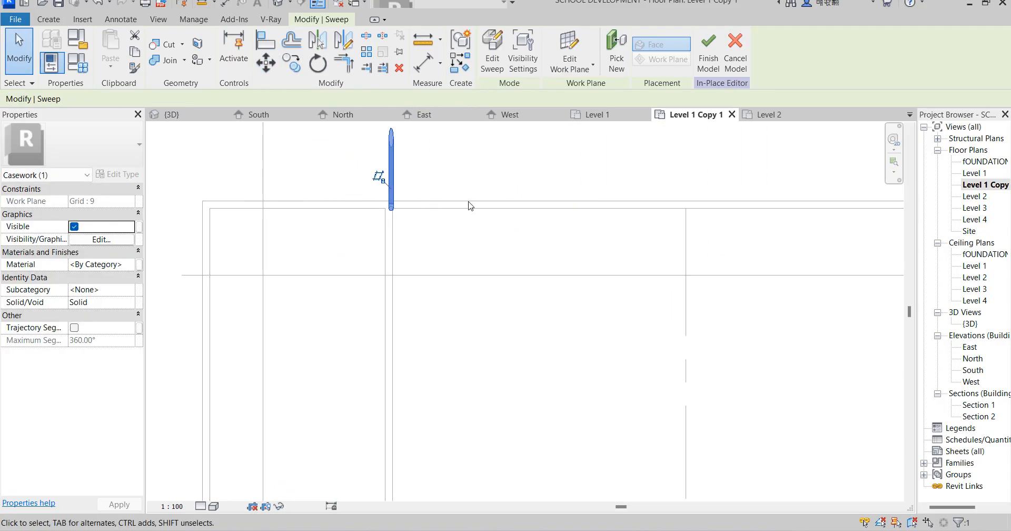
key("Left")
Step: Copy the post from the penalty area's left line to its right line at the pitch edge
left_click(292, 62)
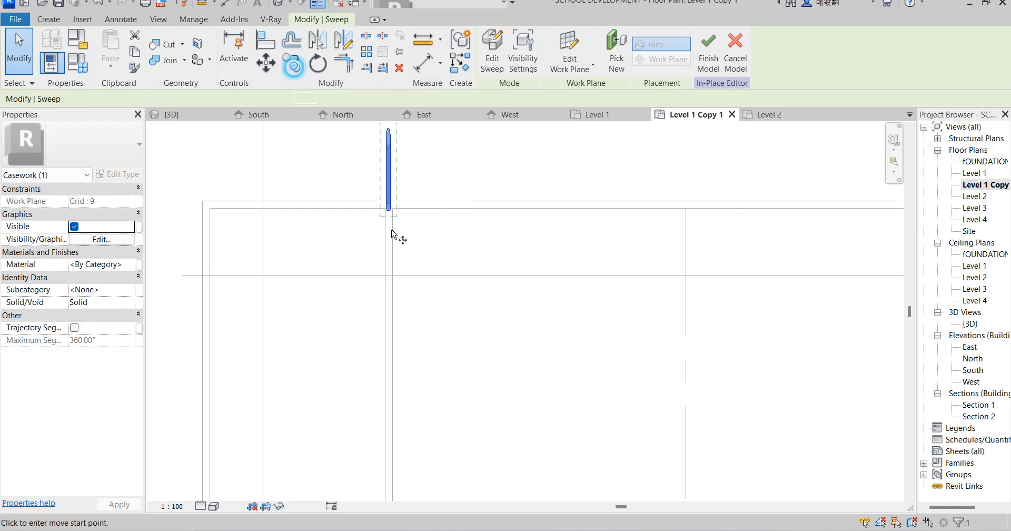
left_click(389, 209)
scroll(345, 218, "down", 6)
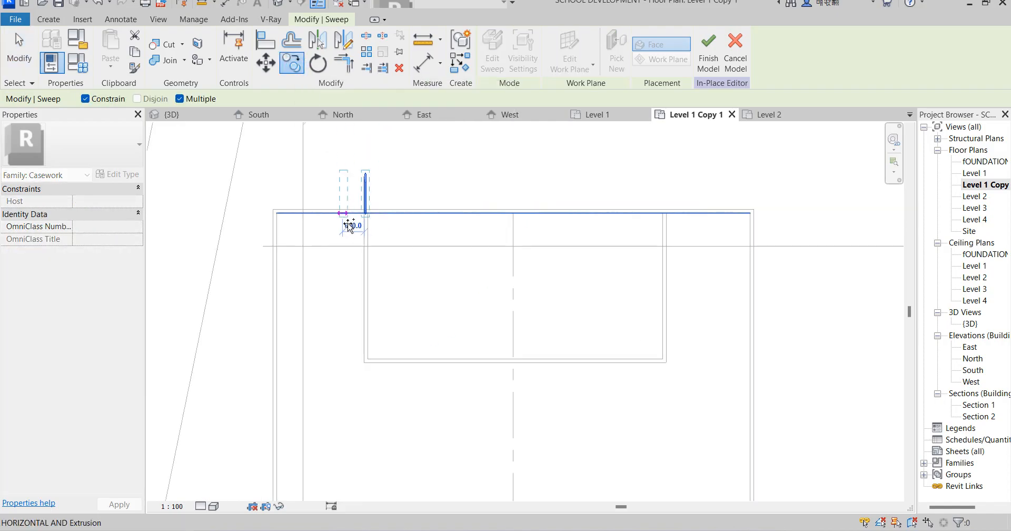
scroll(631, 217, "up", 9)
scroll(610, 215, "up", 3)
scroll(659, 242, "down", 5)
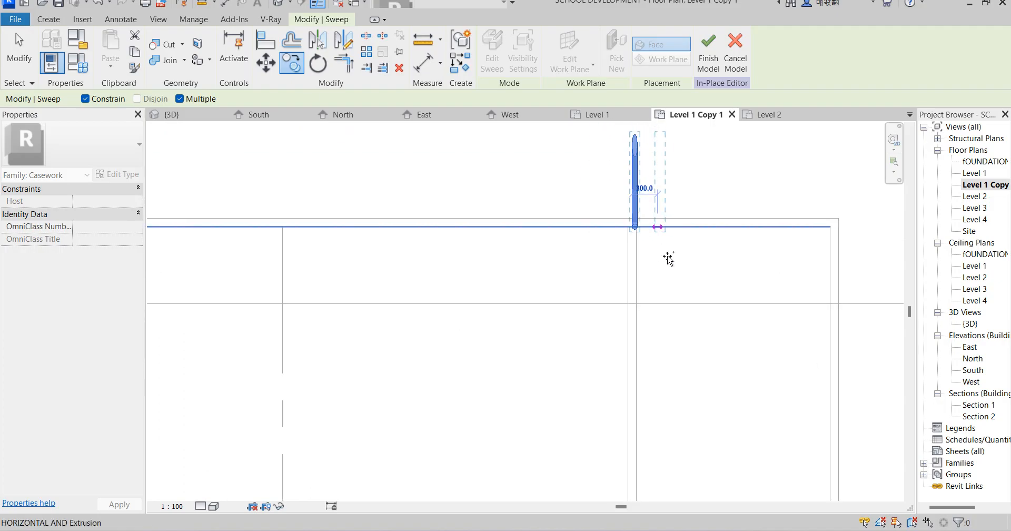
left_click(676, 262)
scroll(659, 227, "up", 5)
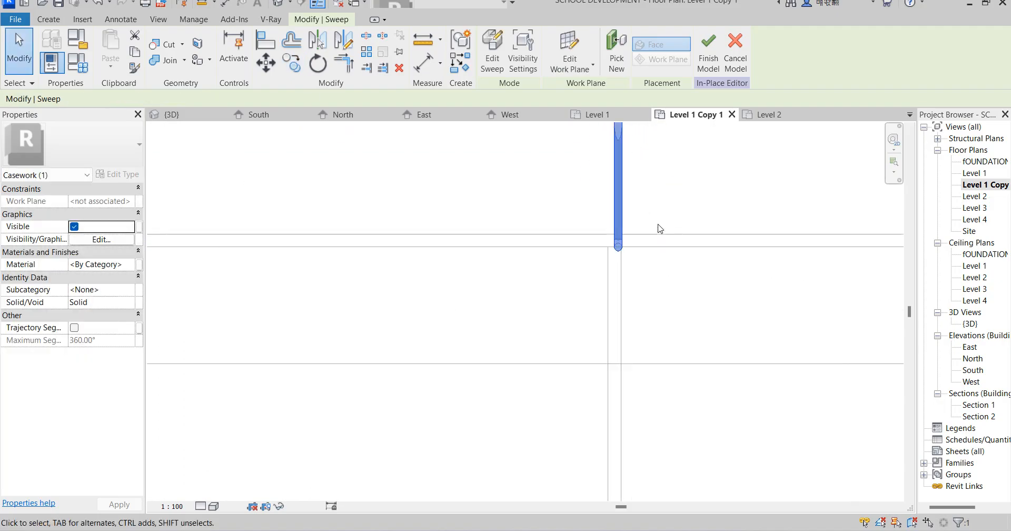
left_click(695, 298)
scroll(691, 289, "down", 5)
scroll(410, 284, "up", 2)
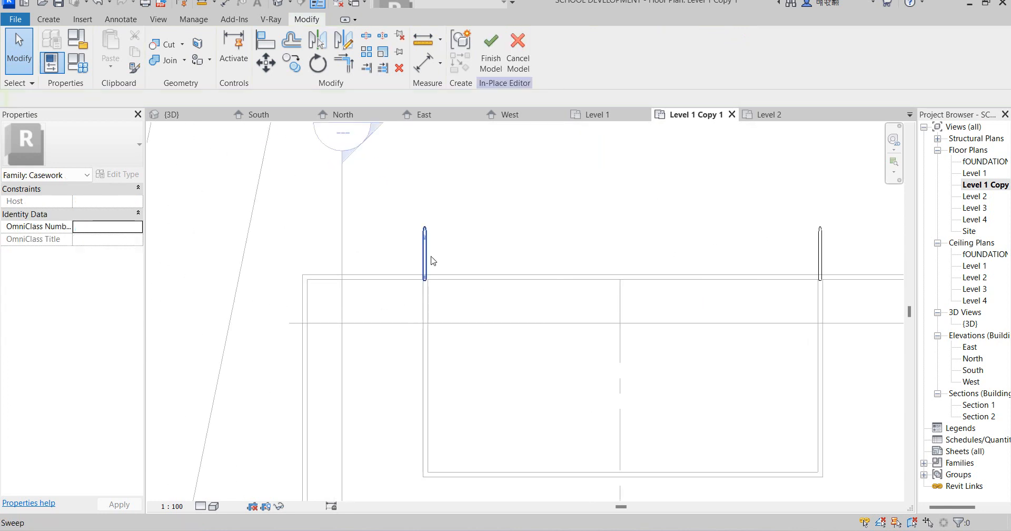
Step: Rotate a copy of the left post by 90° and move it onto the pitch's end line between the two posts
left_click(428, 258)
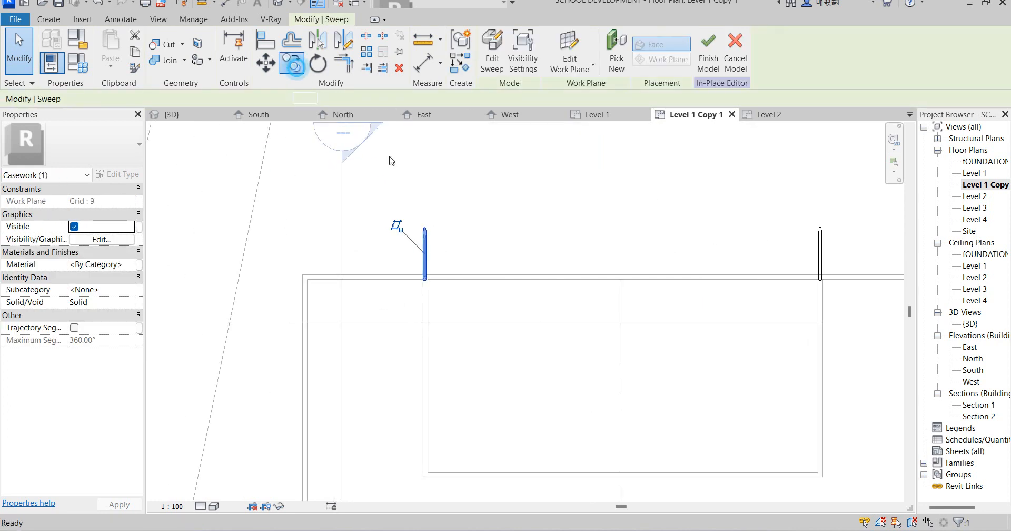
left_click(423, 233)
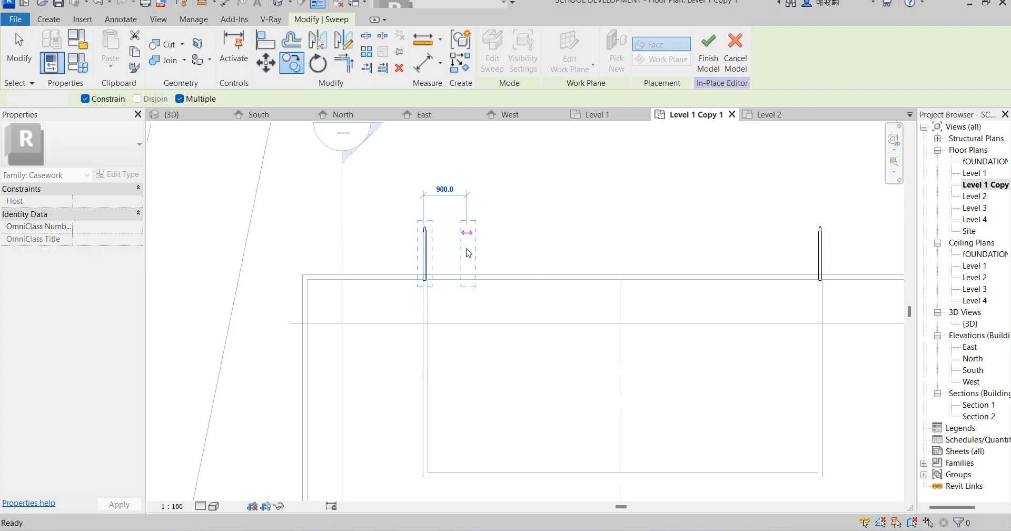
key("Escape")
left_click(315, 65)
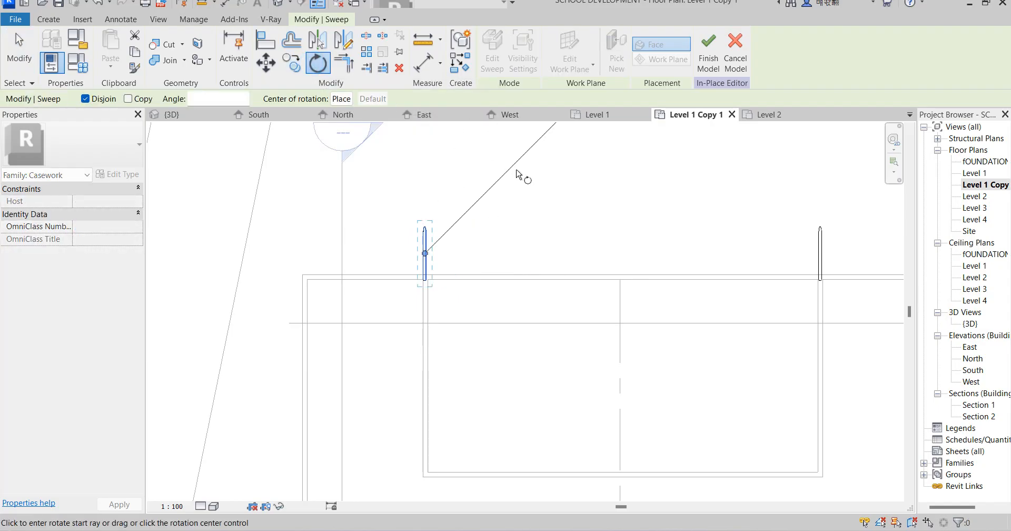
left_click(425, 140)
type("90")
key("Return")
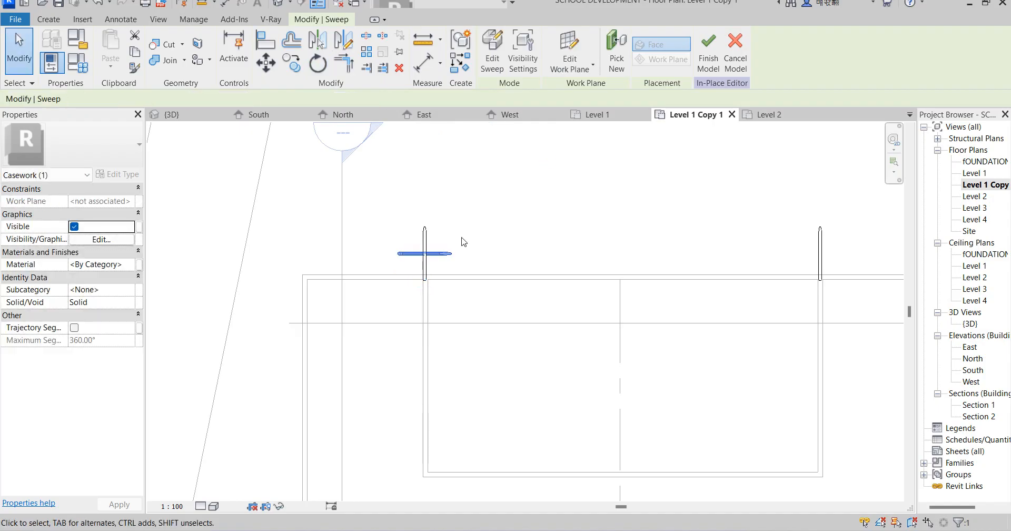
left_click_drag(453, 256, 532, 281)
Step: Open the rotated sweep's path sketch in the North elevation and delete its two slanted lines
left_click(492, 53)
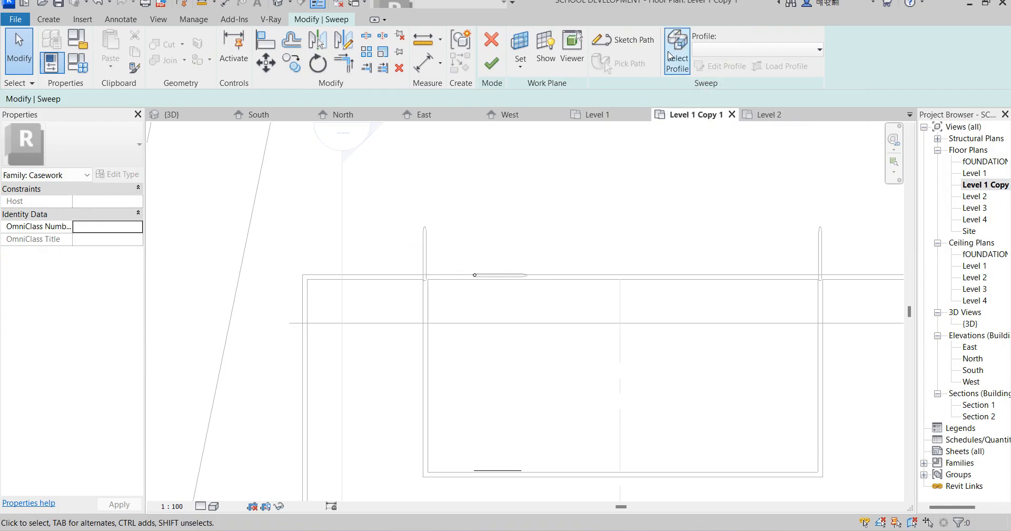
left_click(634, 41)
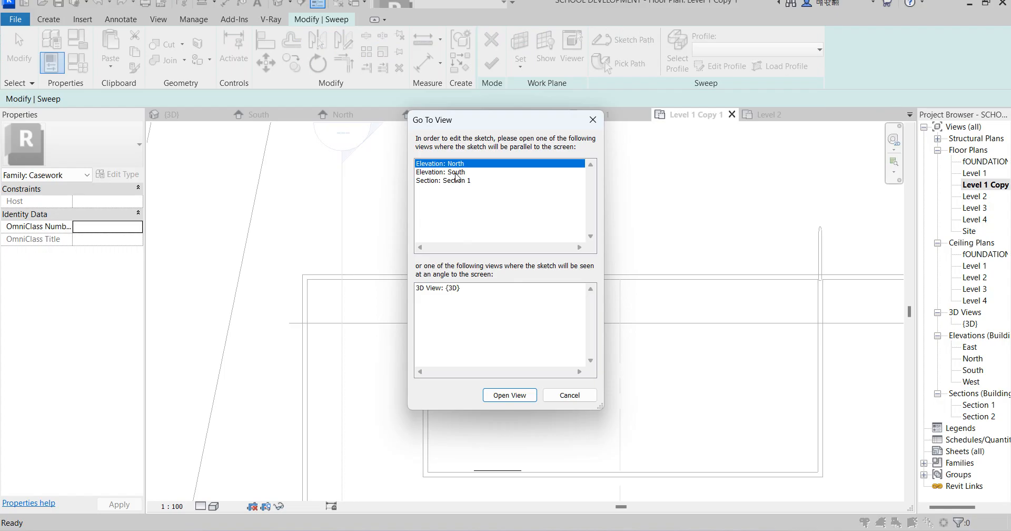
left_click(515, 395)
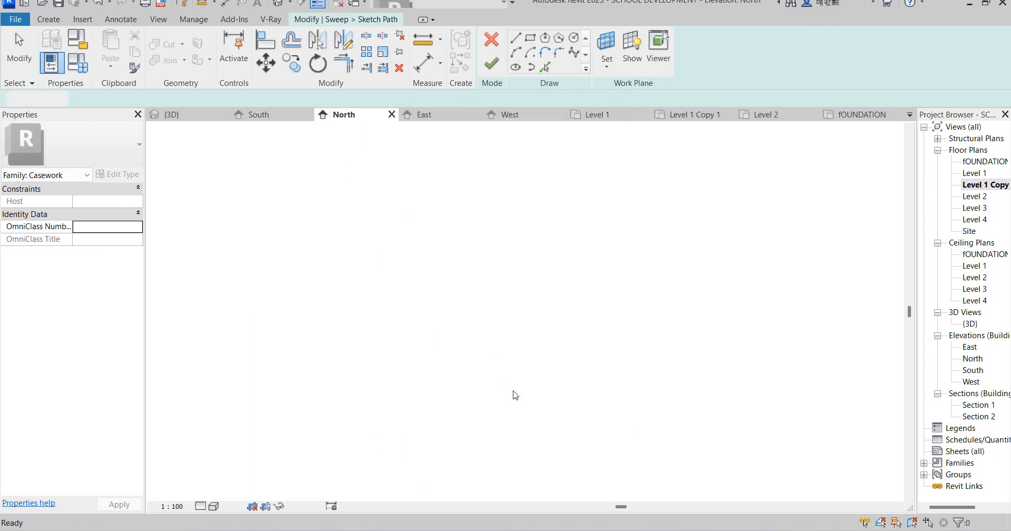
scroll(569, 337, "up", 4)
scroll(558, 347, "up", 5)
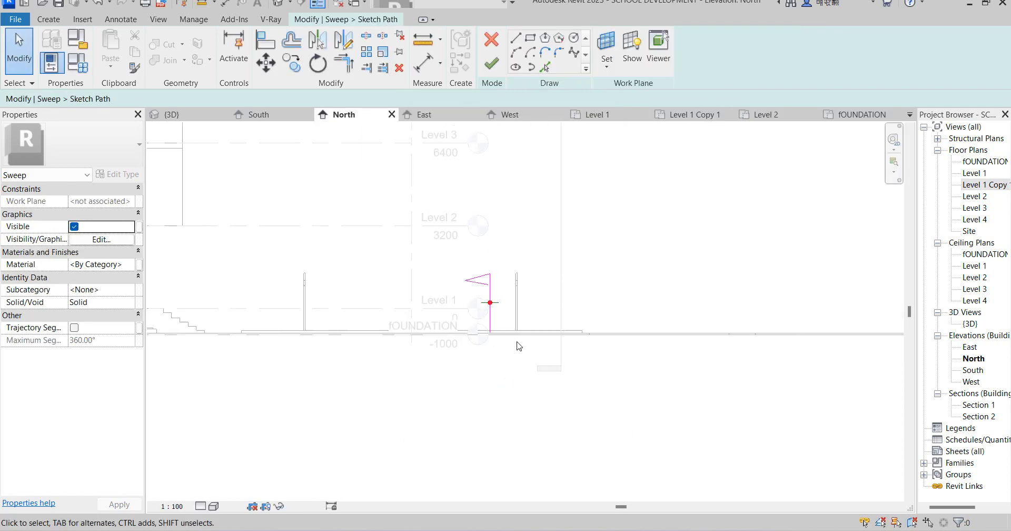
mouse_move(416, 235)
left_mouse_down()
mouse_move(494, 282)
mouse_move(492, 269)
left_mouse_up()
key("Delete")
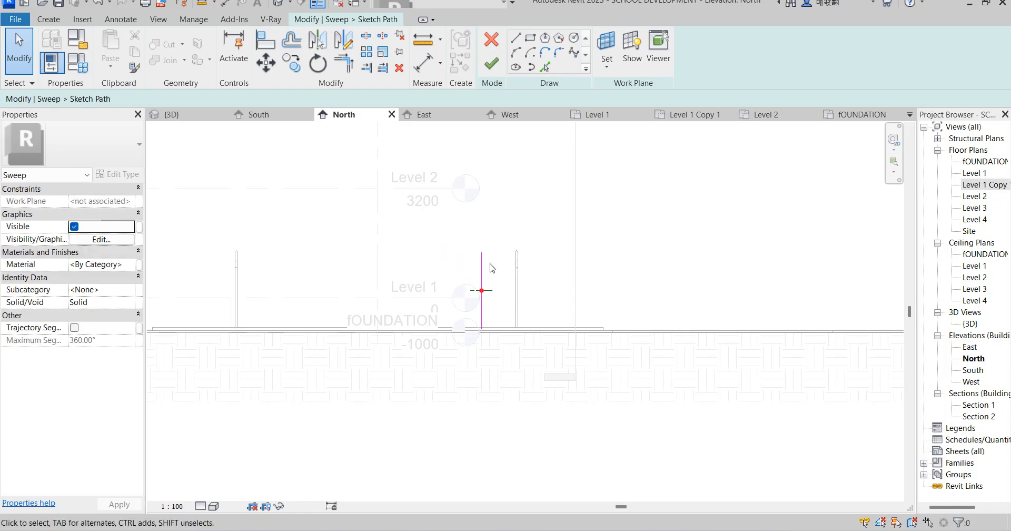
Step: Shift the remaining path line's ends to the tops of both posts, forming a horizontal crossbar about 8150 mm long
left_click(481, 267)
mouse_move(481, 330)
left_mouse_down()
mouse_move(291, 257)
mouse_move(237, 252)
left_mouse_up()
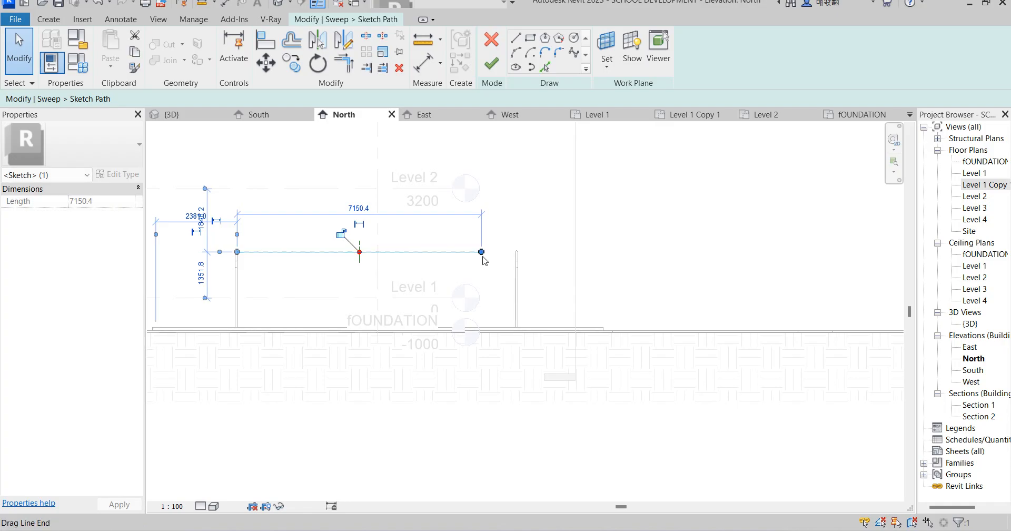
left_click_drag(497, 259, 516, 252)
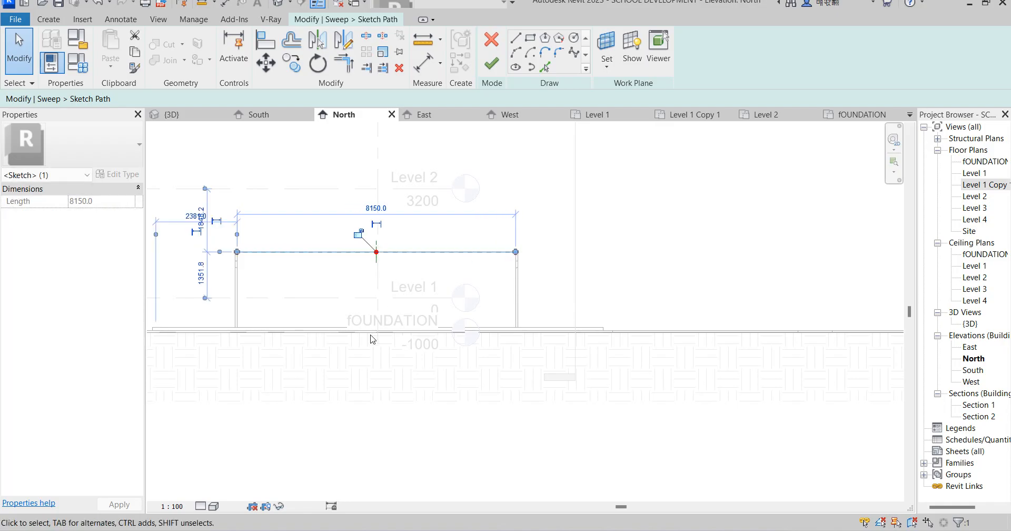
scroll(375, 337, "up", 1)
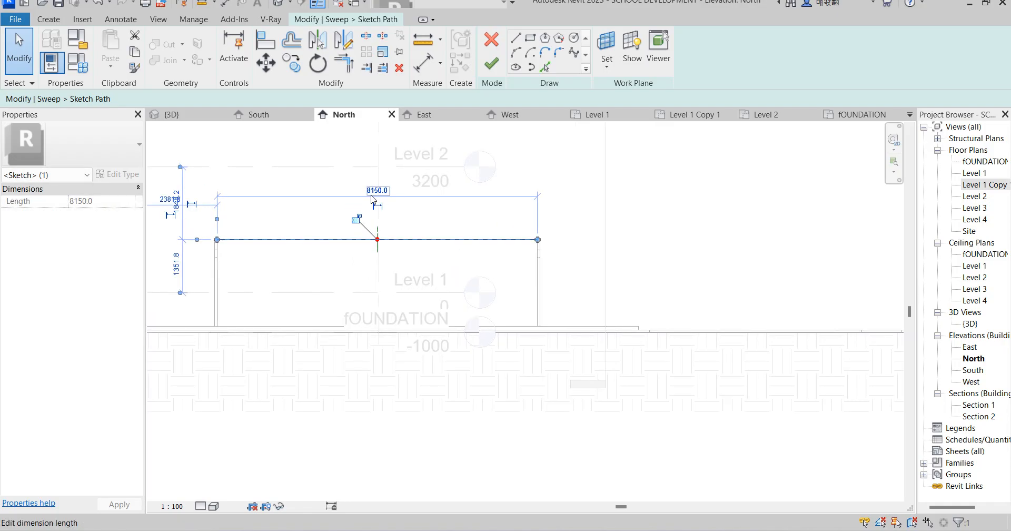
Step: Shorten the crossbar's path line from both ends to 3200 mm, clear of the posts, and finish the sweep
scroll(435, 223, "down", 2)
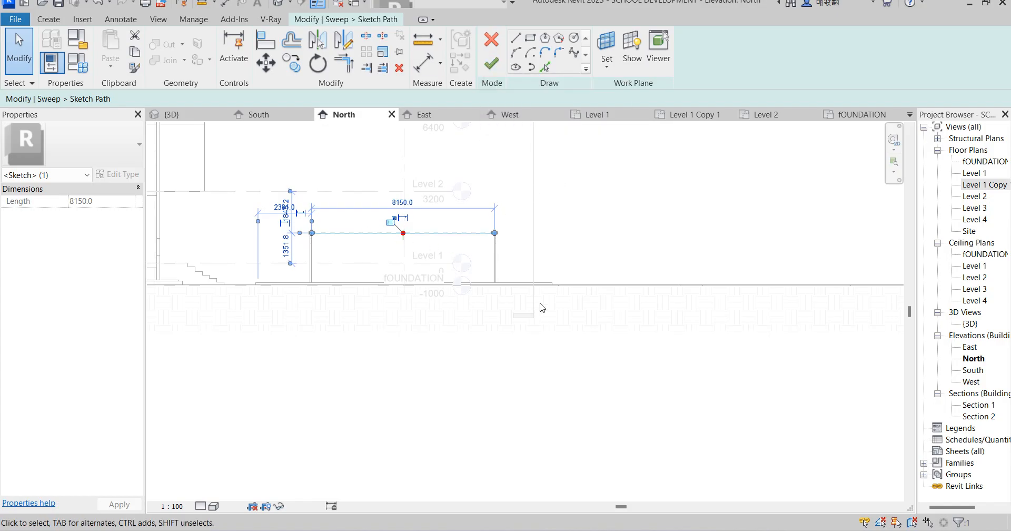
left_click(616, 235)
scroll(316, 251, "up", 2)
left_click(373, 224)
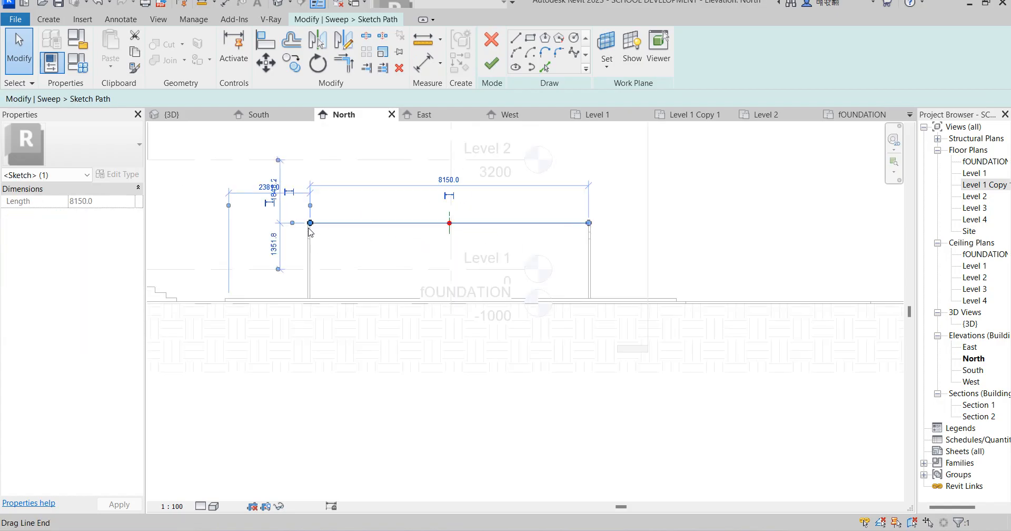
left_click_drag(310, 225, 400, 232)
left_click_drag(590, 223, 506, 225)
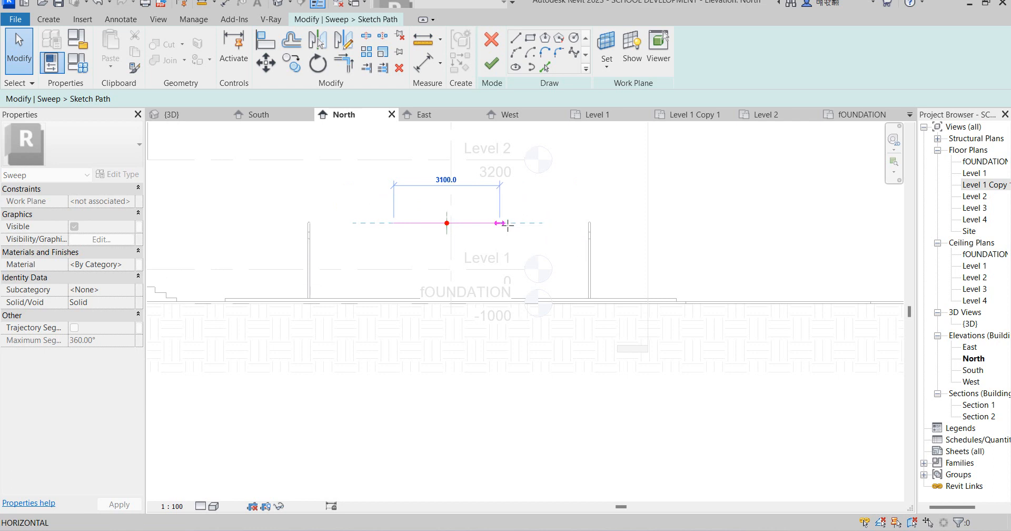
left_click_drag(508, 224, 502, 222)
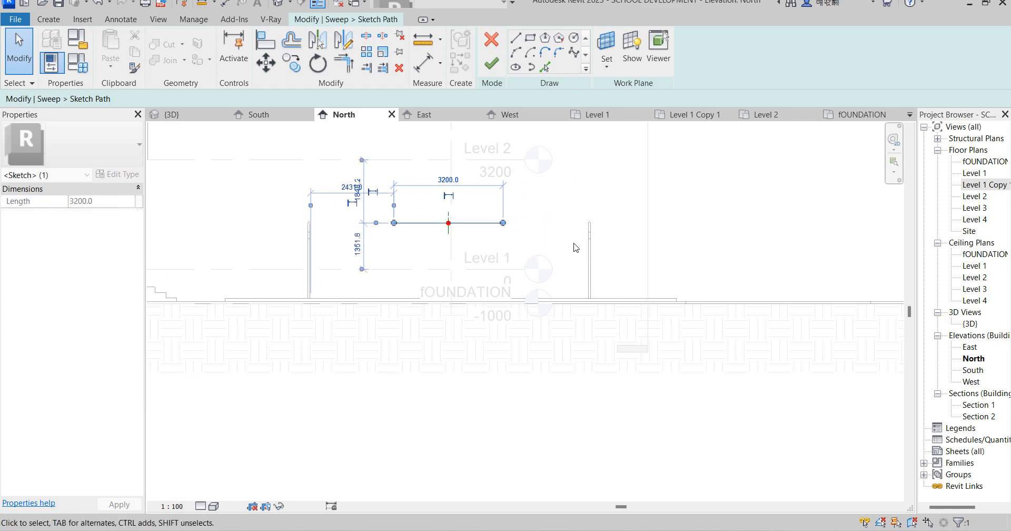
left_click(492, 64)
left_click(491, 63)
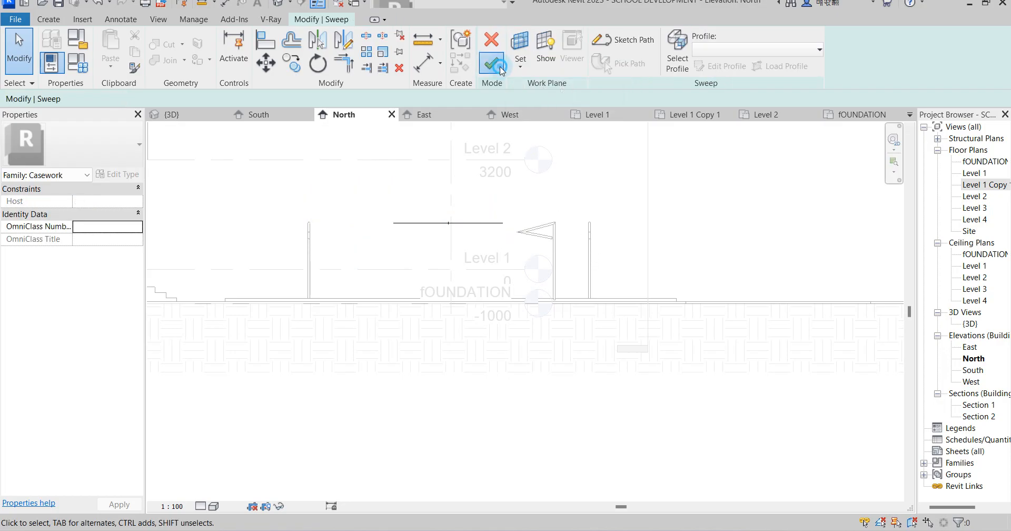
Step: Move the right post so that its top meets the right end of the shortened crossbar
left_click(598, 298)
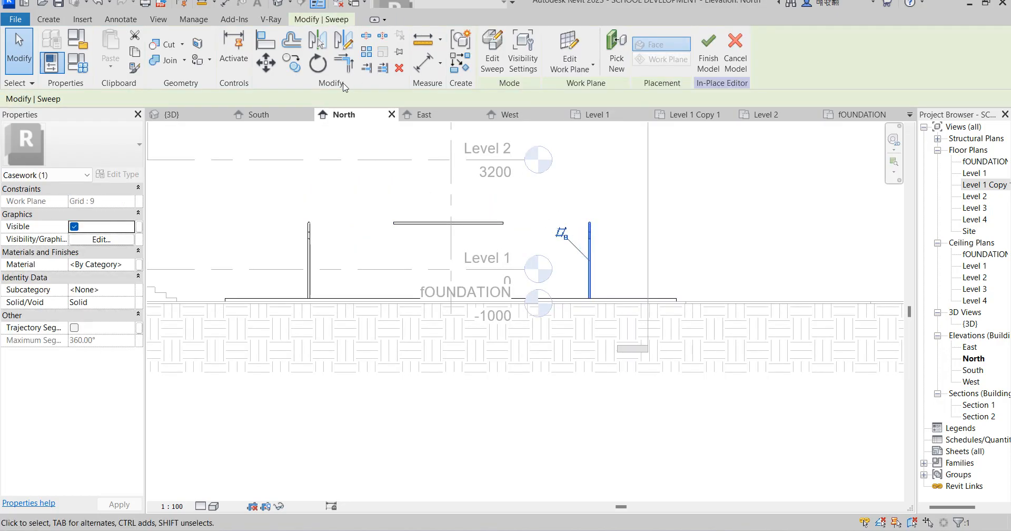
left_click(266, 63)
left_click(589, 224)
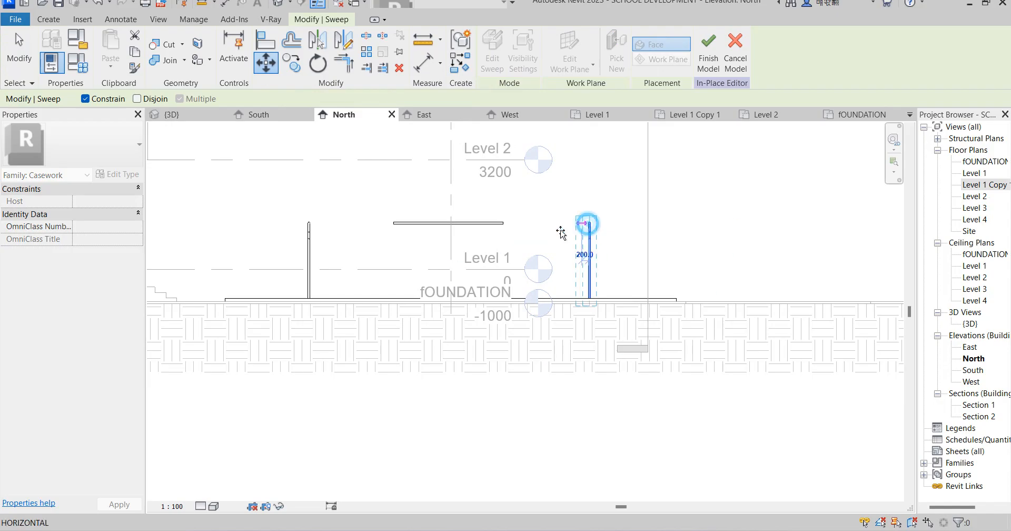
left_click(504, 223)
Step: Move the left post so that its top meets the left end of the crossbar
left_click(309, 252)
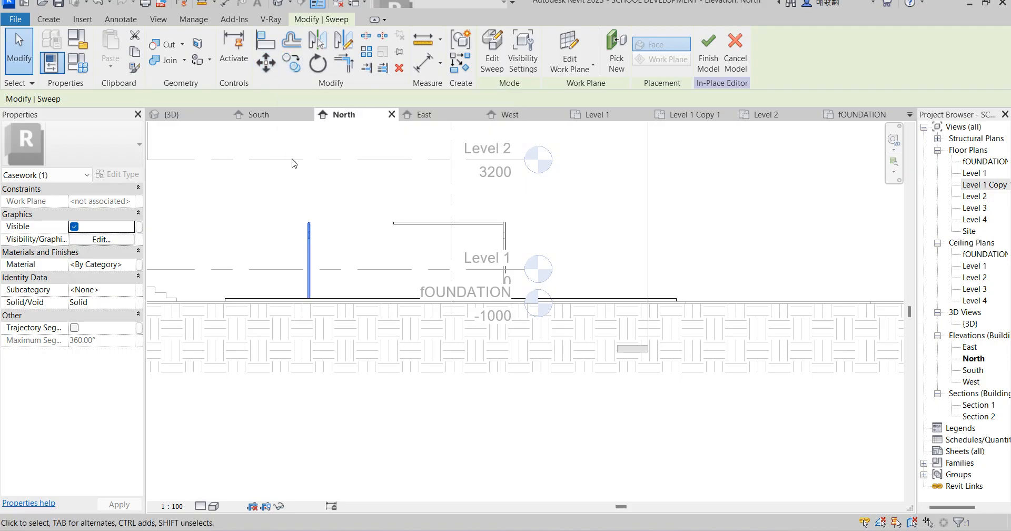
left_click(293, 64)
left_click(290, 159)
key("m")
key("v")
left_click(309, 223)
left_click(398, 228)
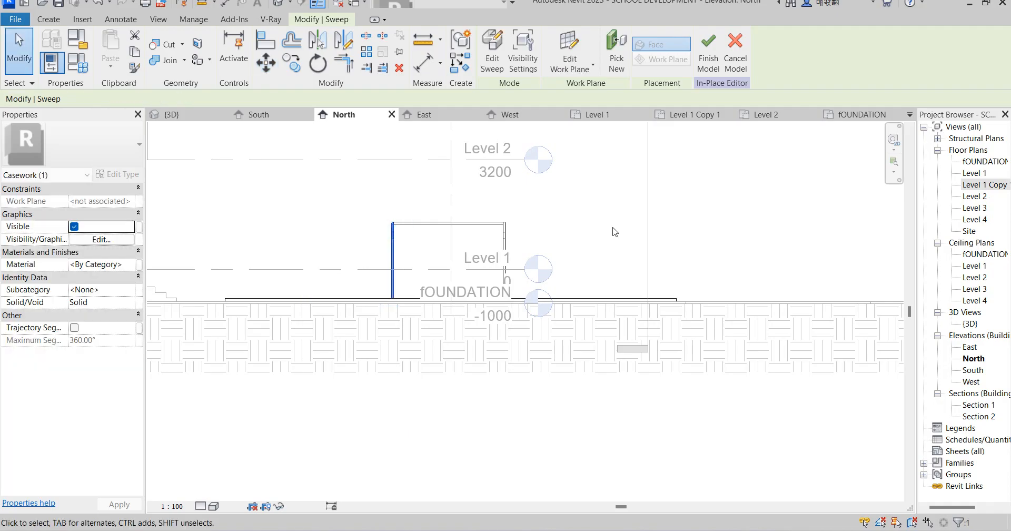
key("Escape")
Step: In the 3D view, assign the Aluminium material to both goal posts and the crossbar
scroll(475, 271, "down", 2)
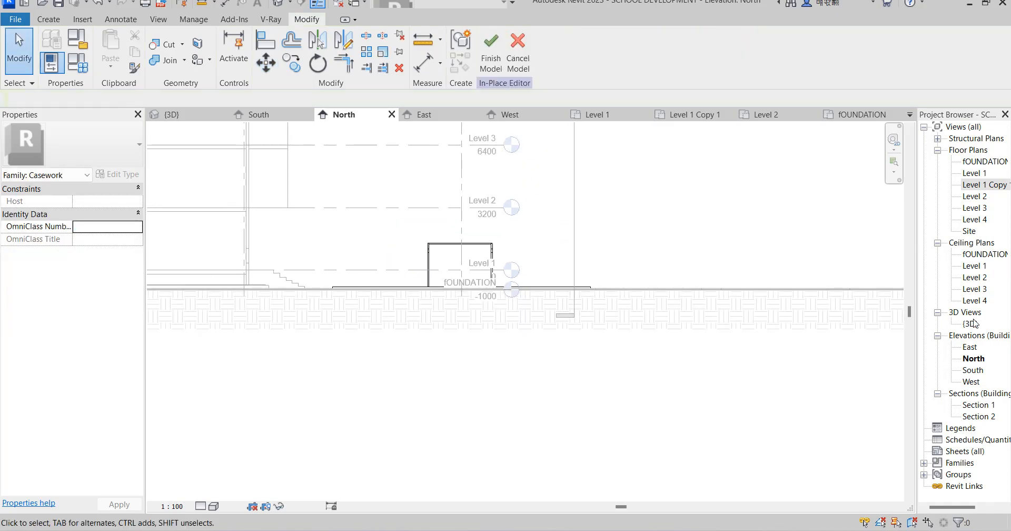
double_click(970, 323)
scroll(412, 190, "up", 4)
scroll(399, 227, "down", 3)
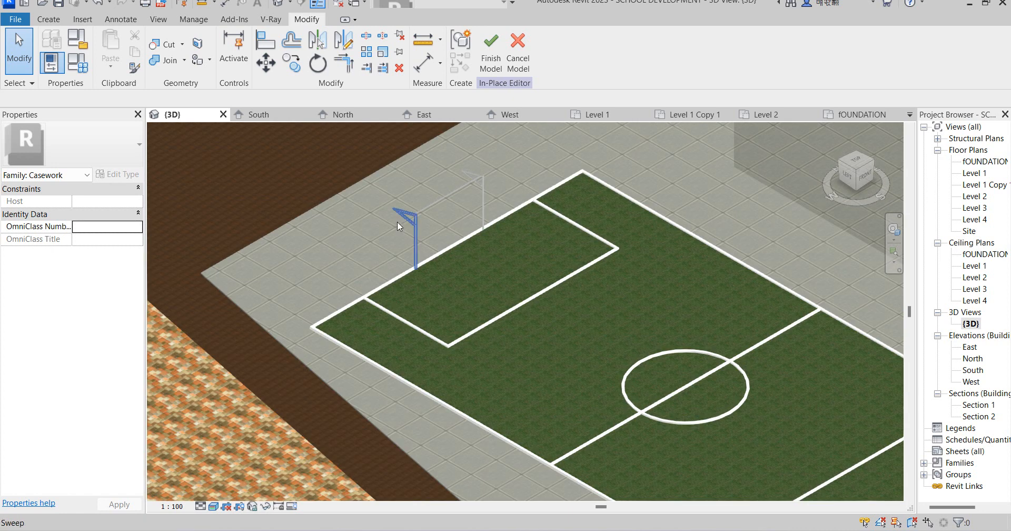
scroll(406, 216, "up", 4)
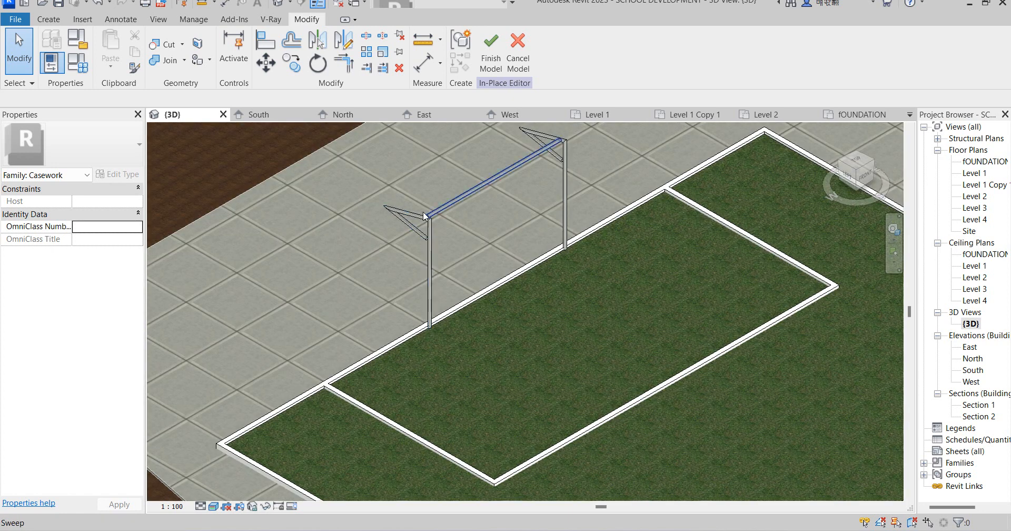
scroll(522, 279, "down", 3)
scroll(482, 250, "up", 2)
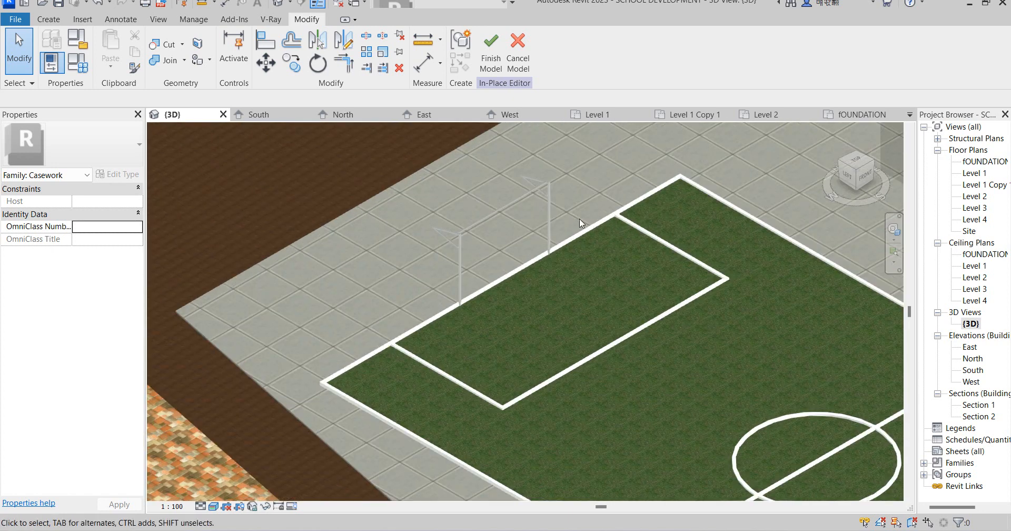
left_click(460, 253)
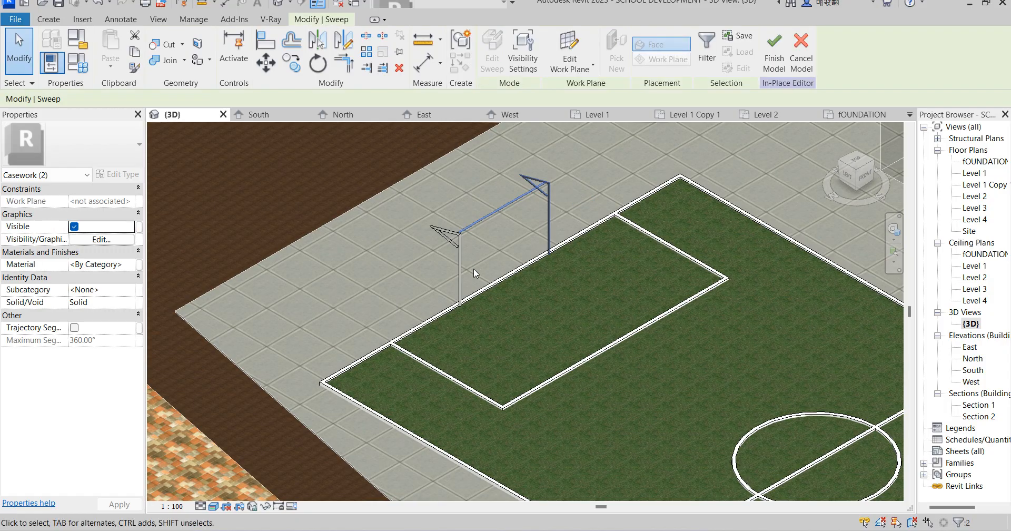
left_click(461, 277, "ctrl")
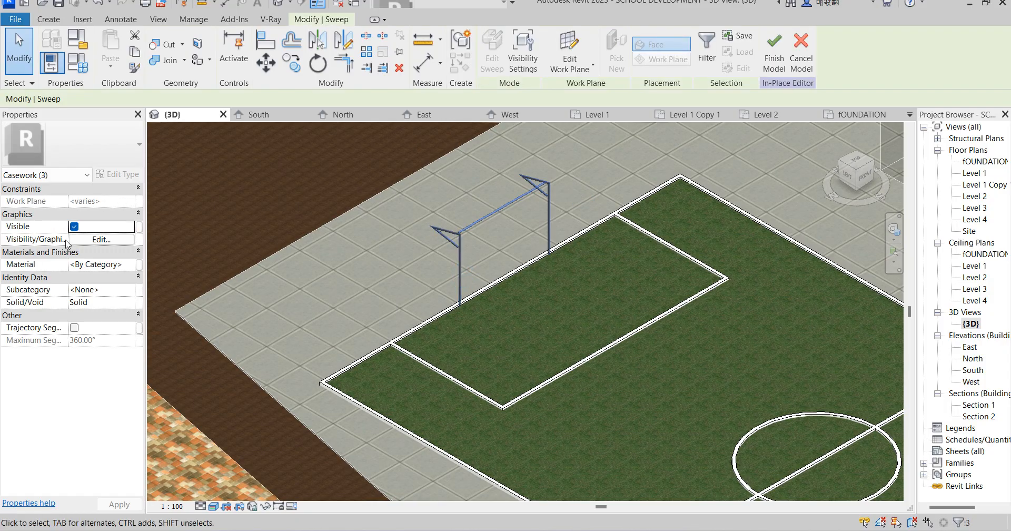
left_click(134, 268)
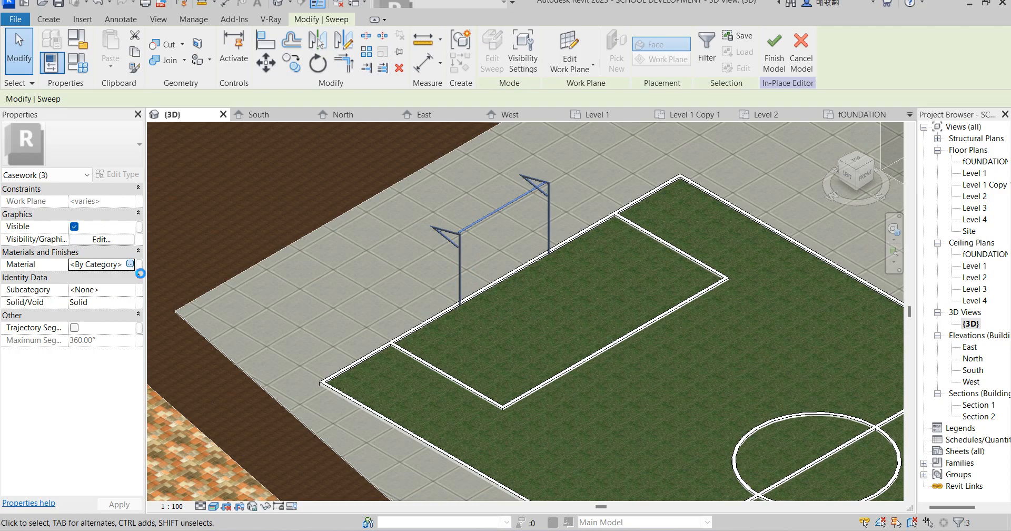
left_click(133, 268)
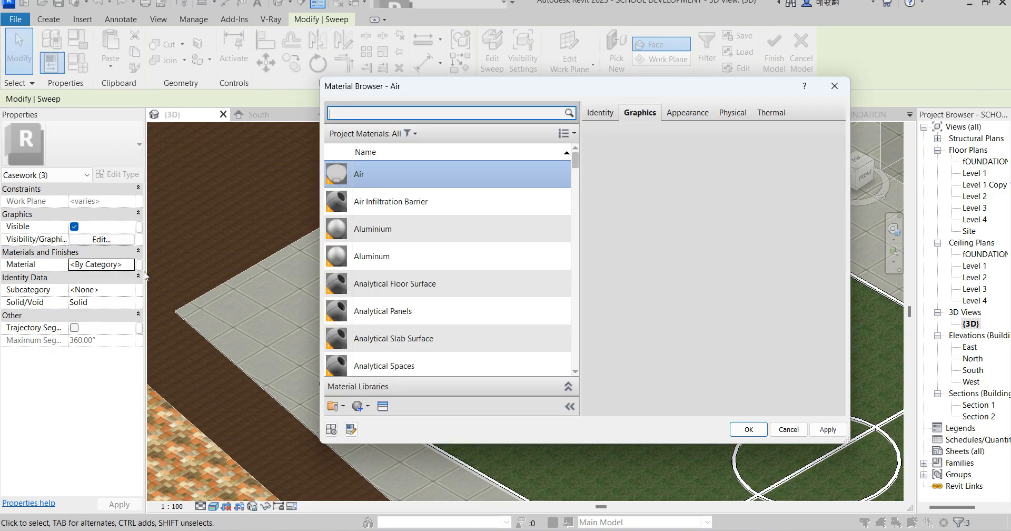
double_click(380, 230)
left_click(580, 176)
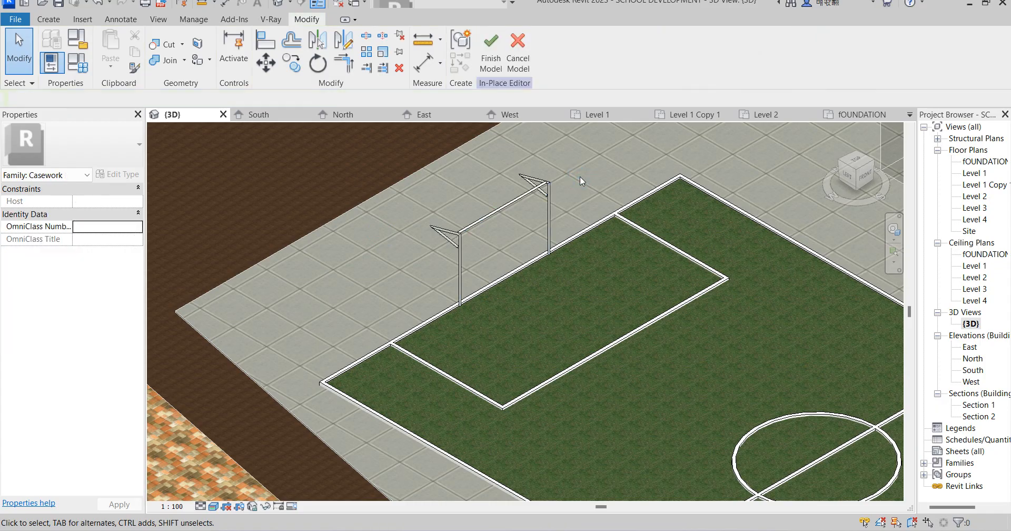
Step: Set the extrusion end of the white pitch markings to 80 mm
scroll(422, 270, "up", 3)
scroll(529, 307, "down", 5)
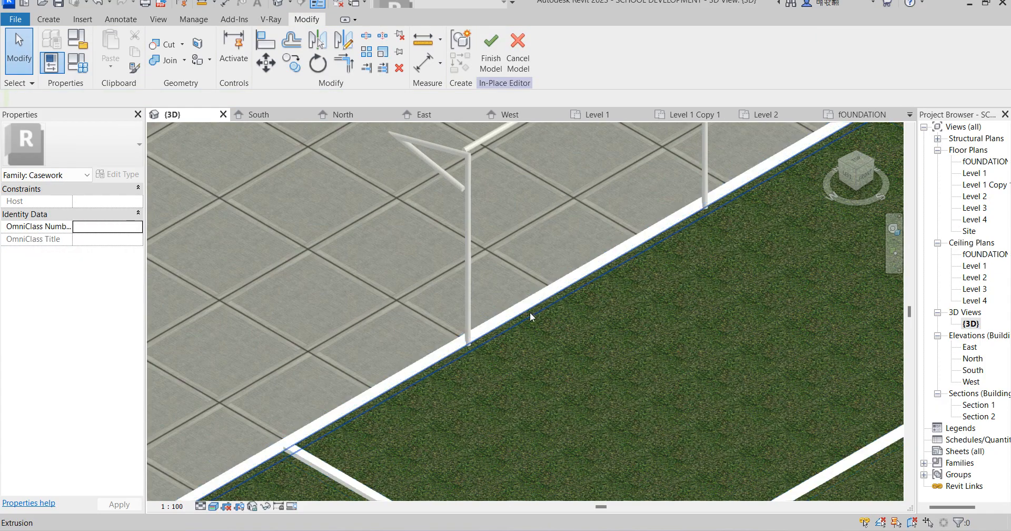
scroll(579, 300, "up", 5)
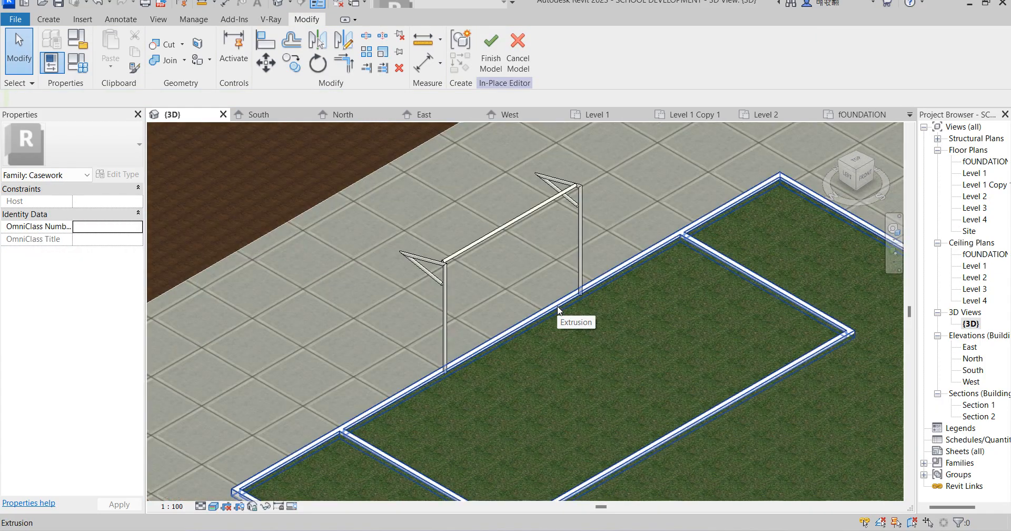
left_click(557, 308)
double_click(108, 201)
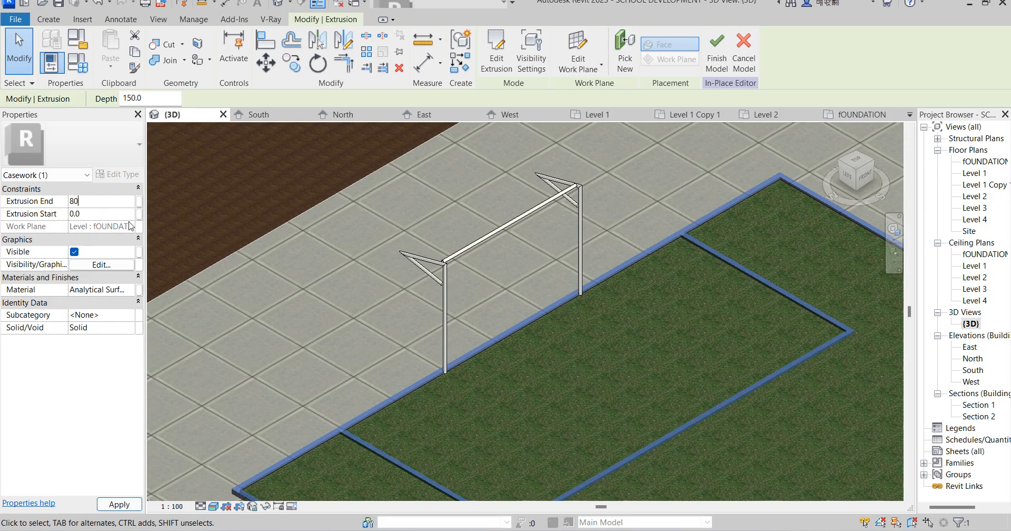
left_click(511, 291)
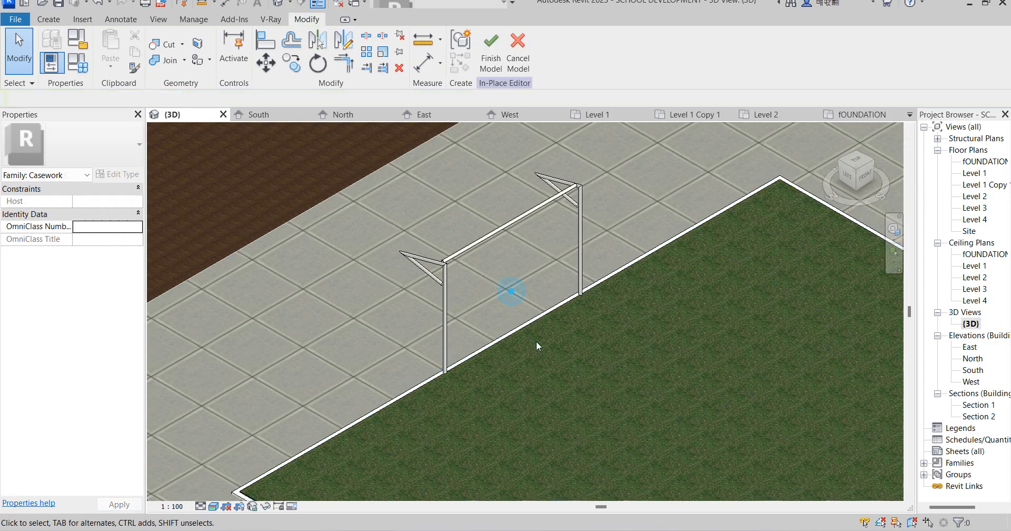
Step: Set the extrusion end of the pitch's grass surface to 70 mm
scroll(484, 310, "down", 3)
scroll(600, 264, "down", 4)
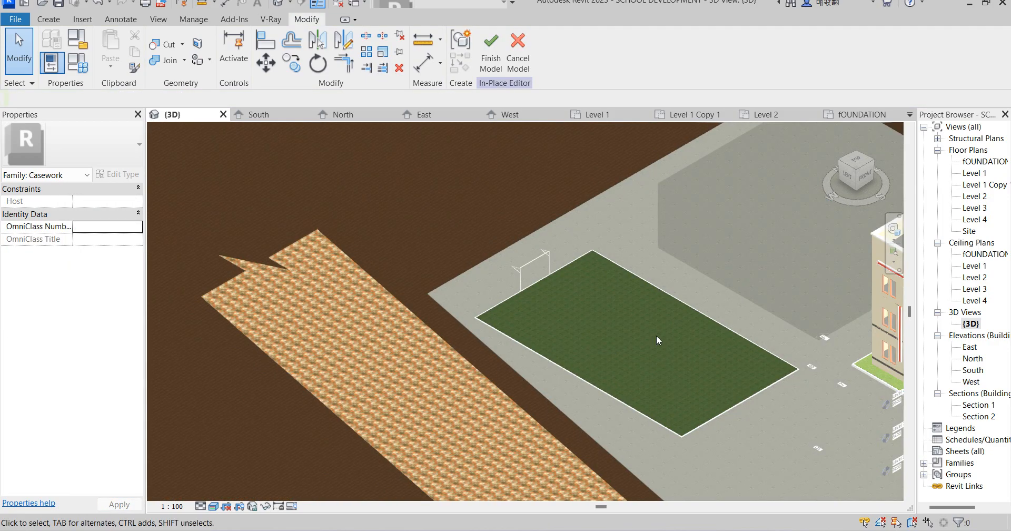
scroll(636, 346, "up", 4)
scroll(500, 373, "up", 2)
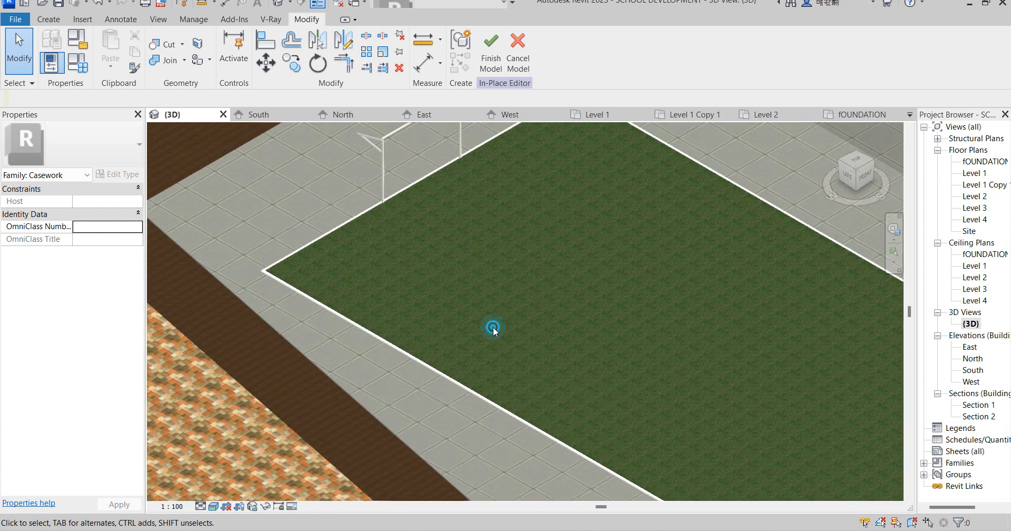
scroll(505, 349, "down", 3)
scroll(685, 287, "up", 1)
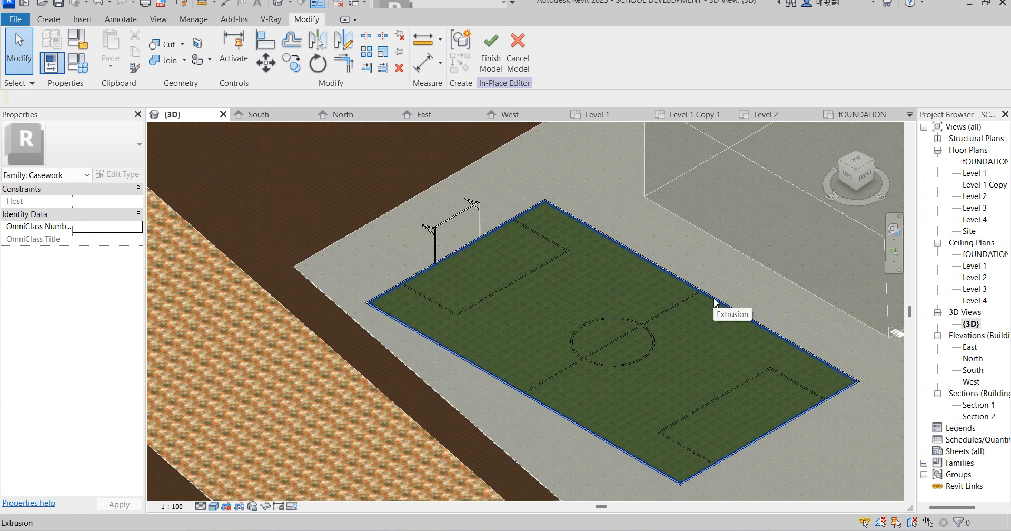
left_click(714, 303)
scroll(708, 295, "up", 5)
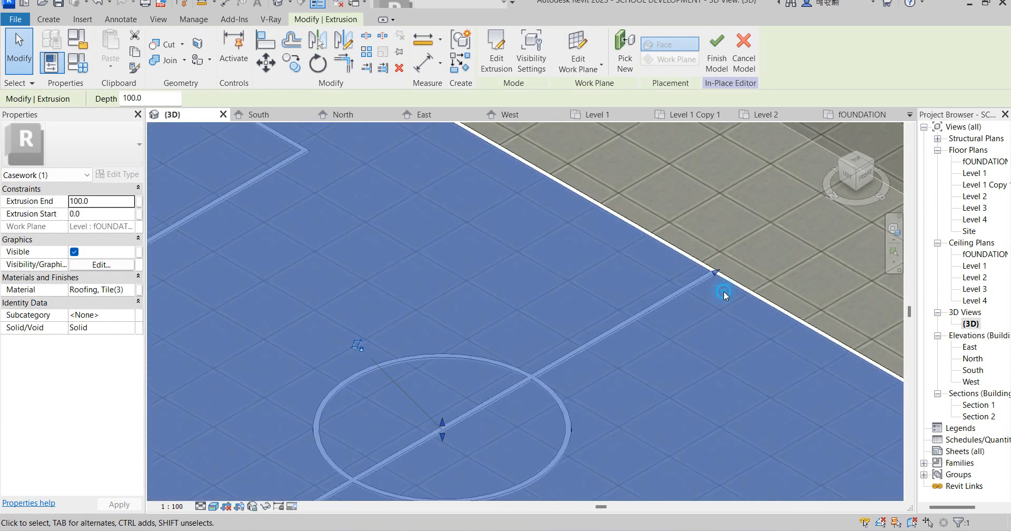
key("Escape")
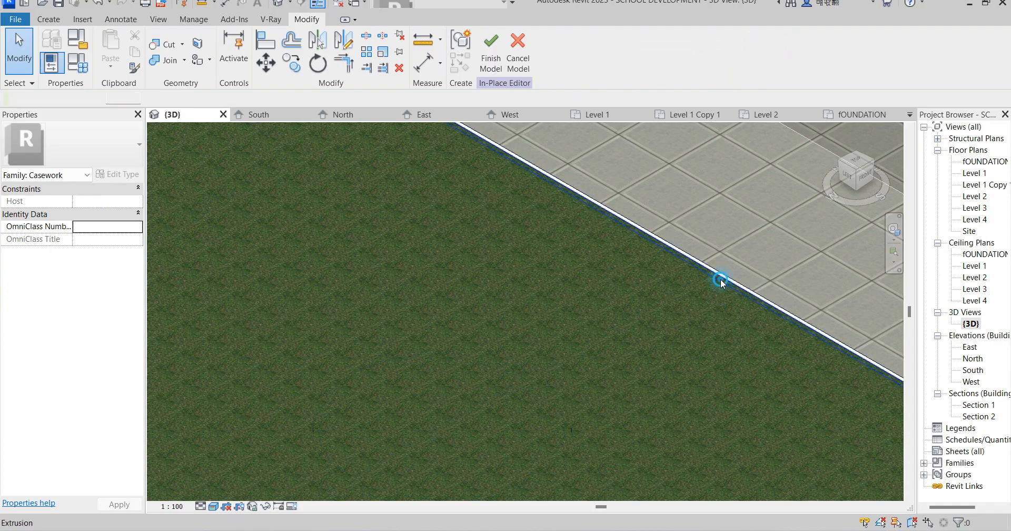
left_click(721, 283)
scroll(637, 311, "down", 2)
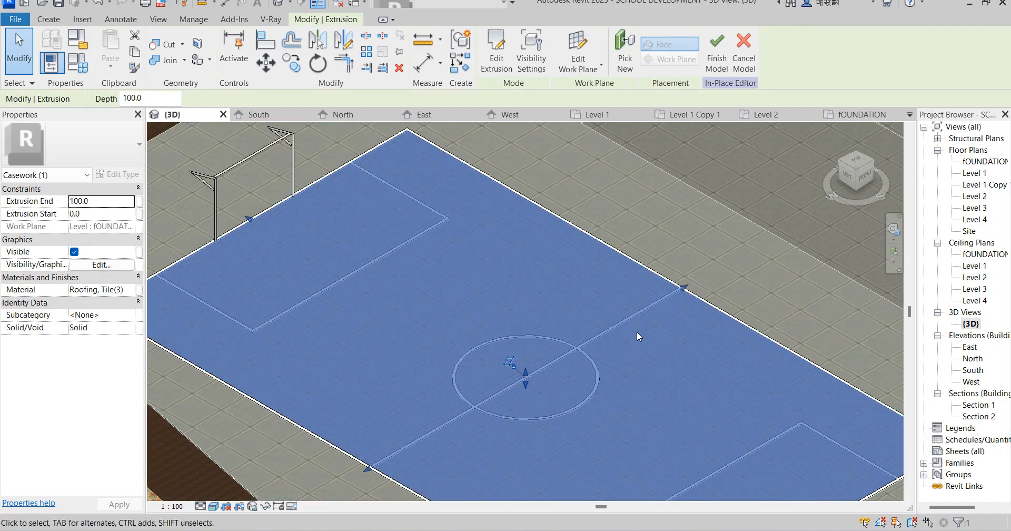
scroll(632, 340, "down", 3)
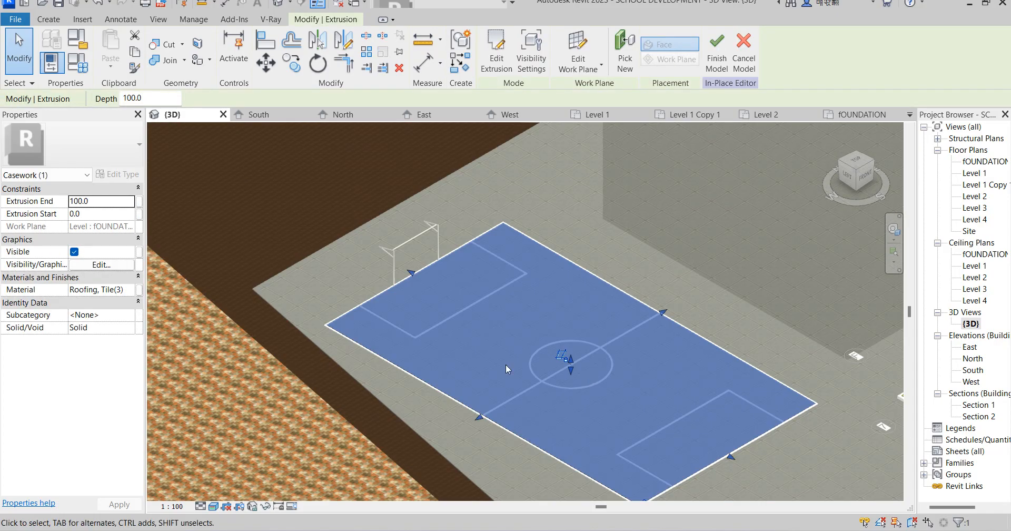
left_click(104, 203)
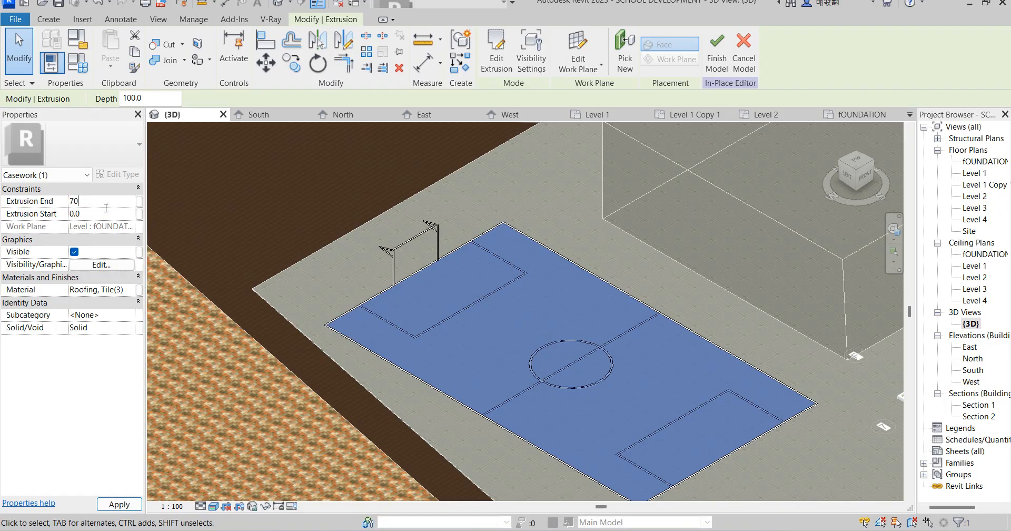
left_click(671, 292)
Step: Examine the pitch markings and the goal frame in 3D and in the Section 2 view
scroll(610, 348, "up", 5)
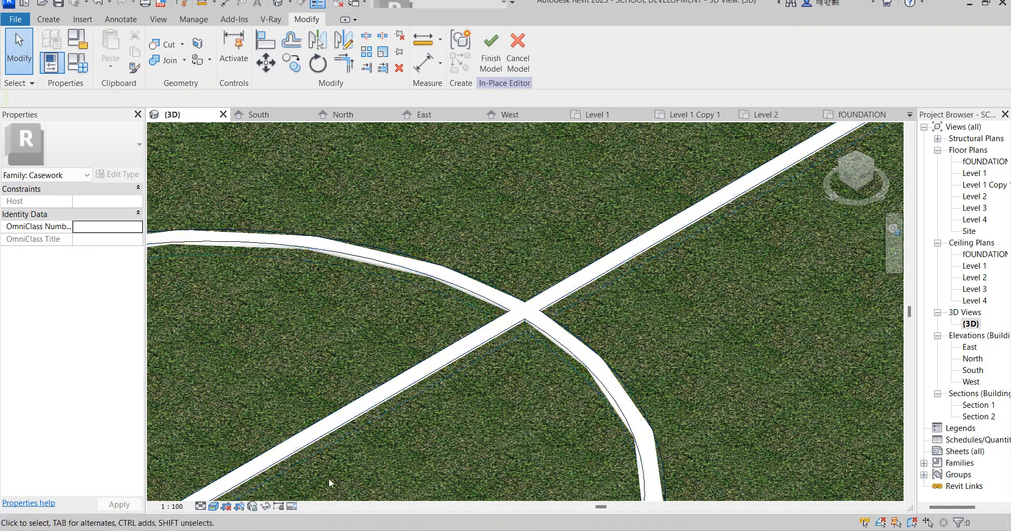
scroll(598, 299, "down", 7)
scroll(418, 274, "up", 3)
scroll(418, 273, "up", 4)
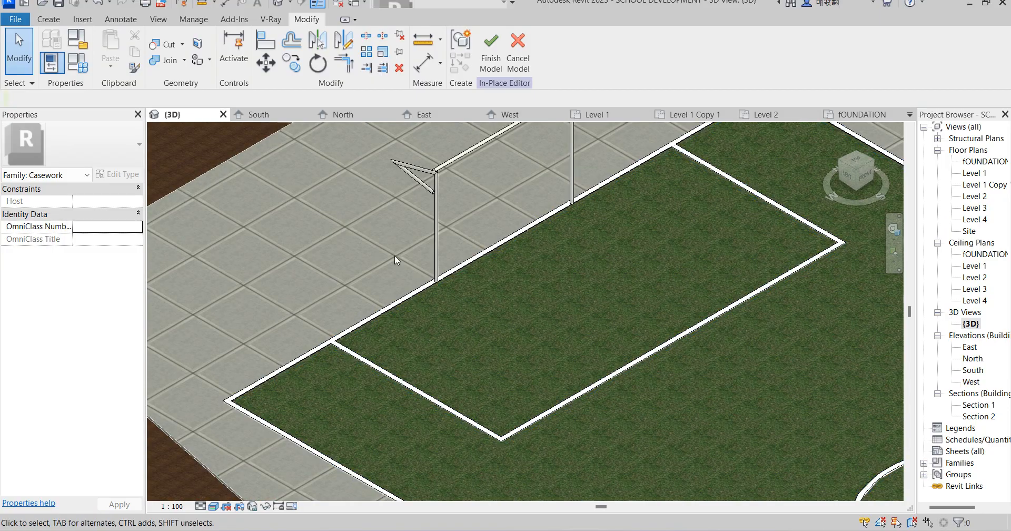
scroll(478, 276, "down", 3)
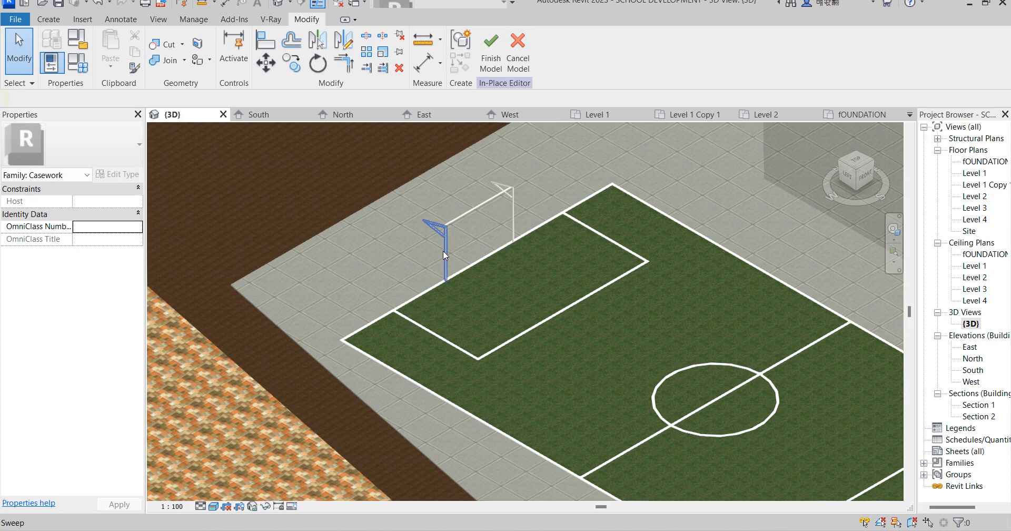
scroll(448, 240, "up", 4)
scroll(442, 258, "down", 4)
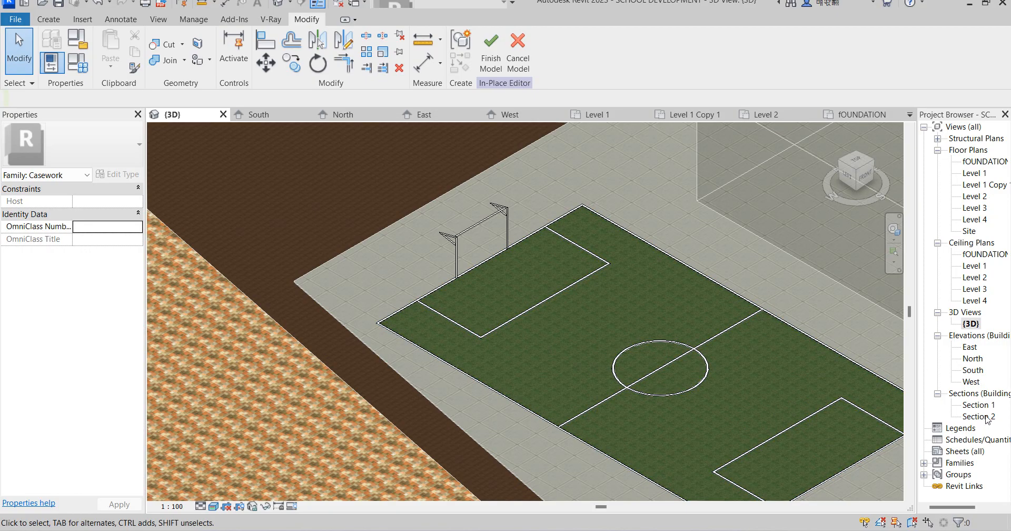
double_click(984, 416)
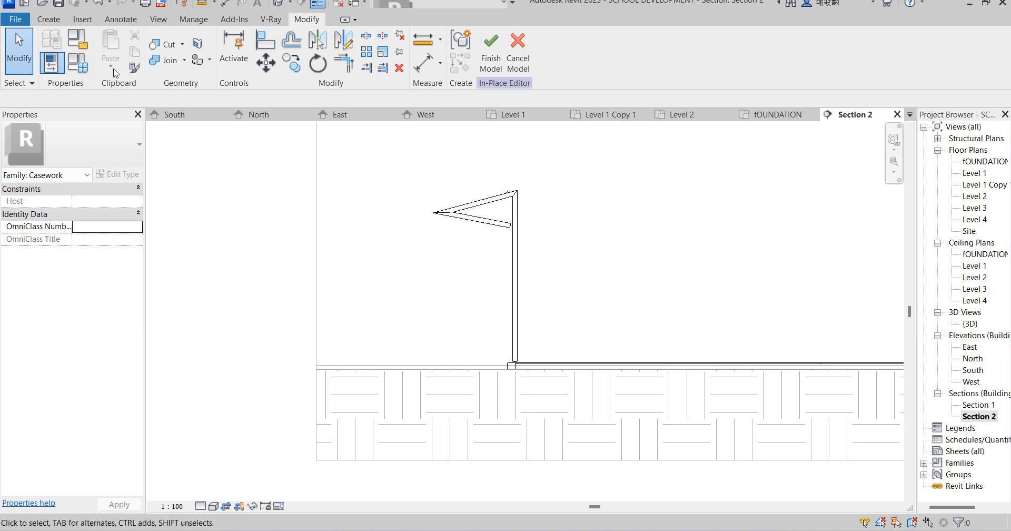
Step: Start an in-place extrusion in the Section 2 view, using Grid : 9 as its work plane
left_click(48, 19)
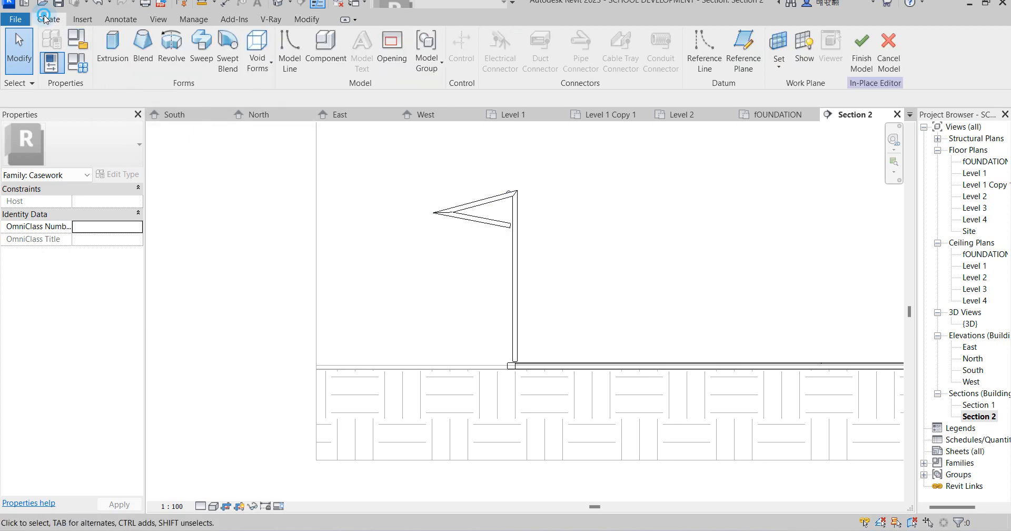
left_click(115, 62)
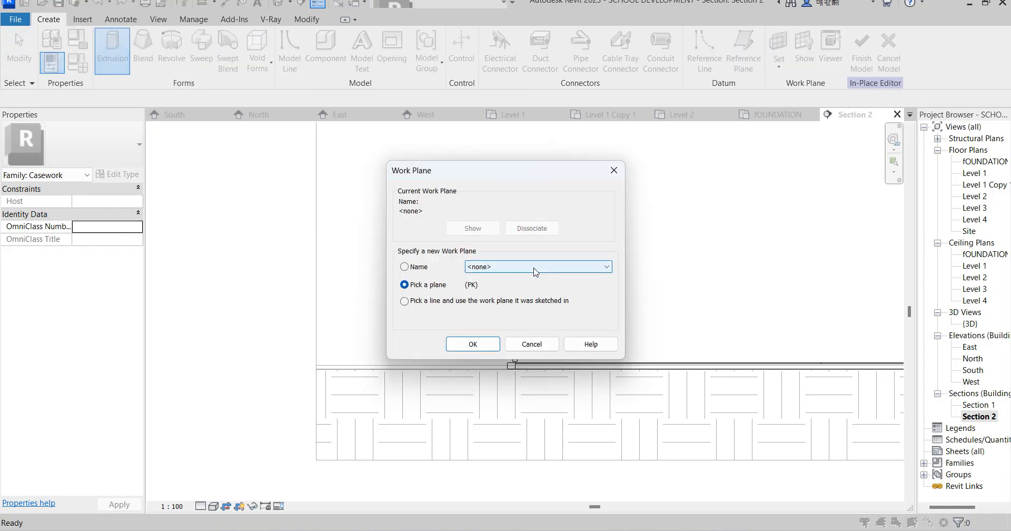
left_click(532, 267)
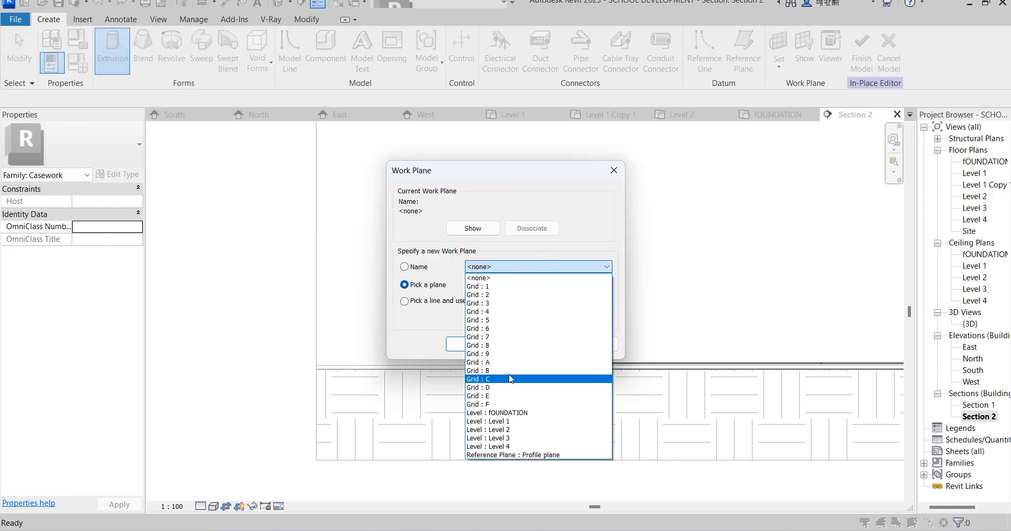
left_click(491, 353)
left_click(471, 346)
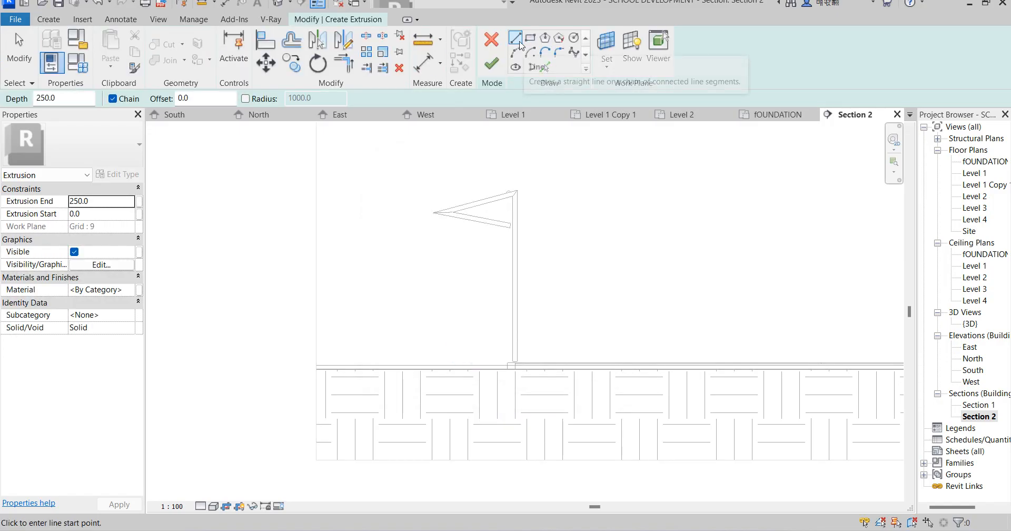
Step: Sketch the net profile's top edge from just above the post's top corner along the sloping arm to its rear tip
scroll(529, 199, "up", 4)
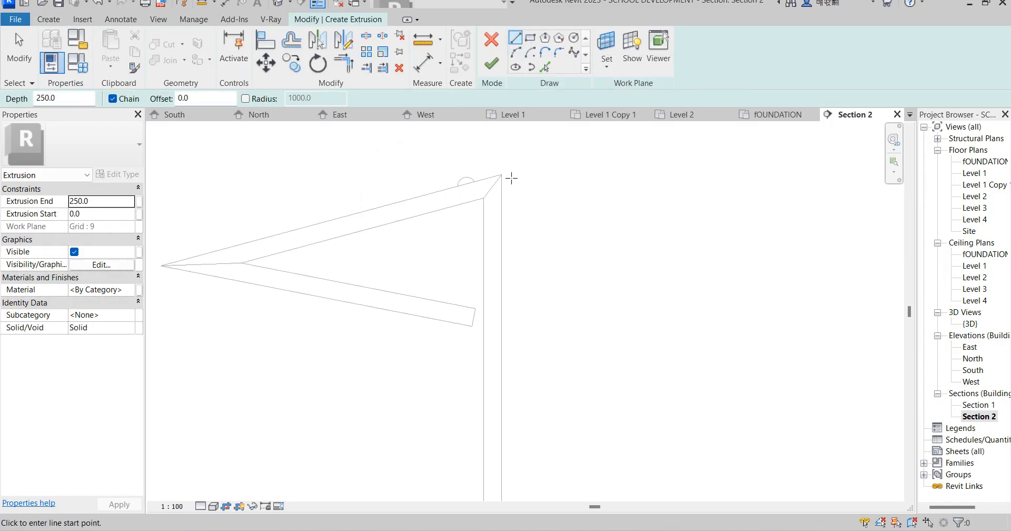
left_click(504, 176)
scroll(505, 174, "up", 2)
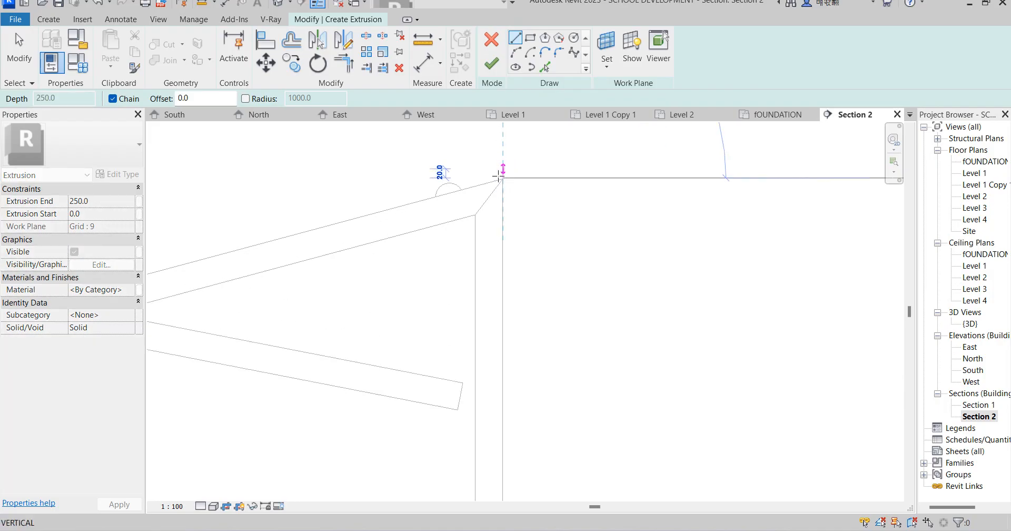
scroll(509, 177, "up", 2)
scroll(508, 177, "up", 2)
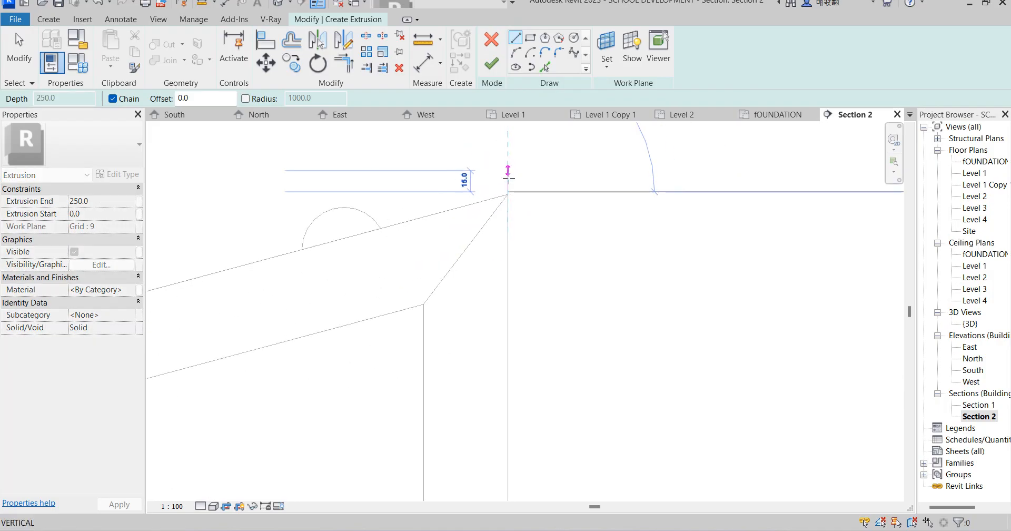
scroll(510, 188, "up", 2)
left_click(511, 195)
scroll(499, 170, "down", 2)
scroll(532, 175, "down", 4)
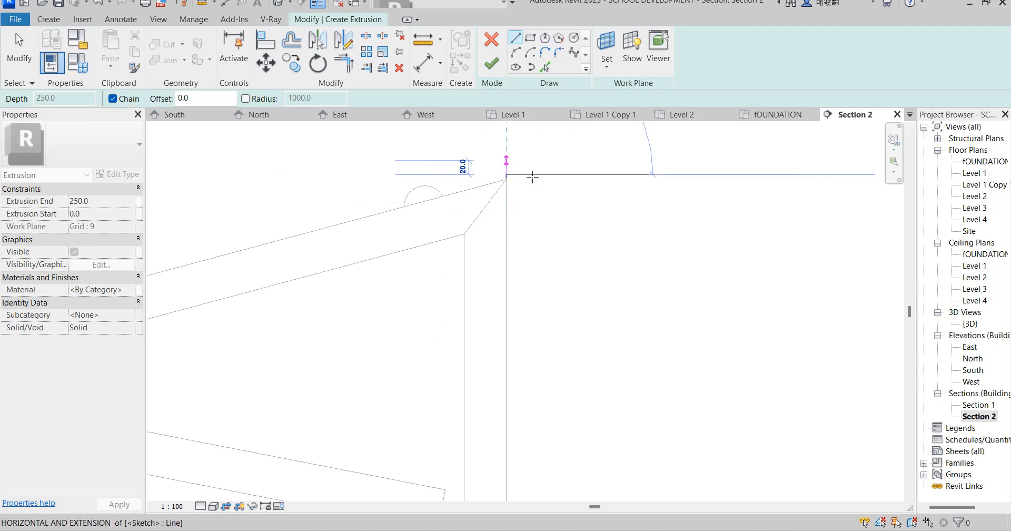
scroll(390, 227, "up", 2)
scroll(352, 226, "up", 4)
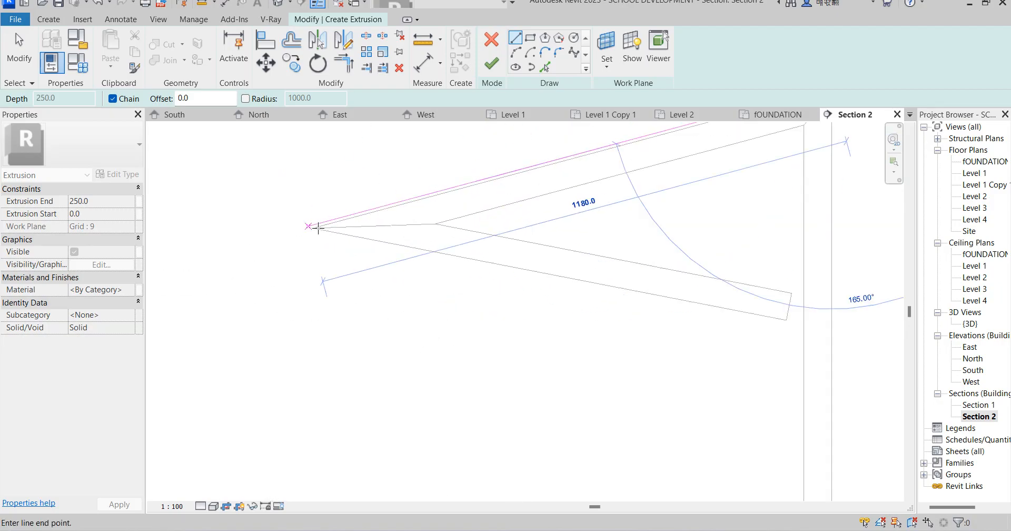
left_click(317, 229)
Step: Sketch the profile's slanted rear edge down to the ground, its base to the post and its vertical front edge up to the top line
scroll(318, 231, "down", 3)
scroll(322, 291, "down", 3)
scroll(323, 368, "up", 2)
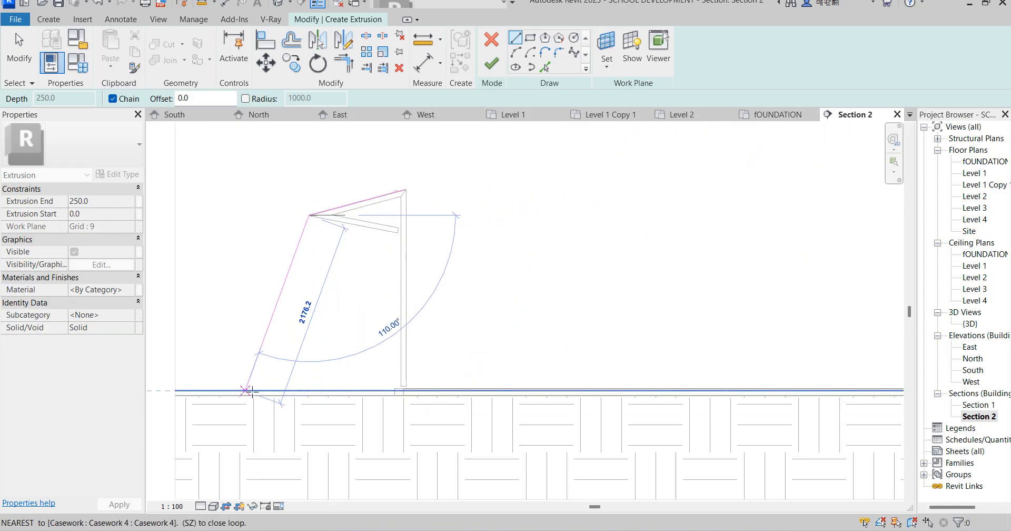
left_click(245, 391)
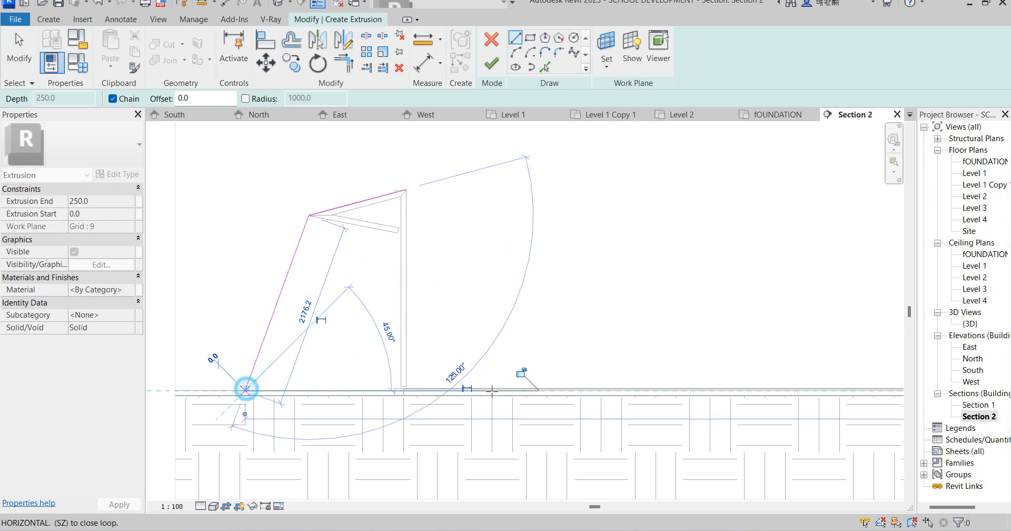
scroll(408, 395, "up", 2)
left_click(403, 391)
scroll(403, 390, "down", 3)
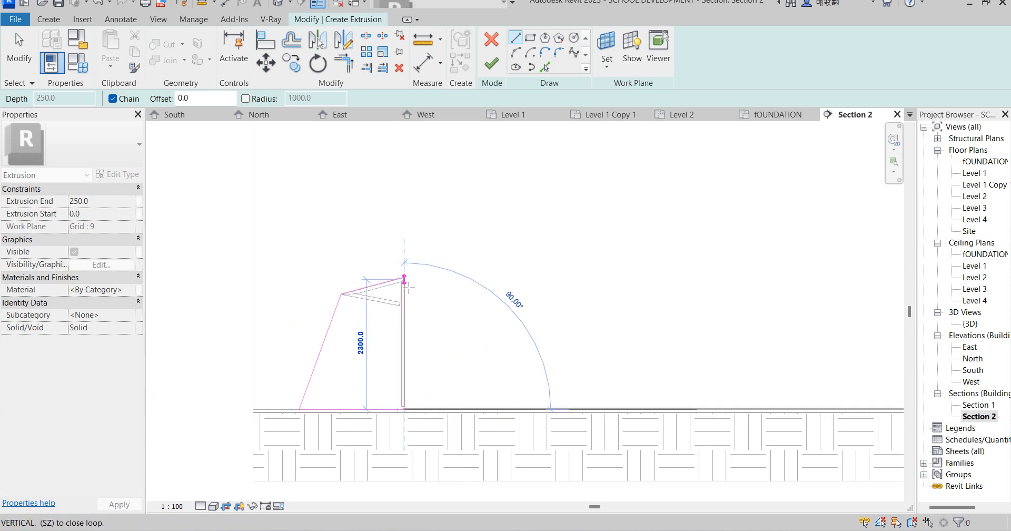
scroll(410, 284, "up", 5)
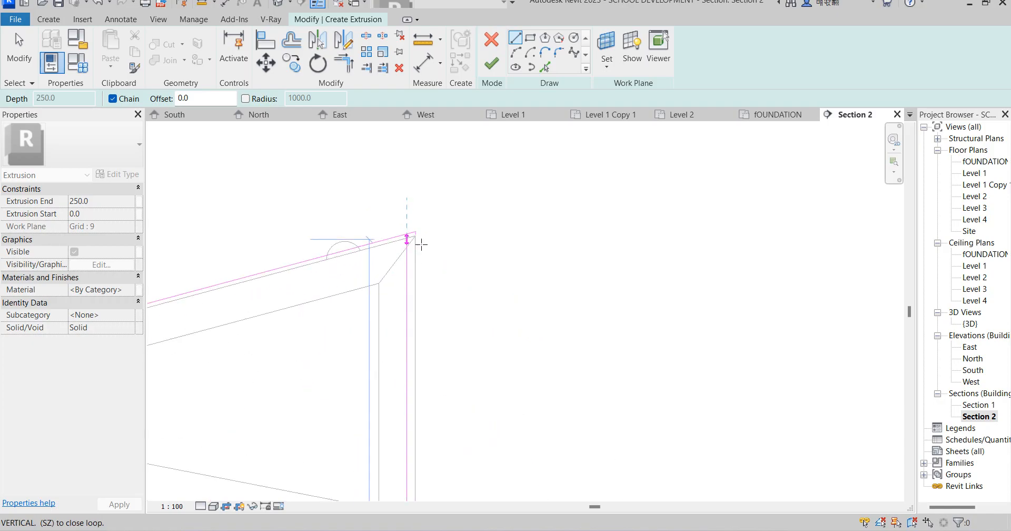
scroll(405, 235, "up", 3)
left_click(403, 231)
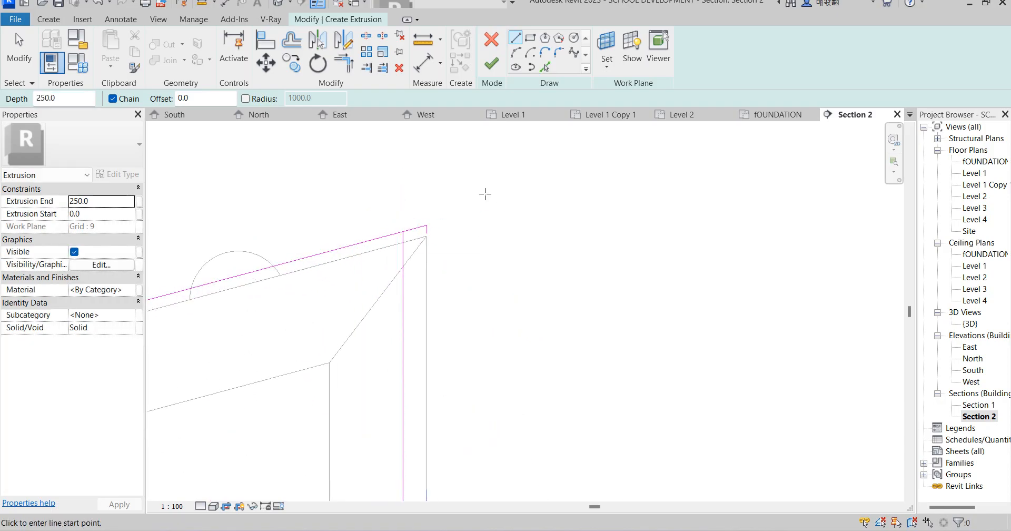
Step: Trim the profile's sloping top edge and vertical front edge to a clean corner
right_click(485, 195)
left_click(512, 191)
right_click(482, 190)
left_click(522, 192)
left_click_drag(411, 200, 475, 278)
left_click(477, 279)
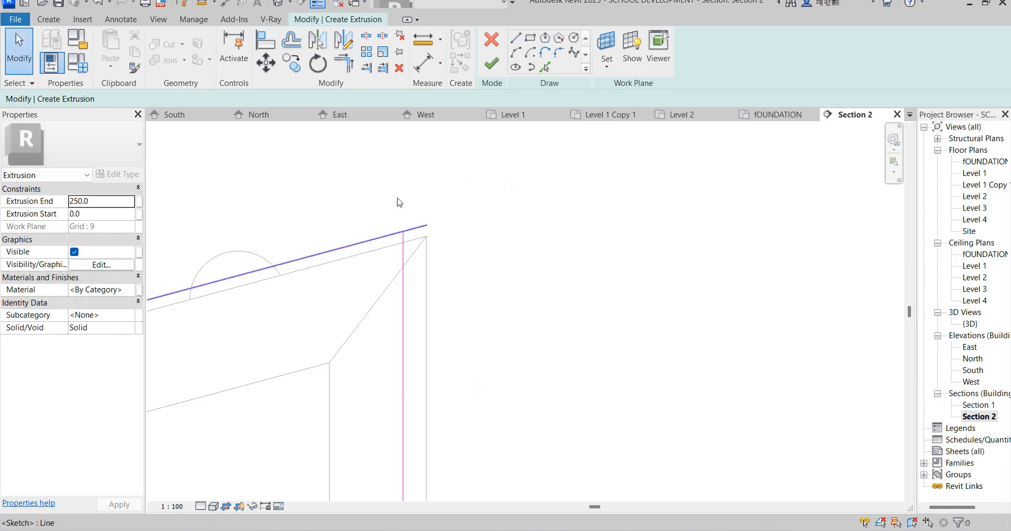
left_click(345, 64)
left_click(398, 243)
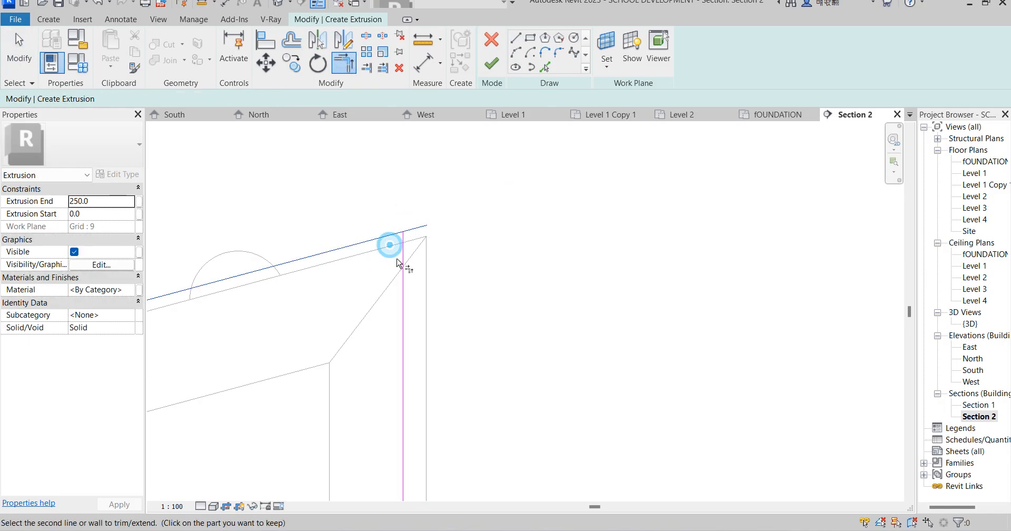
left_click(388, 243)
left_click(403, 261)
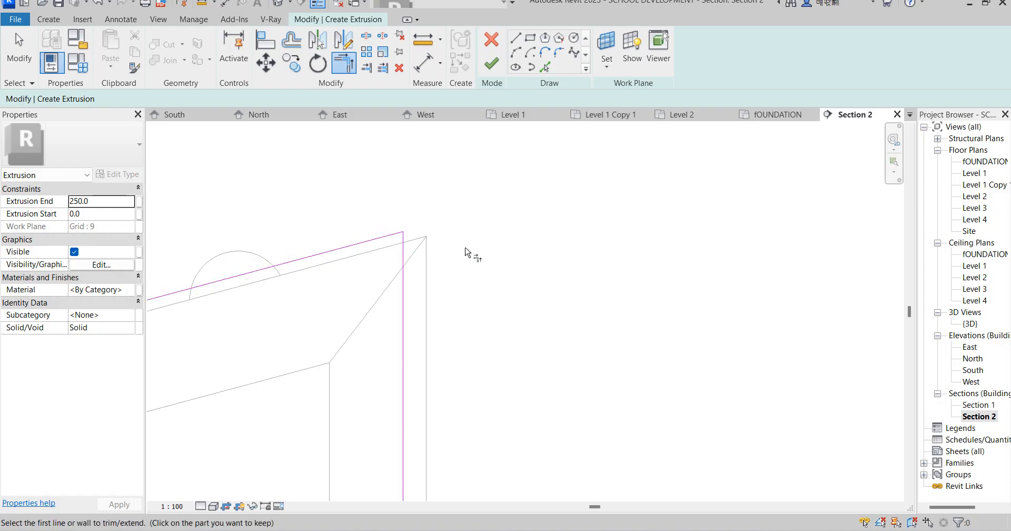
right_click(468, 255)
left_click(564, 256)
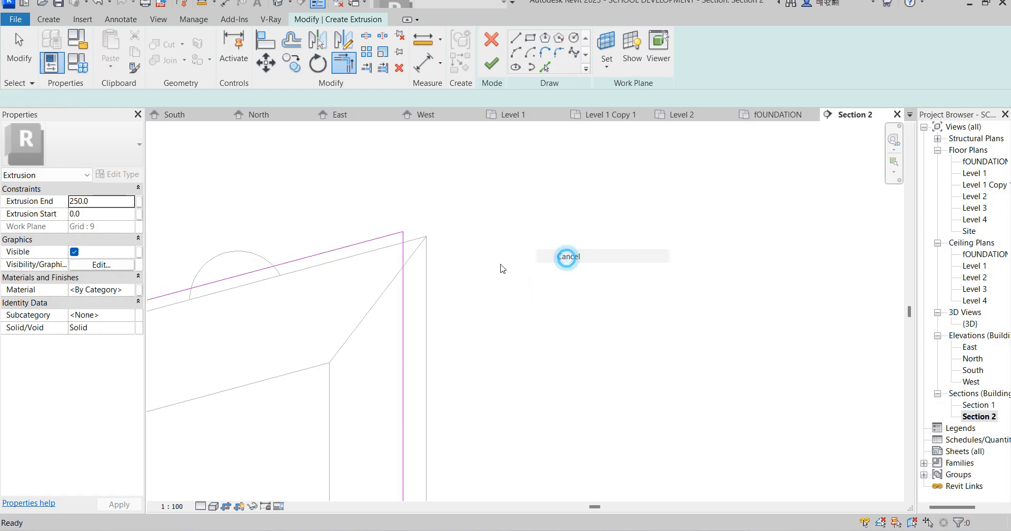
Step: Nudge the profile's vertical front edge to the outer face of the post and finish the extrusion sketch
left_click(409, 296)
key("Right")
key("Right")
key("Right")
key("Right")
key("Right")
key("Right")
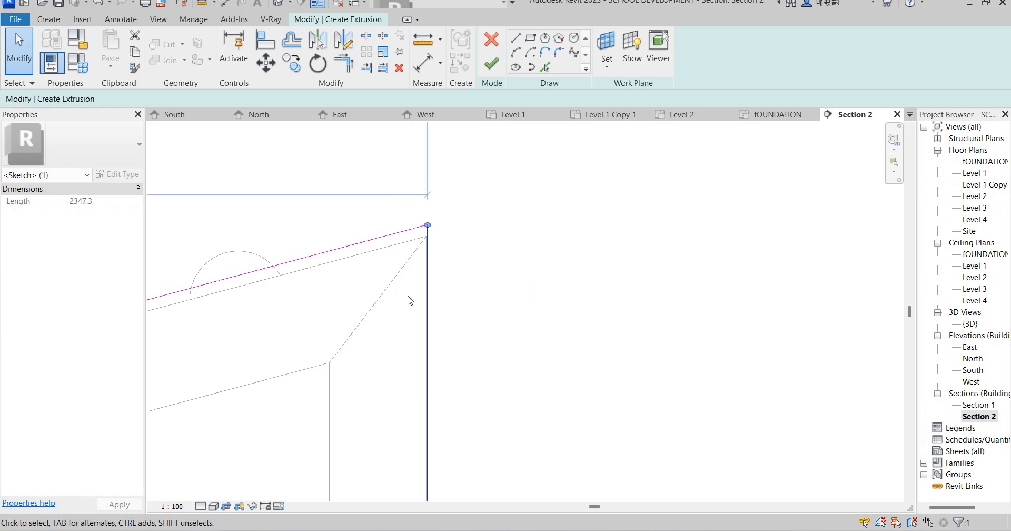
key("Left")
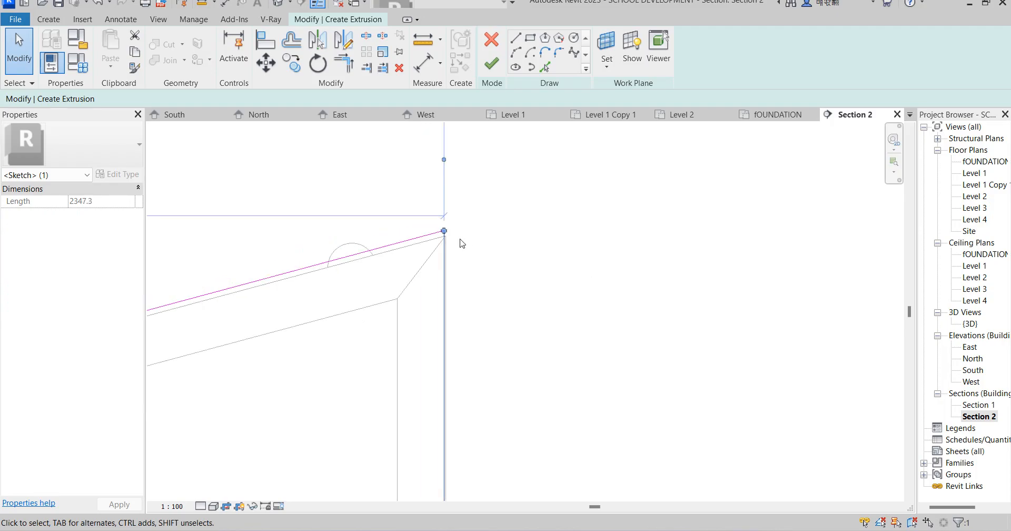
left_click(492, 64)
Step: In the 3D view, stretch the net extrusion's start face to the near goal post, at about -1603.5 mm
double_click(970, 323)
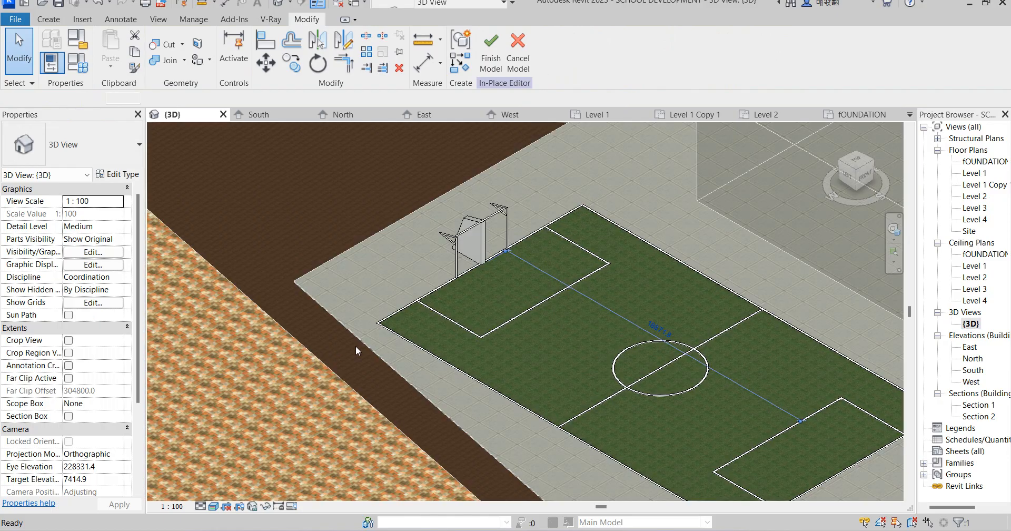
left_click(478, 235)
scroll(499, 224, "up", 4)
left_click_drag(415, 258, 349, 320)
scroll(355, 337, "up", 5)
left_click_drag(313, 270, 327, 275)
scroll(545, 244, "down", 5)
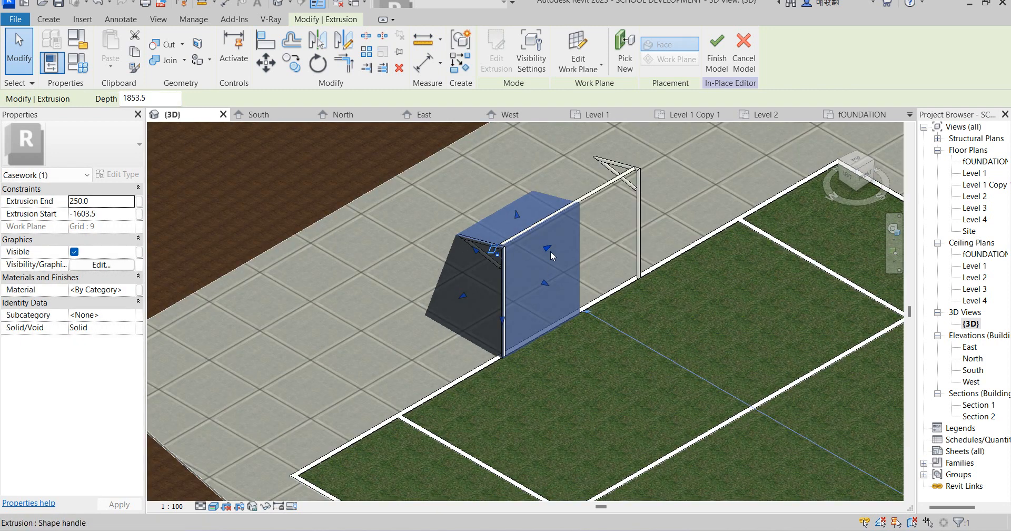
Step: Pull the net extrusion's end face back toward the near post, to an extrusion end of about -1530 mm
left_click_drag(546, 246, 472, 287)
scroll(494, 279, "up", 5)
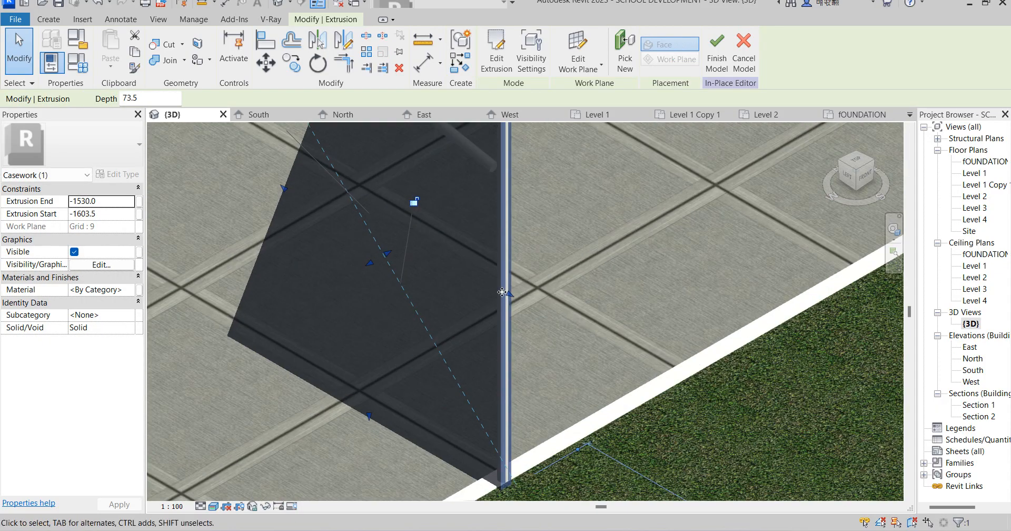
scroll(521, 320, "down", 5)
Step: Stretch the net extrusion's end face across to the far goal post, to an extrusion end of about 1670 mm
scroll(469, 289, "up", 6)
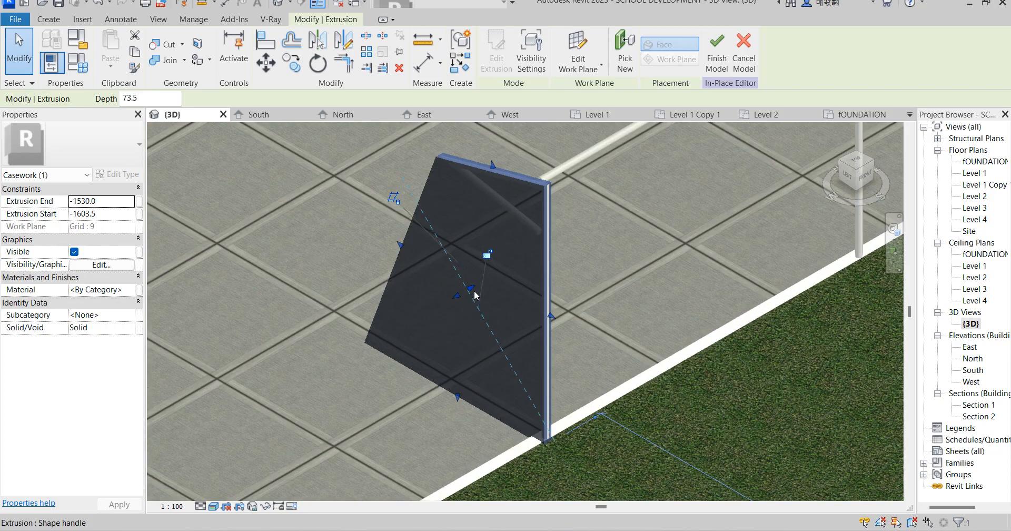
left_click_drag(469, 295, 592, 228)
scroll(509, 303, "down", 5)
scroll(510, 303, "down", 3)
left_click_drag(547, 263, 639, 219)
scroll(663, 165, "up", 6)
scroll(708, 298, "down", 4)
left_click(687, 256)
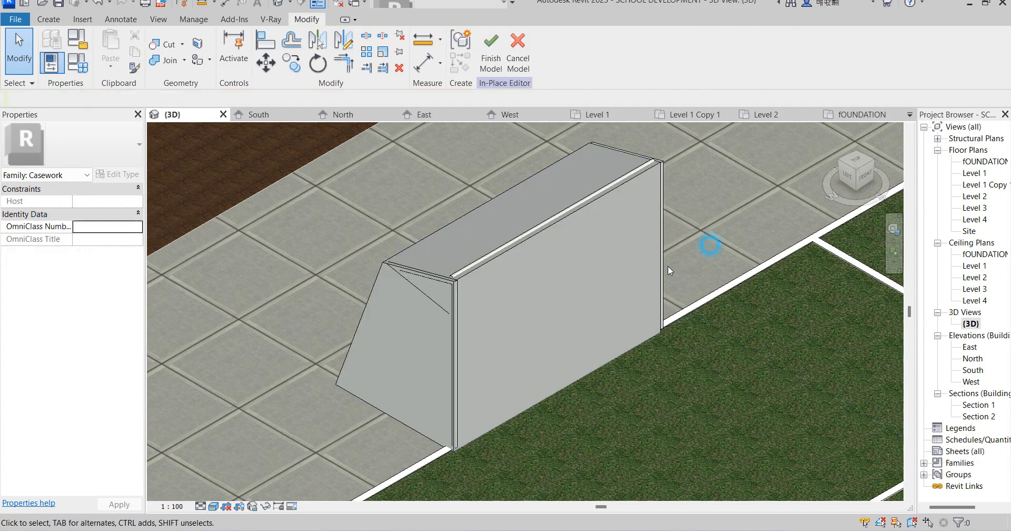
scroll(622, 332, "down", 4)
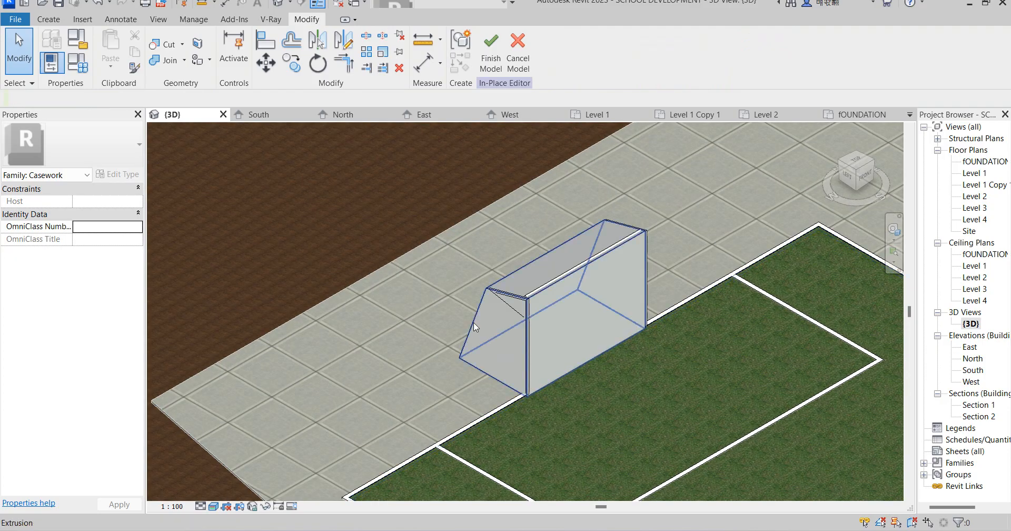
left_click(473, 321)
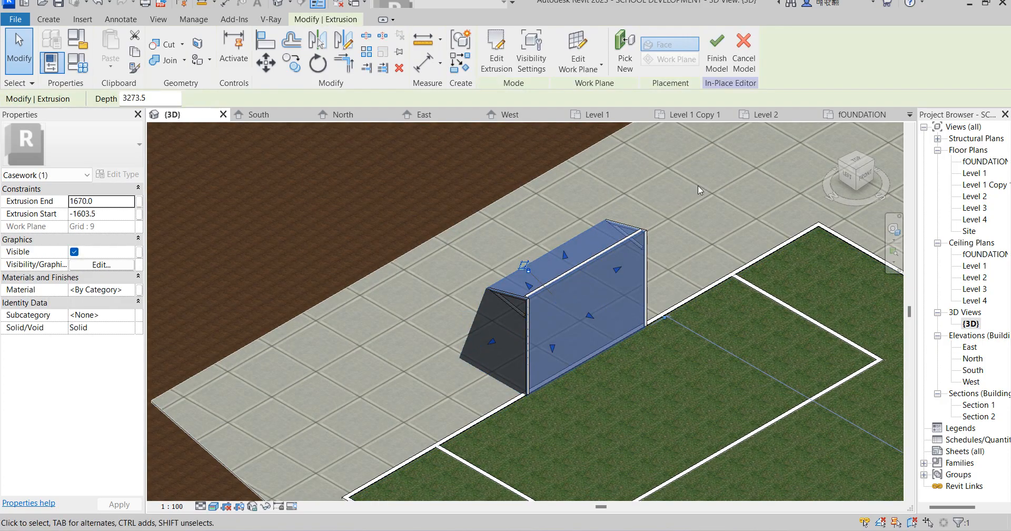
left_click(289, 174)
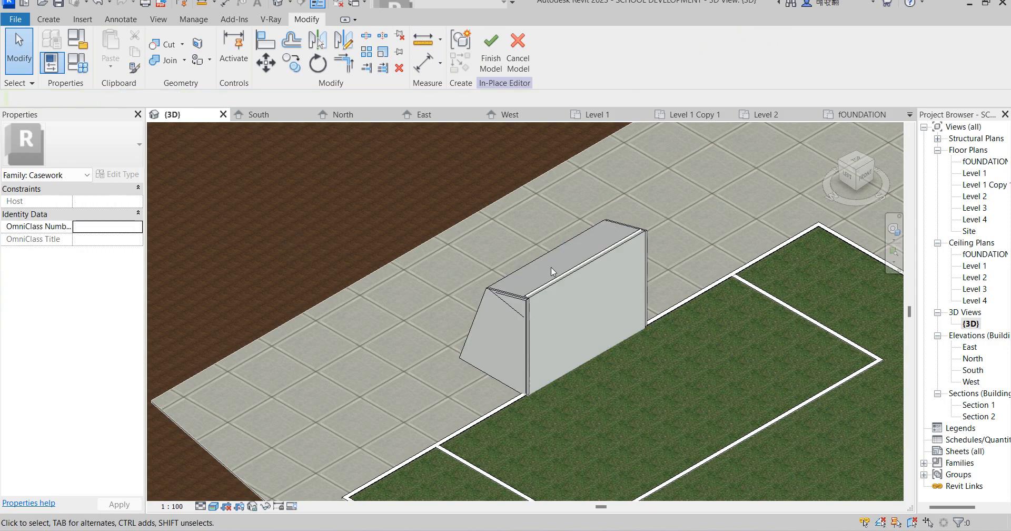
Step: In the Level 1 Copy 1 plan, adjust the net extrusion's sides to the posts, with its end about 1731.2 mm and start about -1597.6 mm
scroll(477, 283, "up", 3)
left_click(473, 284)
scroll(483, 353, "up", 1)
scroll(497, 279, "down", 2)
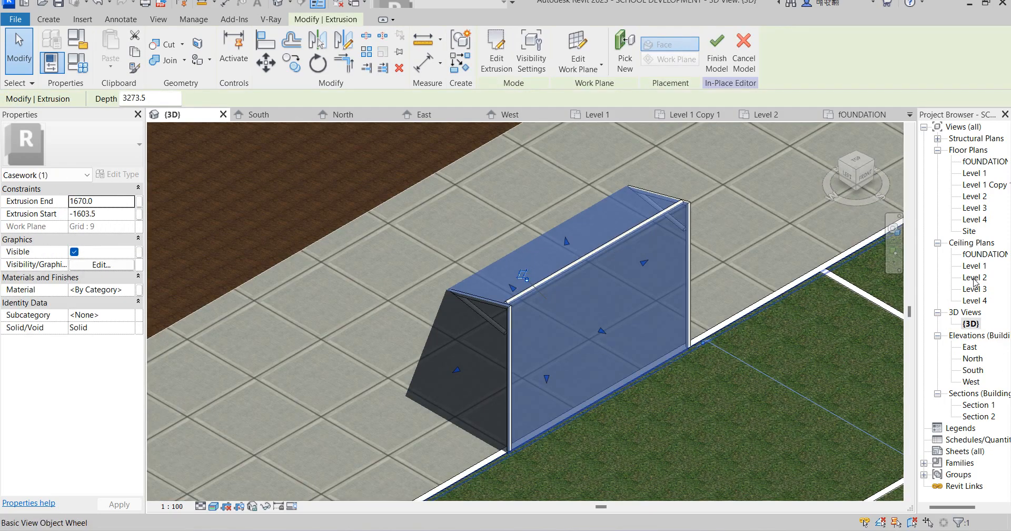
double_click(975, 173)
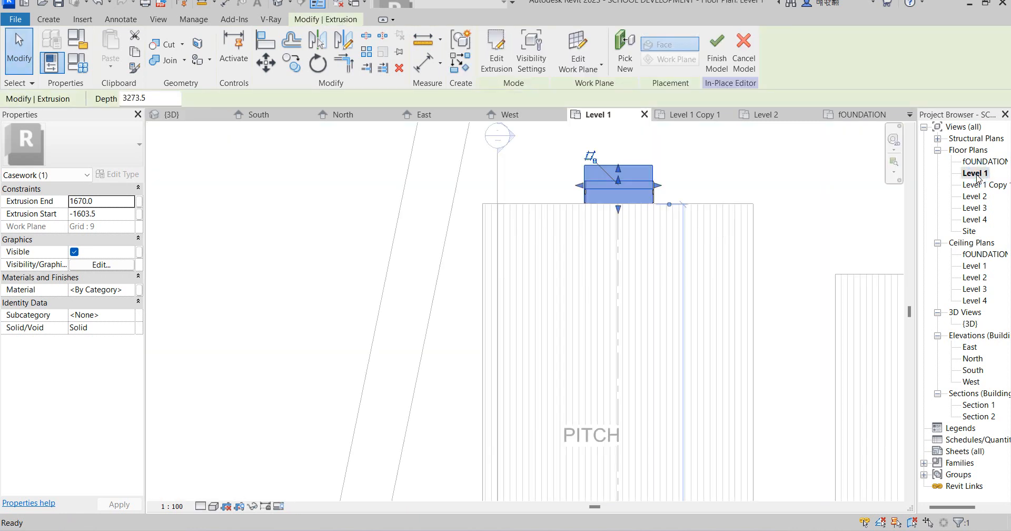
double_click(983, 185)
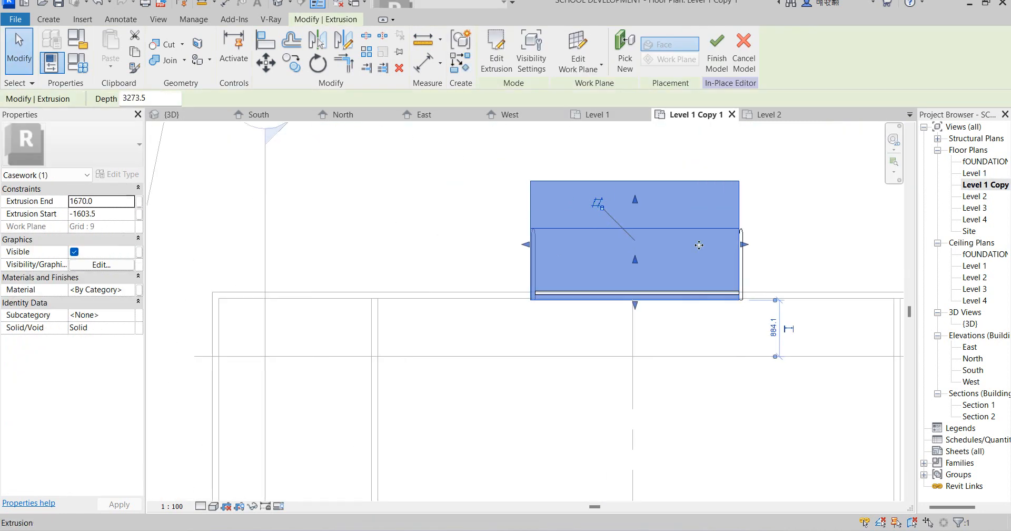
scroll(706, 240, "up", 3)
left_click_drag(748, 240, 753, 248)
left_click_drag(320, 242, 329, 249)
scroll(634, 369, "down", 2)
left_click(785, 307)
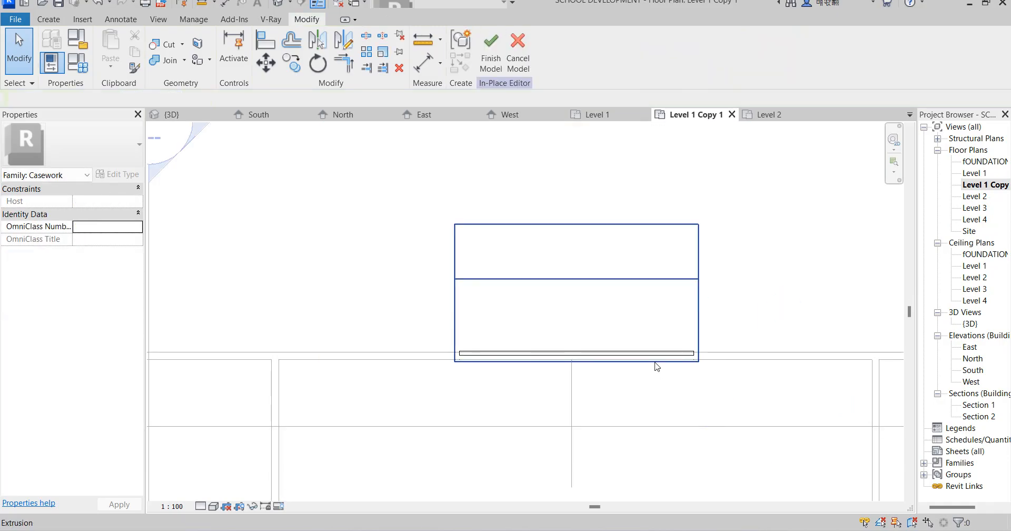
left_click(655, 361)
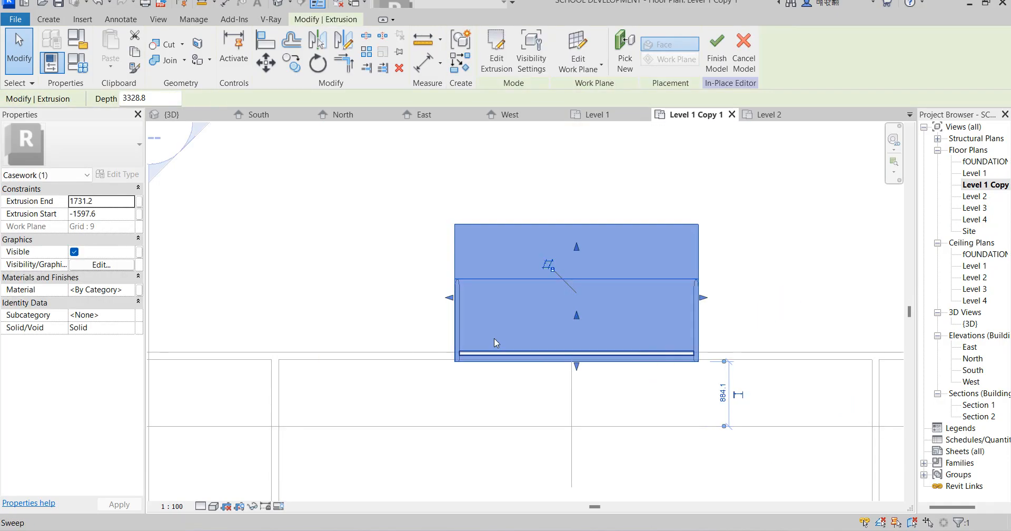
left_click(361, 278)
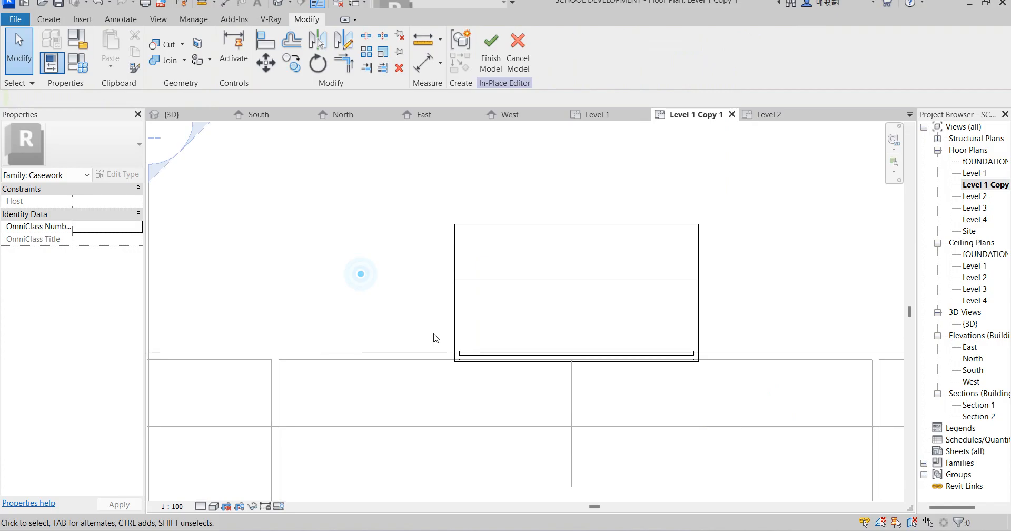
left_click(501, 356)
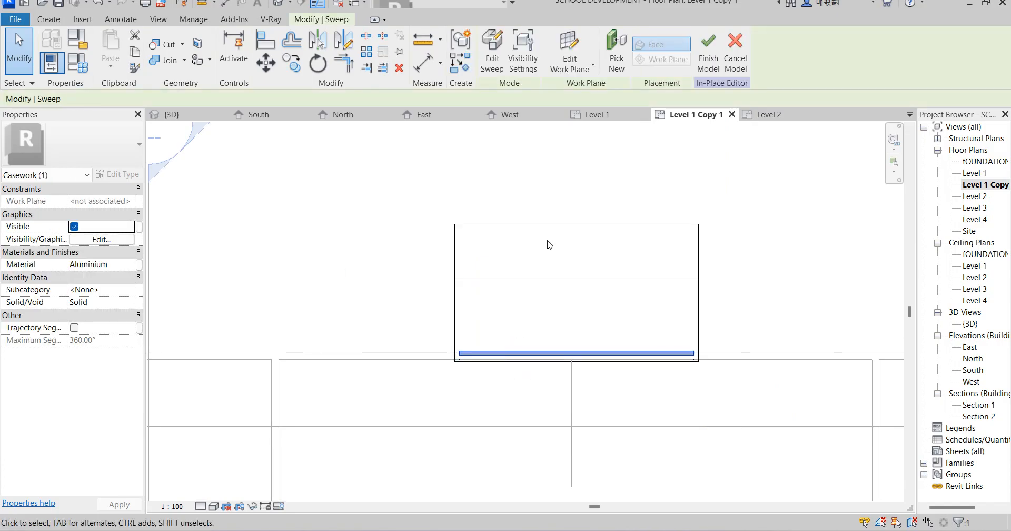
left_click(372, 272)
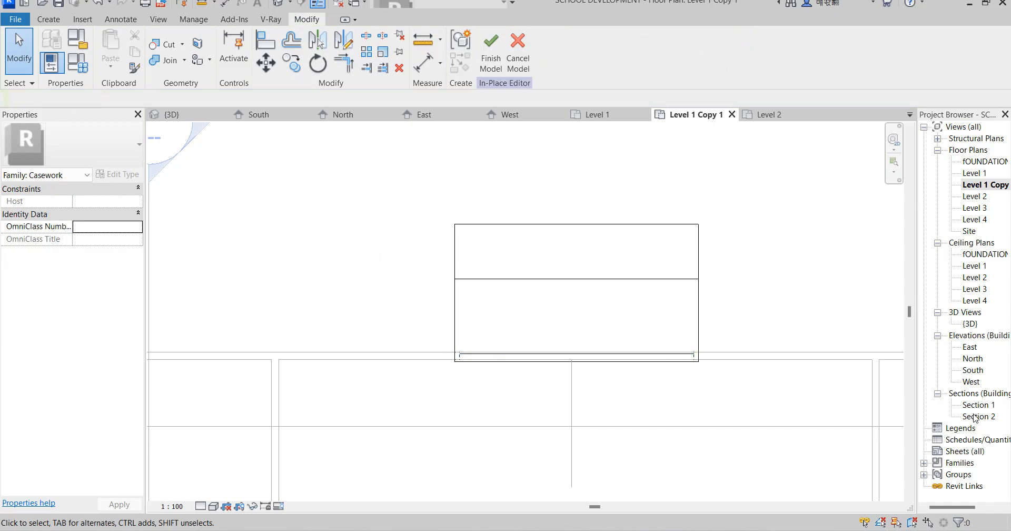
Step: In Section 2, start a void extrusion on the Grid : 9 work plane
double_click(983, 416)
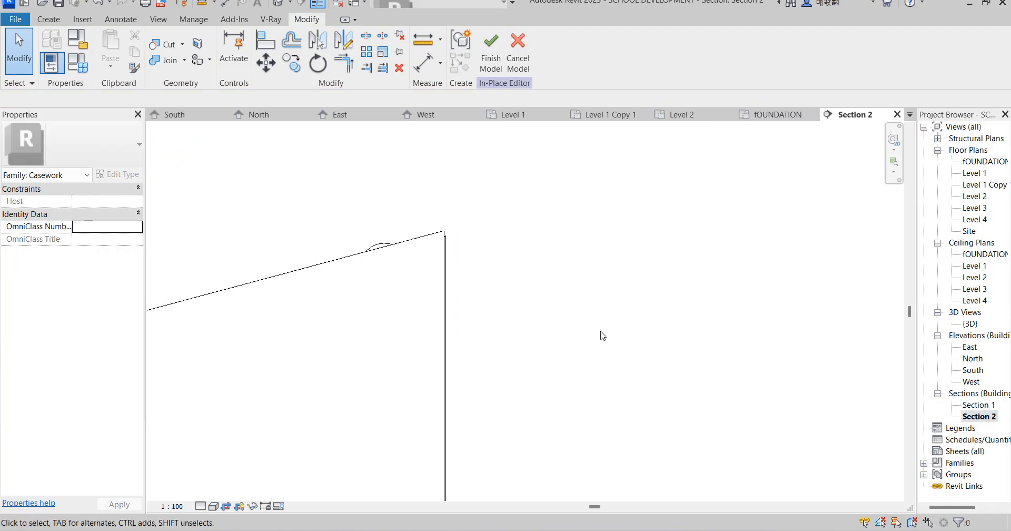
scroll(610, 326, "down", 2)
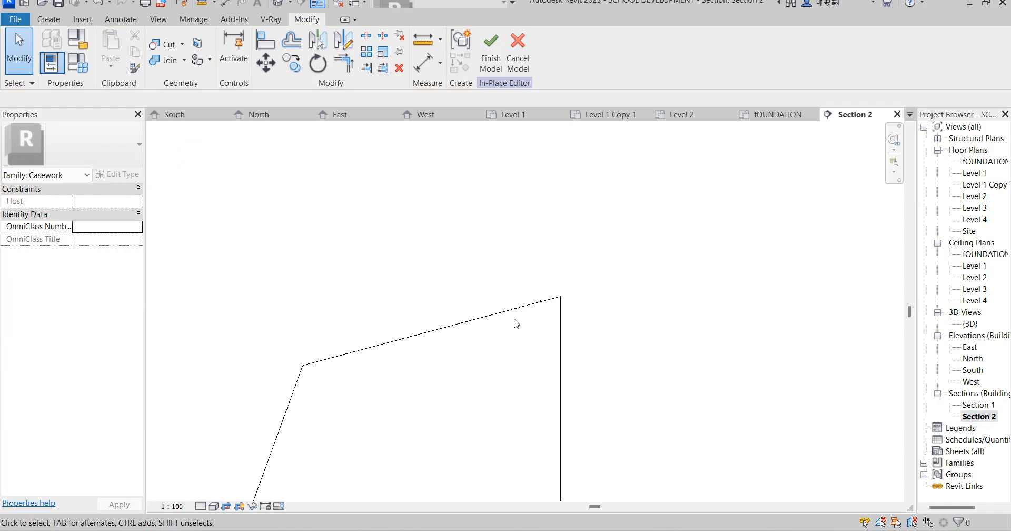
left_click(47, 20)
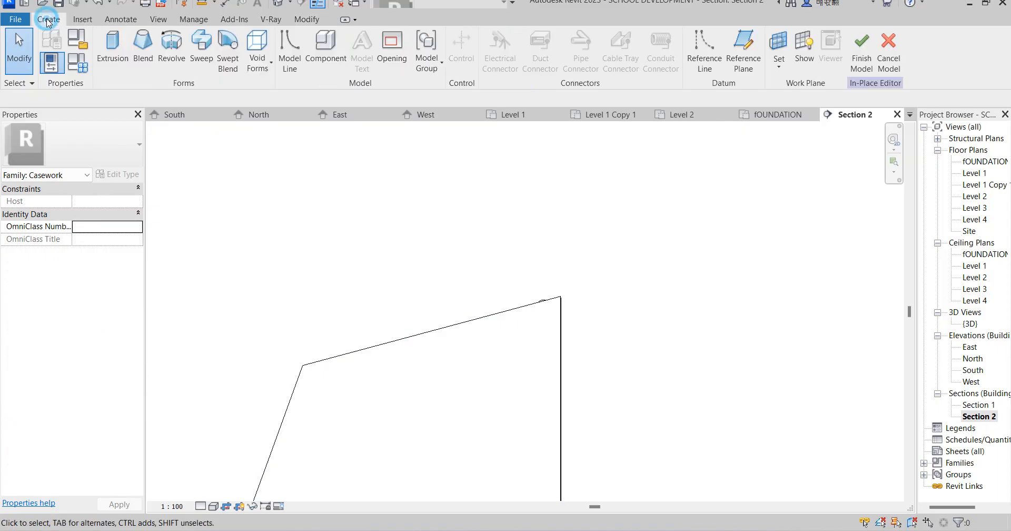
left_click(269, 72)
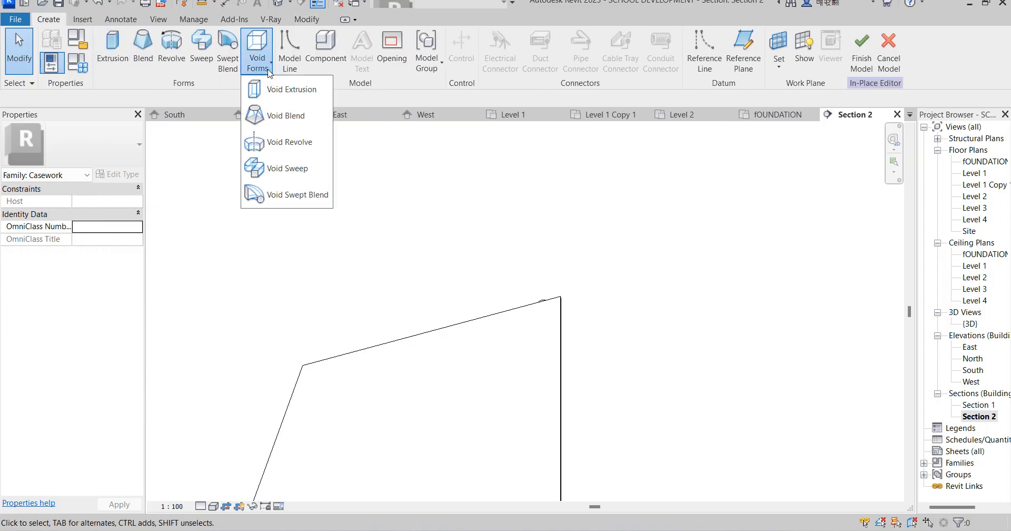
left_click(291, 90)
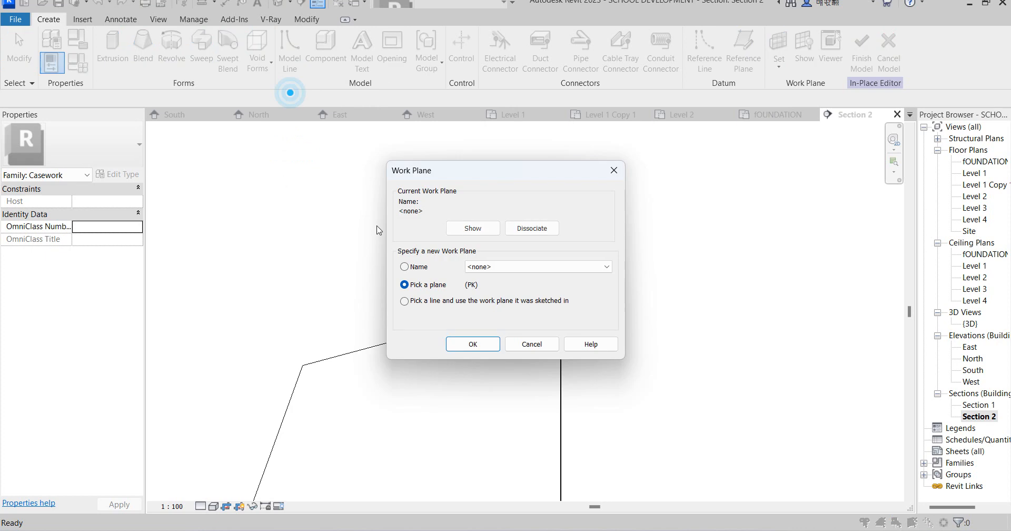
left_click(539, 267)
left_click(489, 353)
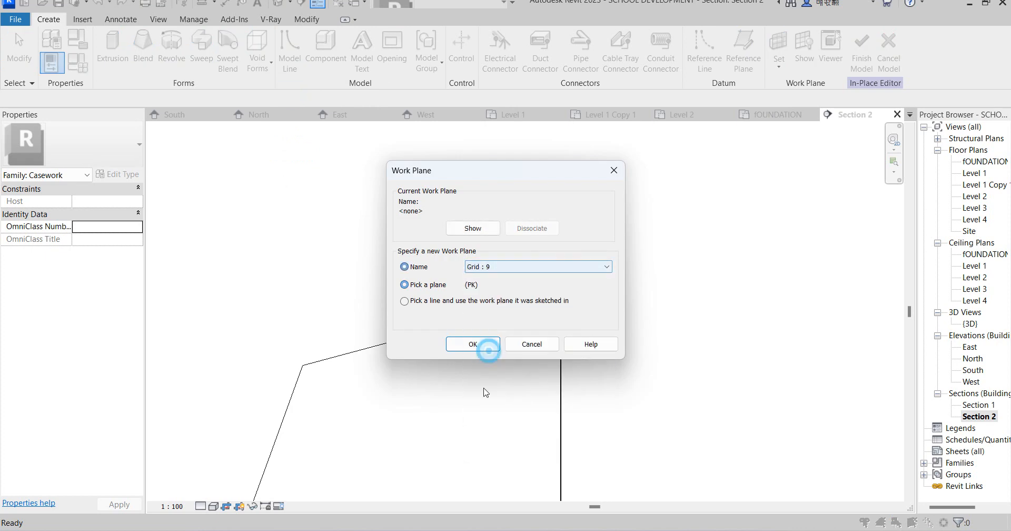
left_click(479, 345)
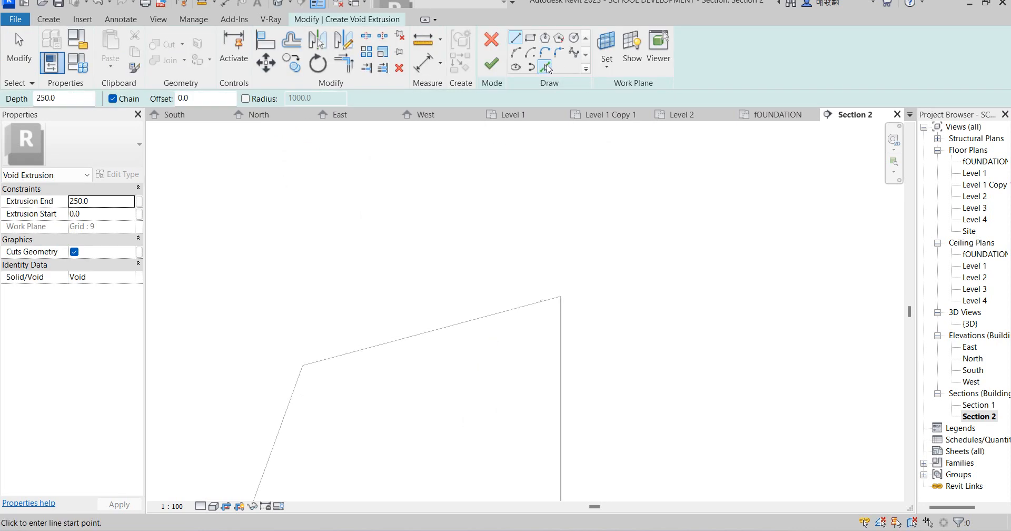
Step: Sketch the void's profile by picking the net's four outline edges with an inward offset of 5 mm
left_click(545, 69)
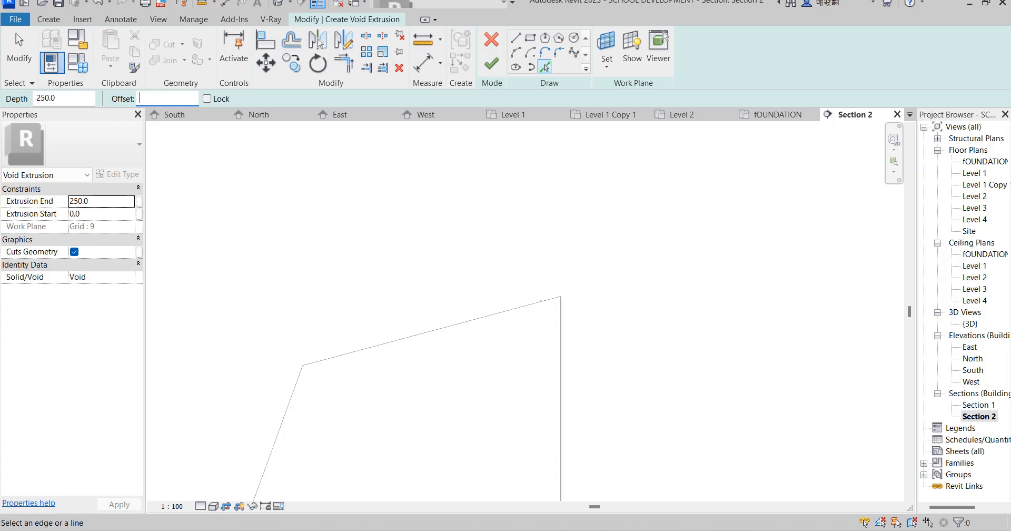
left_click(431, 339)
scroll(280, 418, "up", 3)
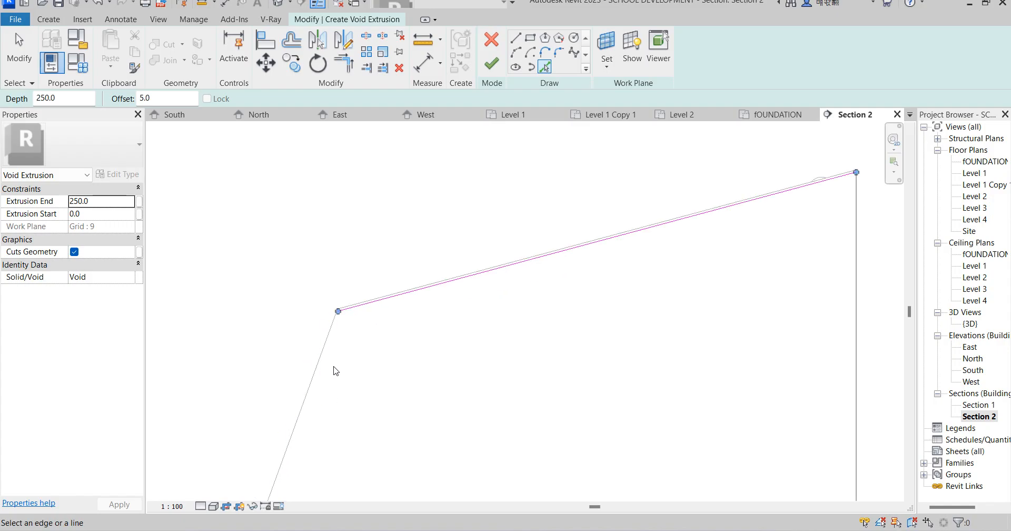
left_click(321, 363)
scroll(403, 295, "down", 8)
scroll(413, 437, "up", 3)
scroll(346, 399, "up", 3)
left_click(344, 390)
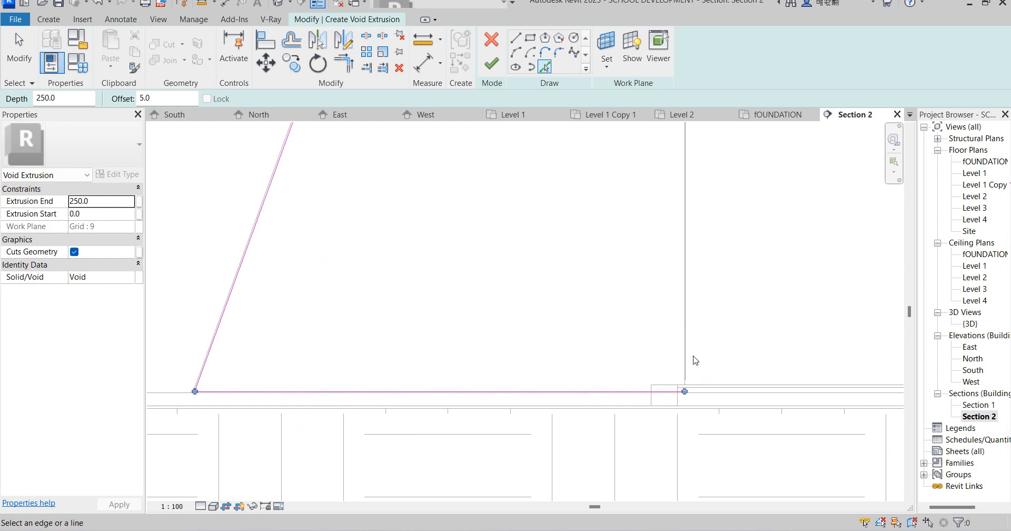
left_click(683, 354)
scroll(519, 363, "down", 3)
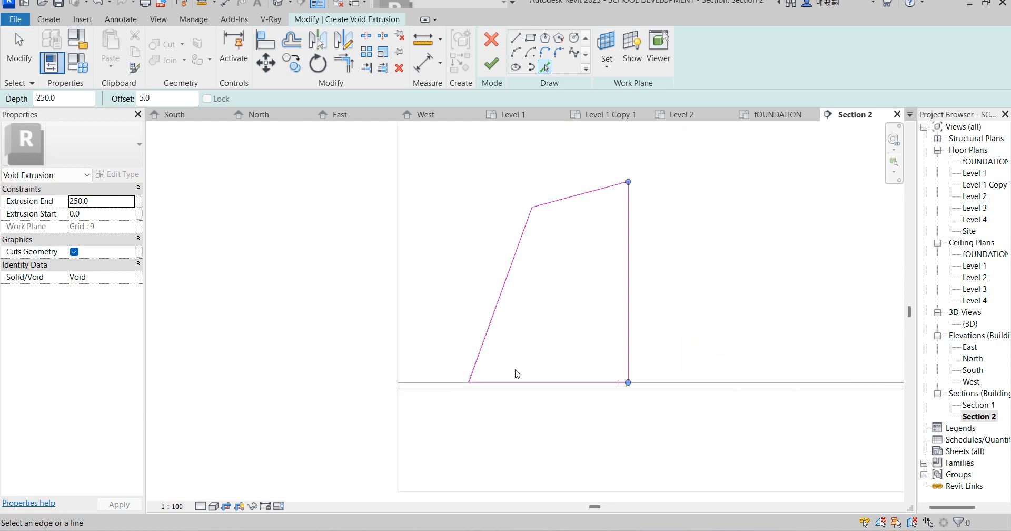
Step: Trim the void profile's lines to meet at the corners, and finish the void extrusion in the 3D view
left_click(343, 62)
scroll(635, 190, "up", 5)
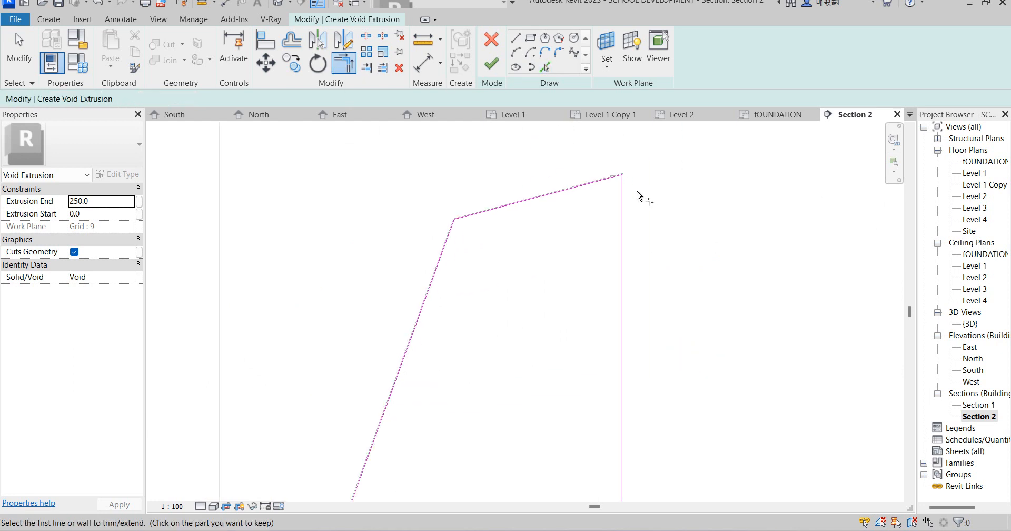
scroll(616, 175, "up", 3)
scroll(612, 179, "down", 7)
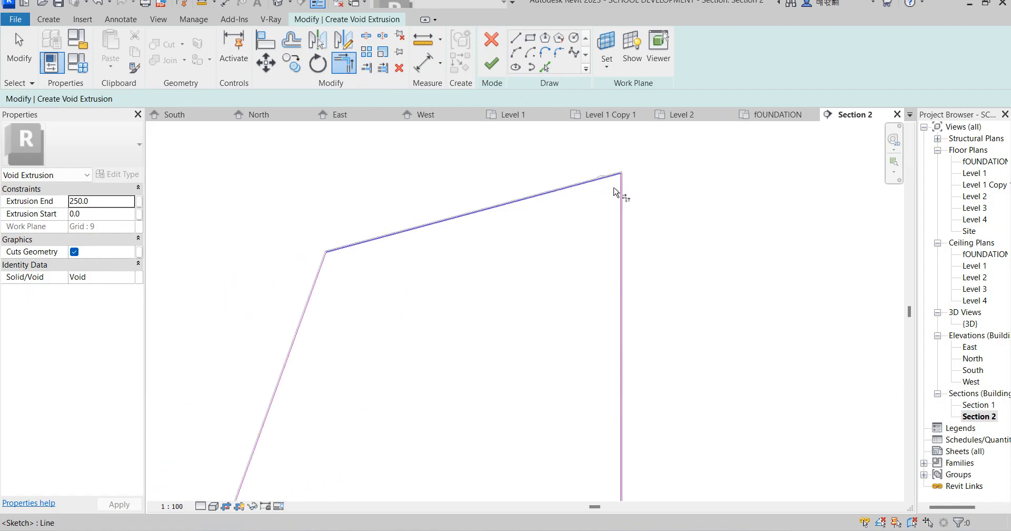
scroll(511, 410, "up", 3)
scroll(510, 412, "up", 3)
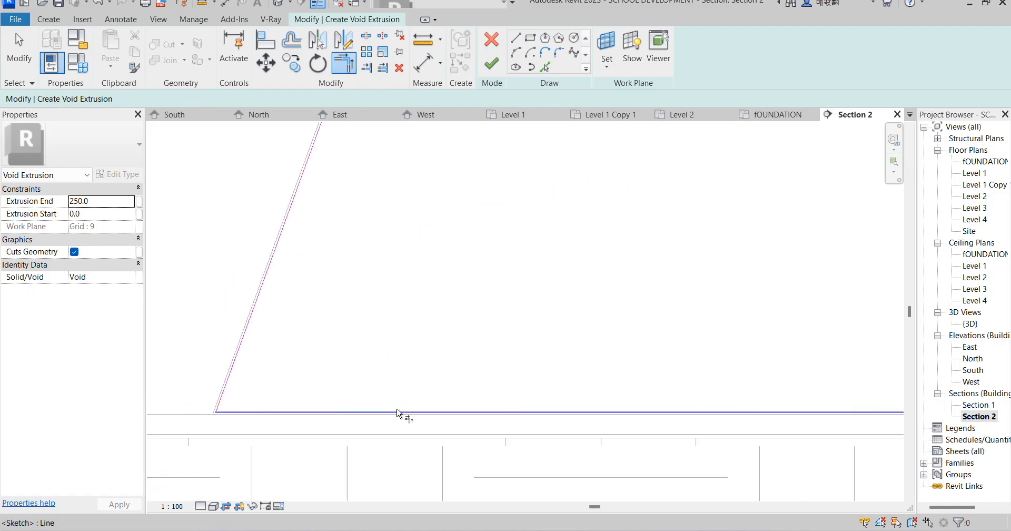
scroll(400, 415, "down", 3)
scroll(685, 418, "up", 3)
scroll(684, 415, "down", 3)
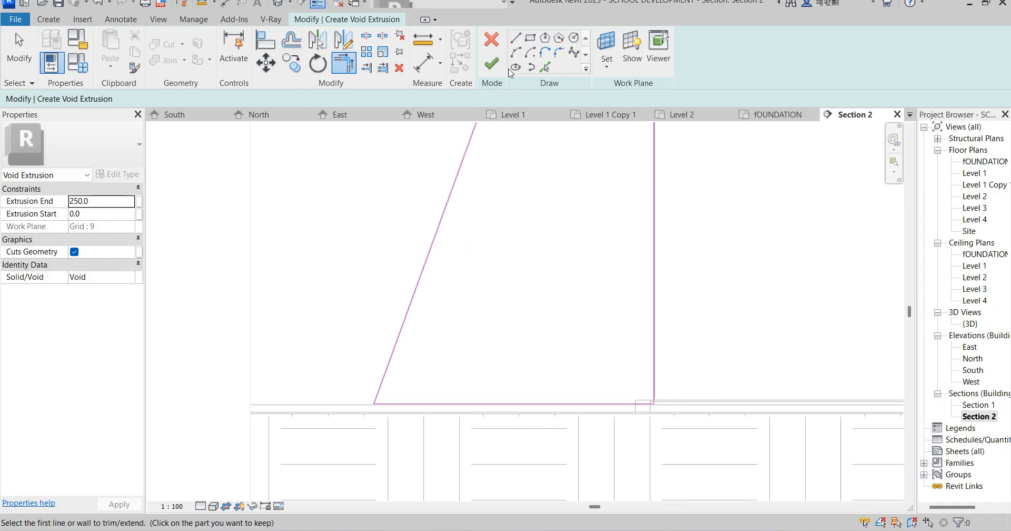
double_click(970, 324)
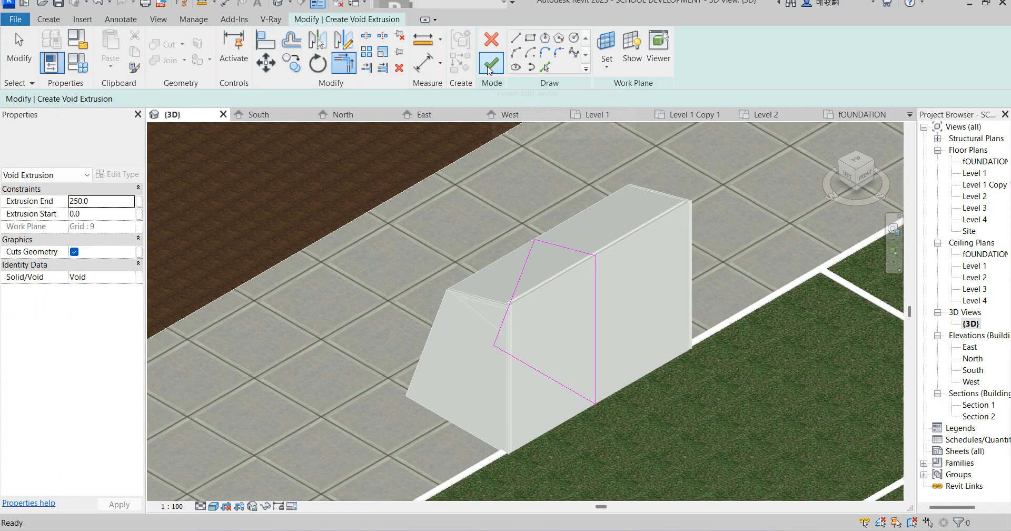
left_click(488, 66)
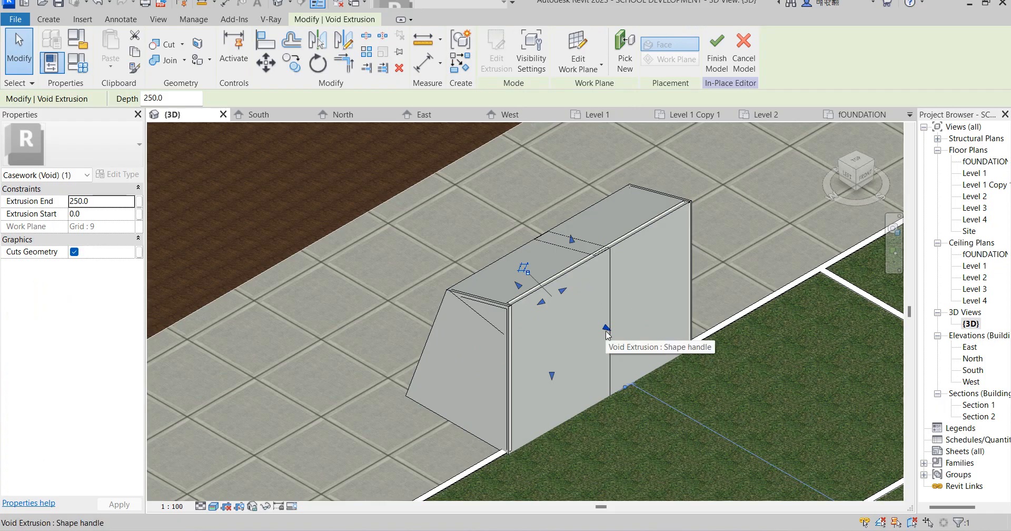
Step: Stretch the void's front out past the goal mouth and its start face toward the near post, to about -1258.7 mm
scroll(608, 324, "up", 3)
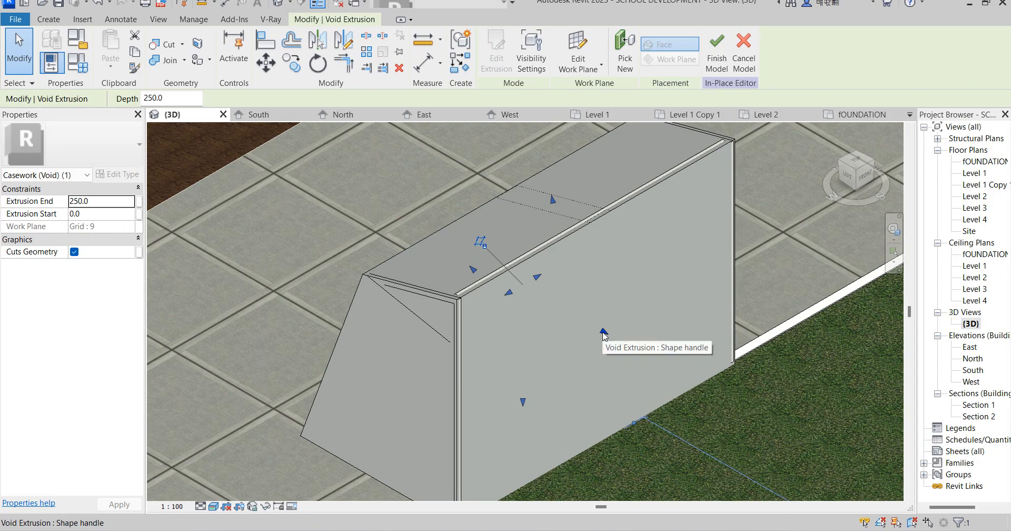
left_click_drag(605, 336, 645, 405)
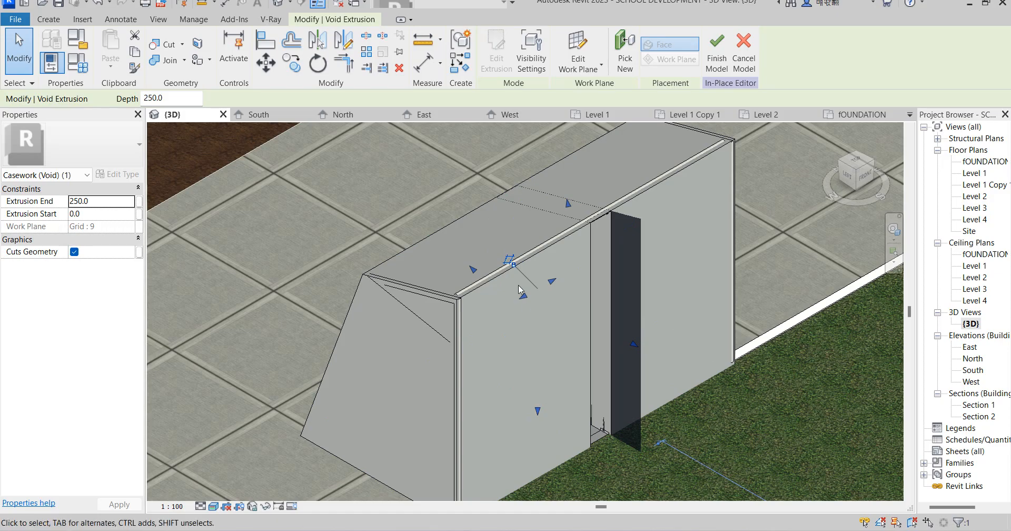
left_click_drag(519, 296, 485, 363)
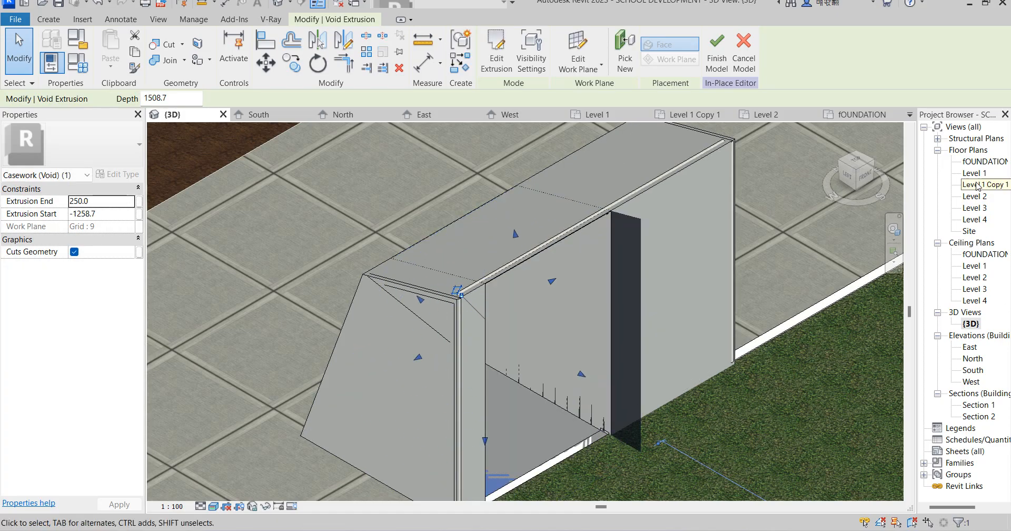
Step: In the Level 1 Copy 1 plan, stretch the void's start face to just inside the net's near side, at about -1573.5 mm
double_click(976, 185)
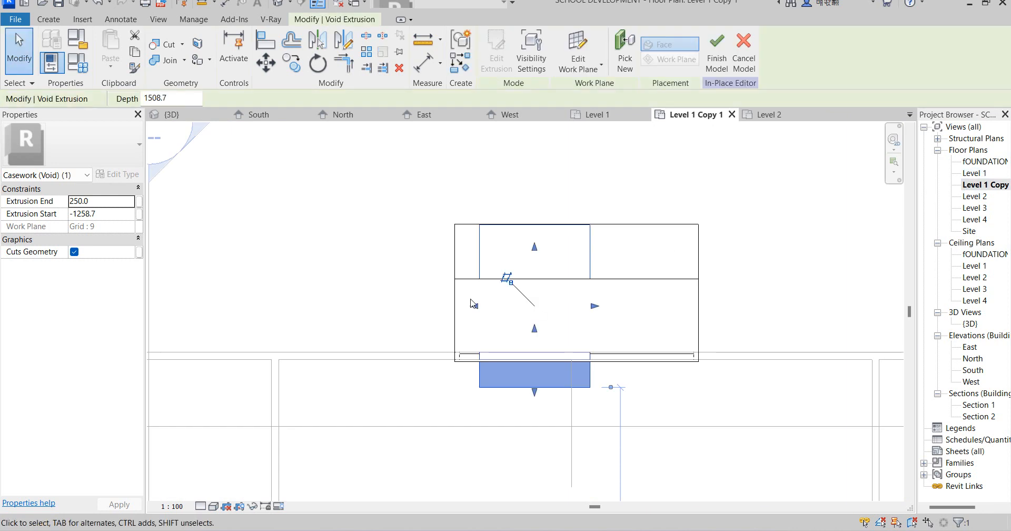
scroll(466, 315, "up", 2)
left_click_drag(474, 314, 435, 350)
scroll(447, 296, "up", 2)
scroll(435, 349, "down", 4)
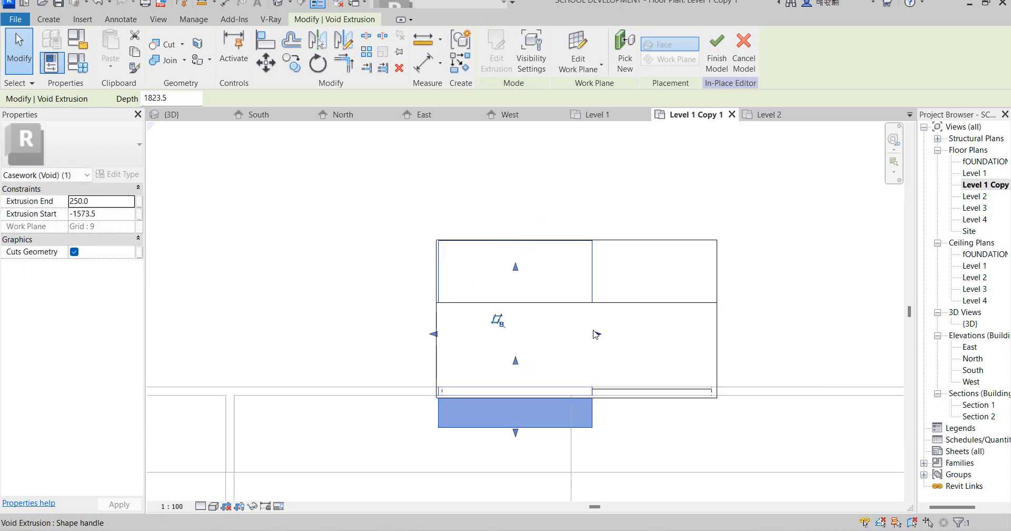
Step: Stretch the void's end face to just inside the net's far side, to an extrusion end of about 1700.6 mm
left_click_drag(597, 336, 716, 334)
scroll(712, 362, "up", 3)
scroll(712, 361, "up", 2)
left_click(773, 330)
scroll(803, 348, "down", 4)
Step: In the 3D view, examine the hollowed net volume and how it fits against the posts and crossbar
double_click(969, 323)
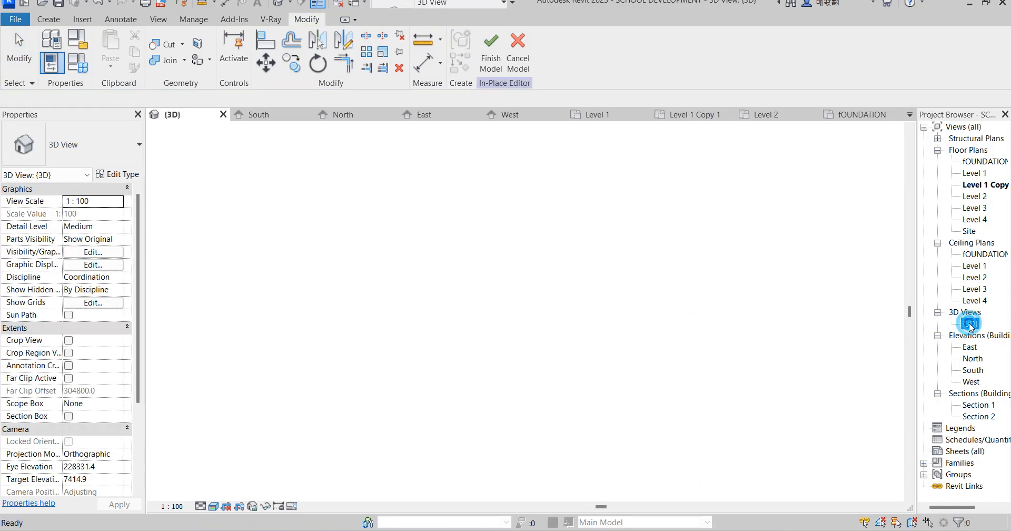
scroll(618, 365, "down", 5)
scroll(515, 224, "up", 5)
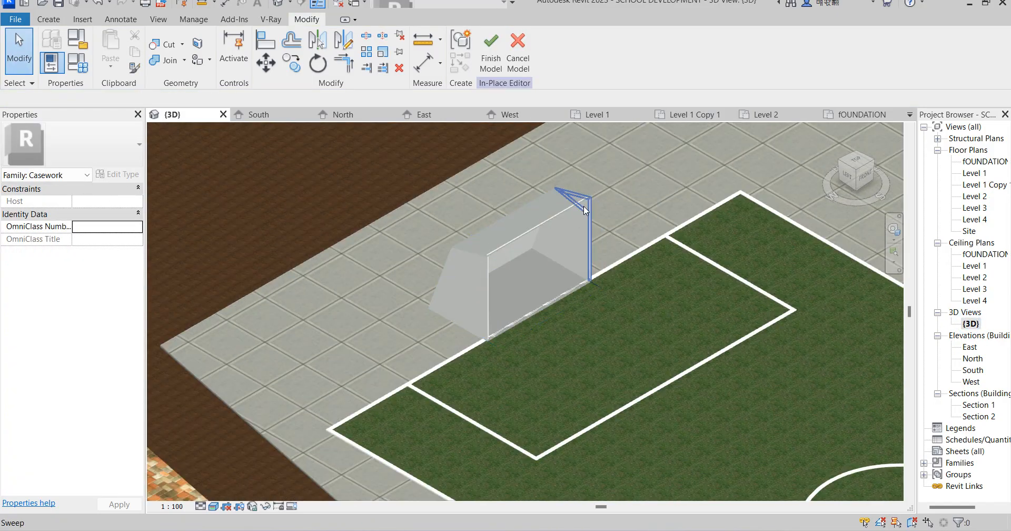
scroll(609, 235, "up", 5)
scroll(725, 222, "down", 2)
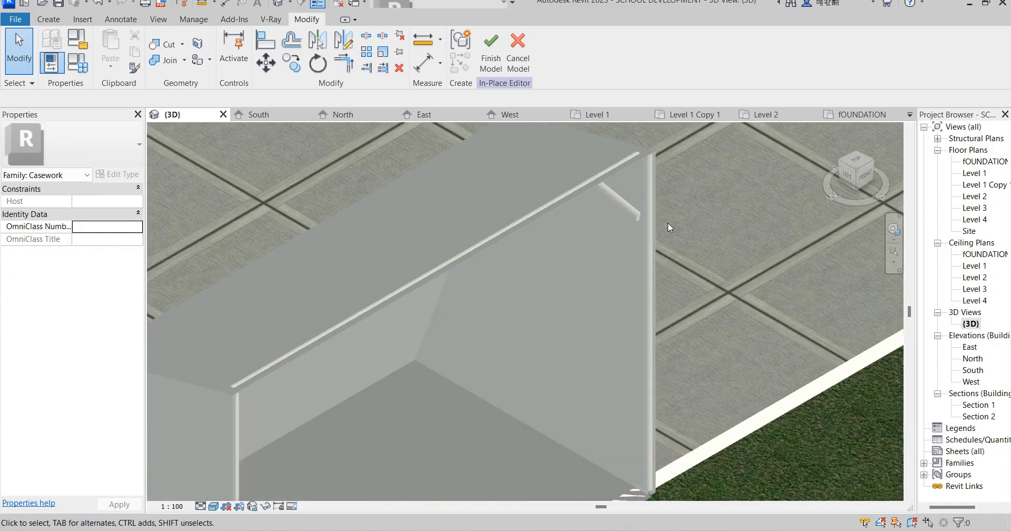
scroll(314, 390, "down", 3)
scroll(337, 356, "up", 6)
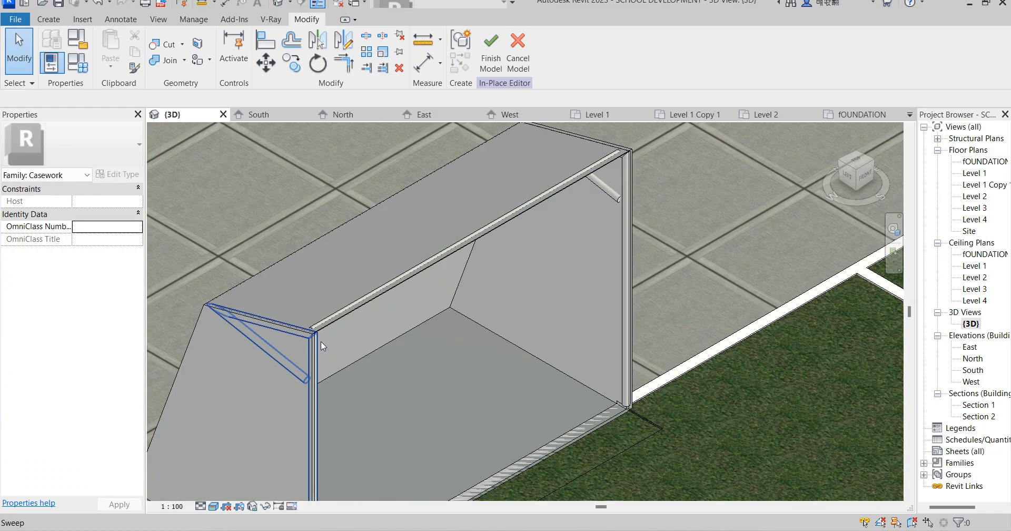
scroll(371, 301, "down", 6)
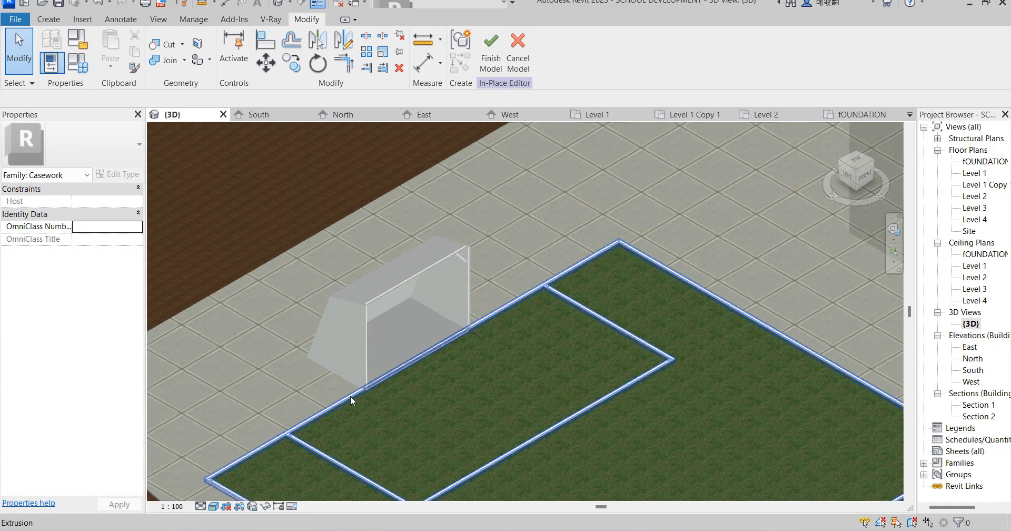
left_click(321, 365)
scroll(403, 410, "up", 3)
left_click_drag(377, 298, 383, 312)
left_click(229, 379)
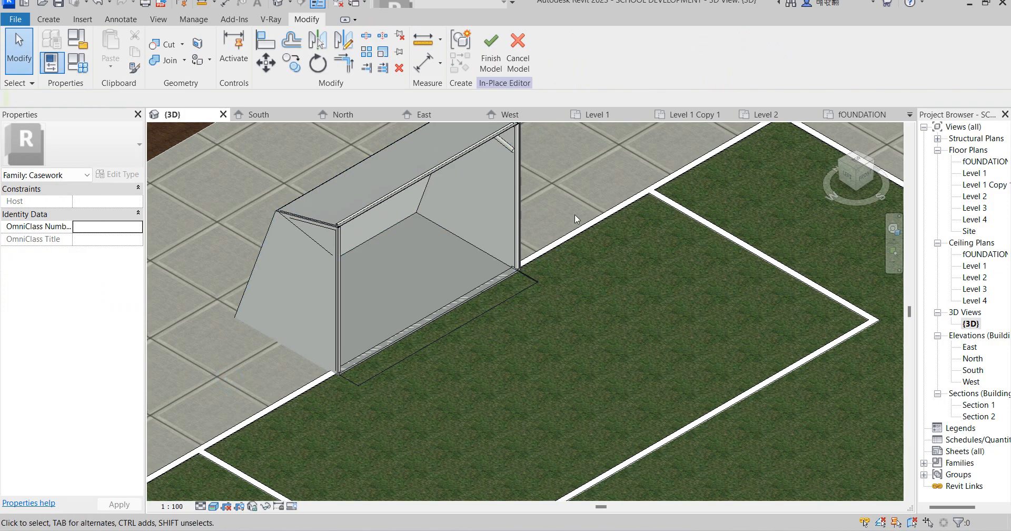
scroll(490, 232, "down", 4)
scroll(489, 216, "up", 3)
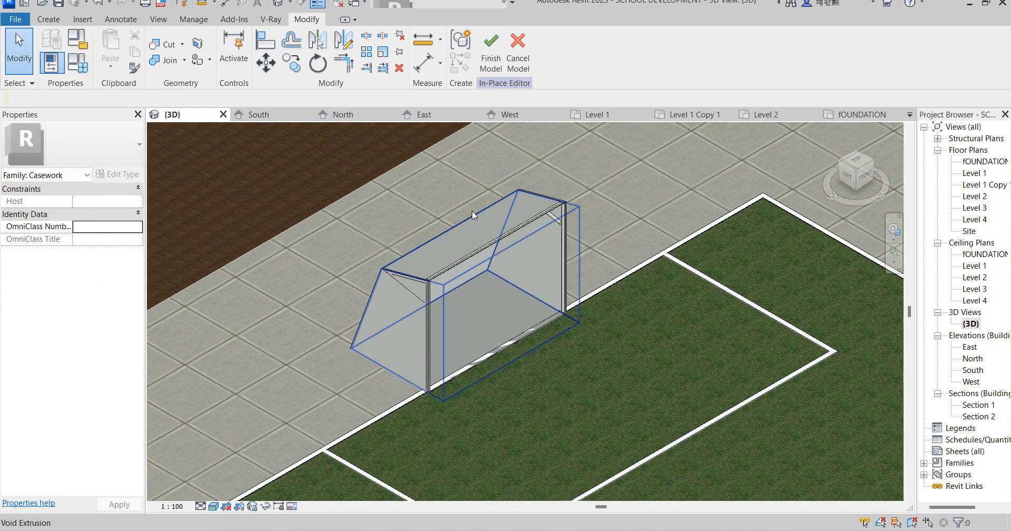
Step: Duplicate the Aluminium material for the net extrusion and make the copy's shading use its render appearance
left_click(460, 223)
left_click(226, 191)
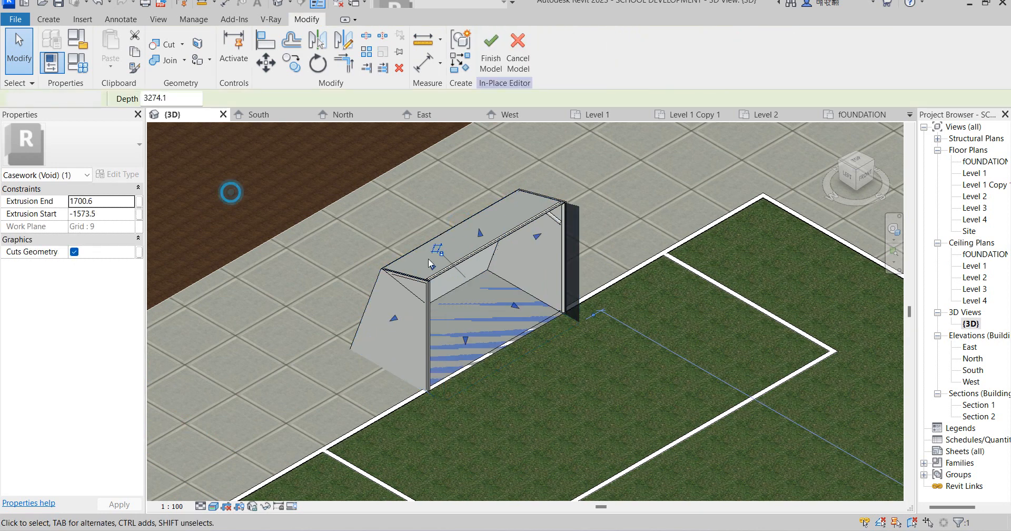
left_click(376, 275)
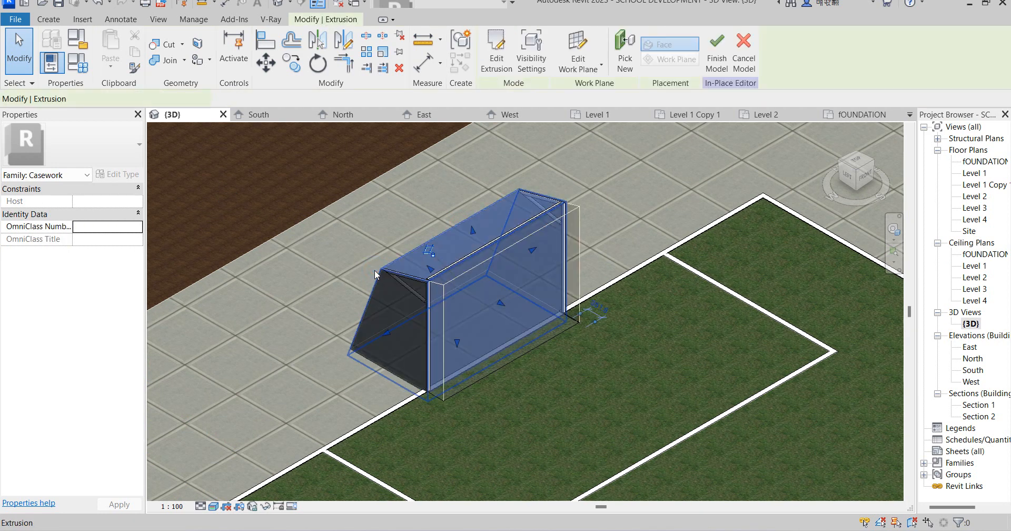
left_click(131, 290)
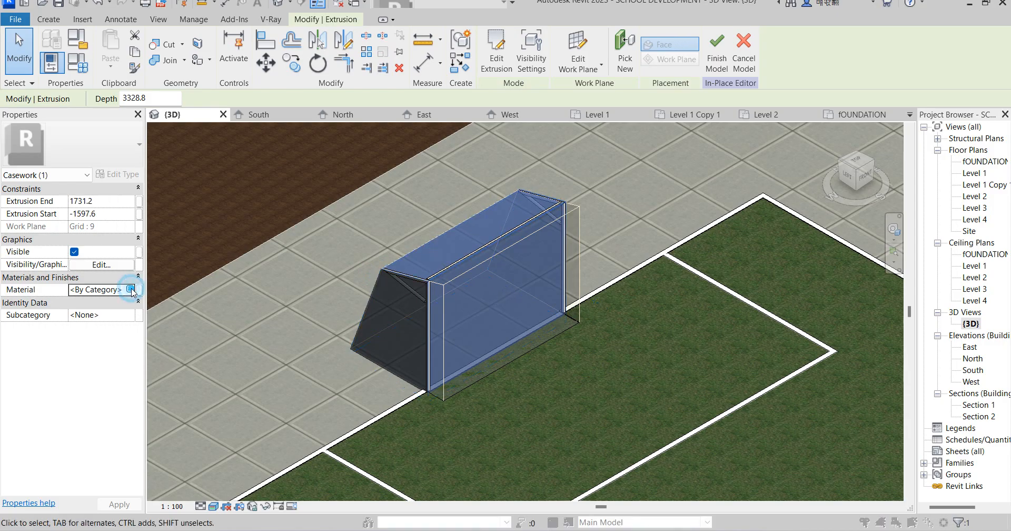
left_click(138, 289)
right_click(388, 232)
left_click(429, 251)
left_click(680, 148)
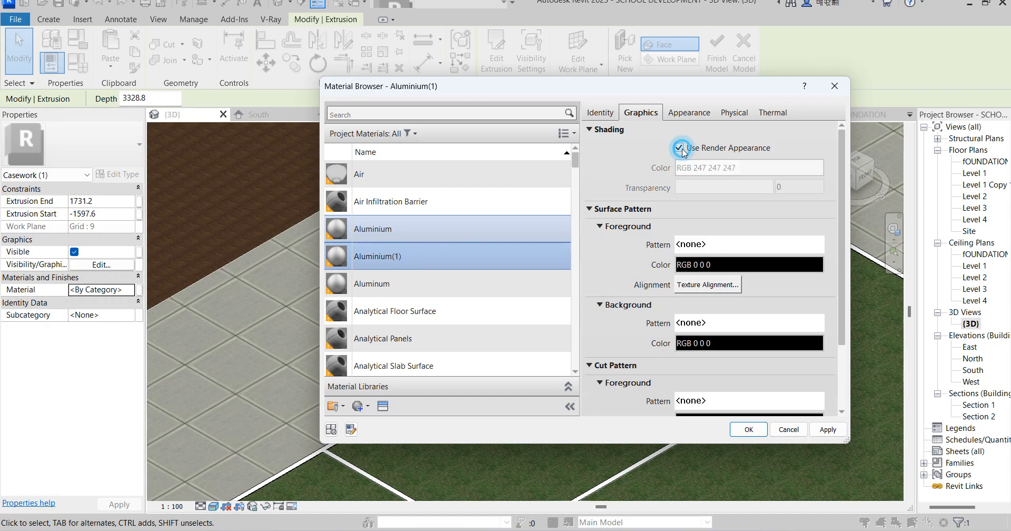
Step: Replace the duplicated material's appearance with the Lace asset from the Fabric appearance library
left_click(690, 112)
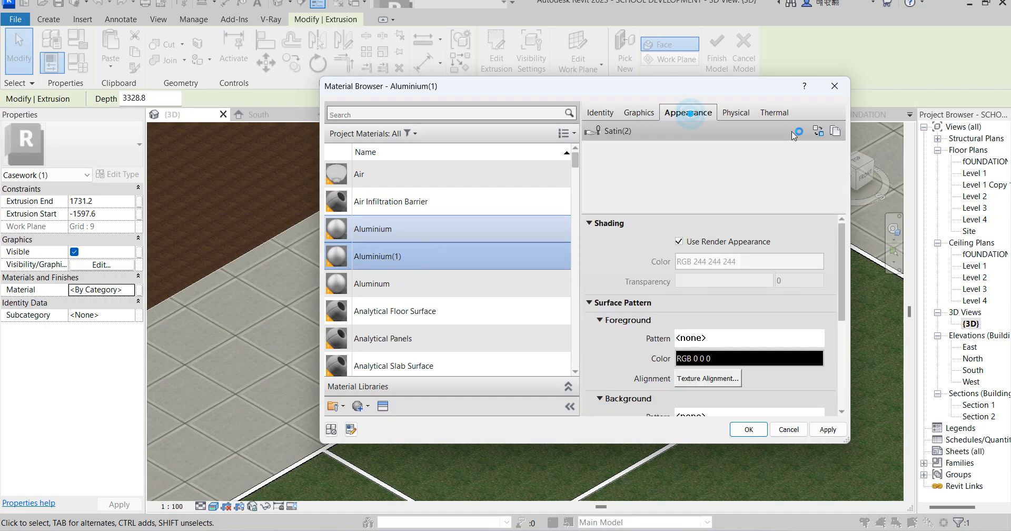
left_click(819, 133)
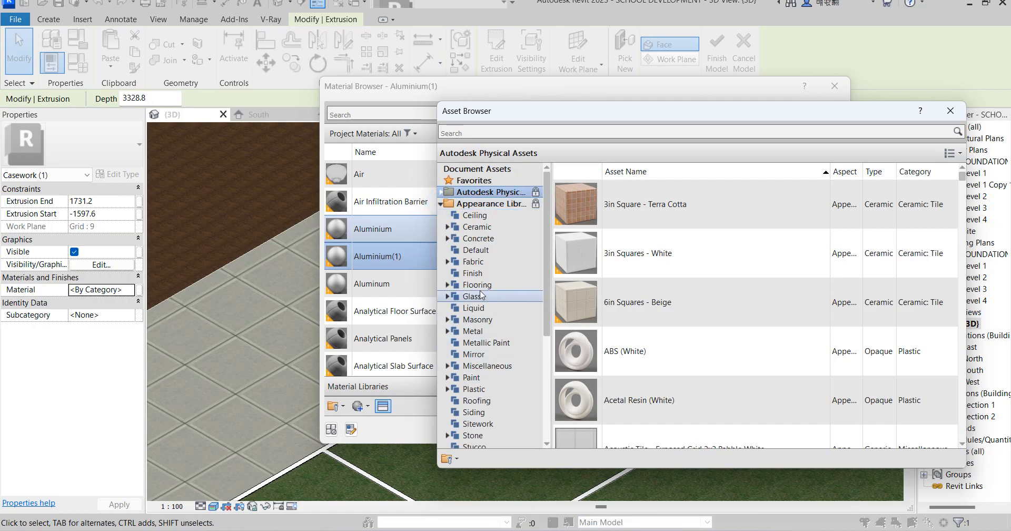
left_click(472, 261)
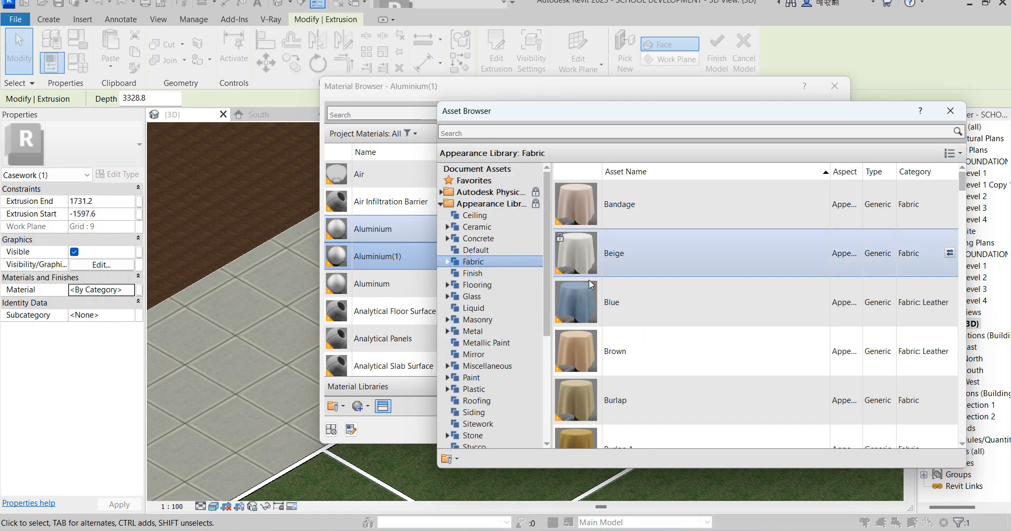
scroll(647, 310, "down", 10)
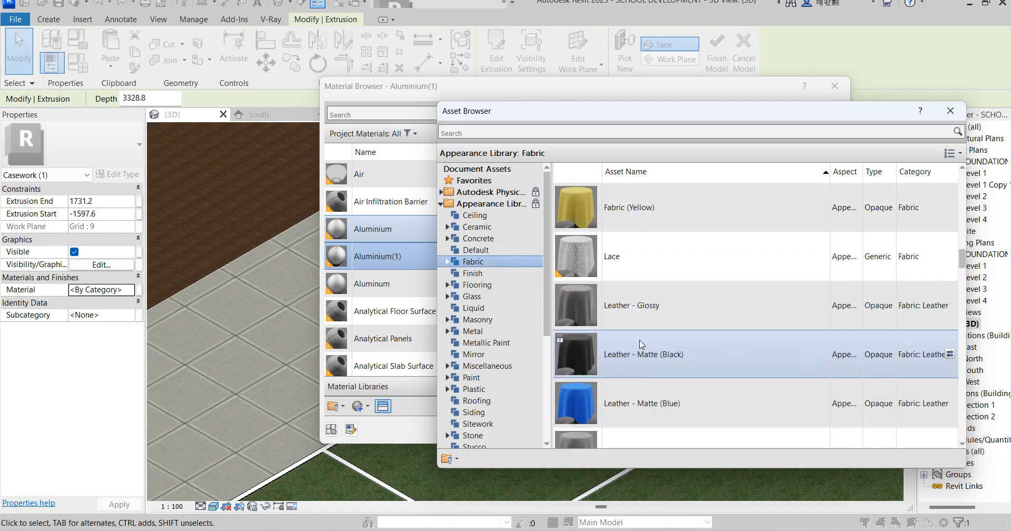
scroll(620, 329, "down", 15)
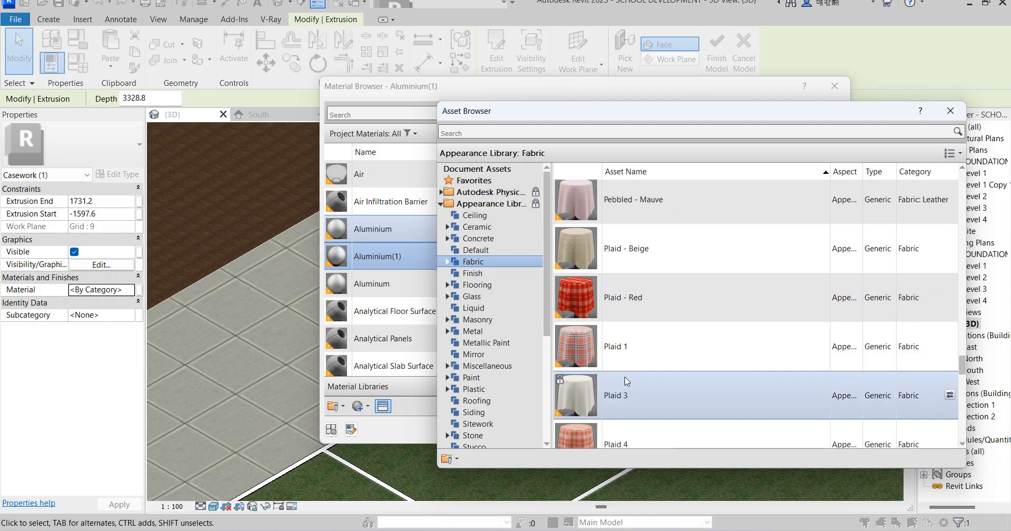
scroll(631, 386, "up", 3)
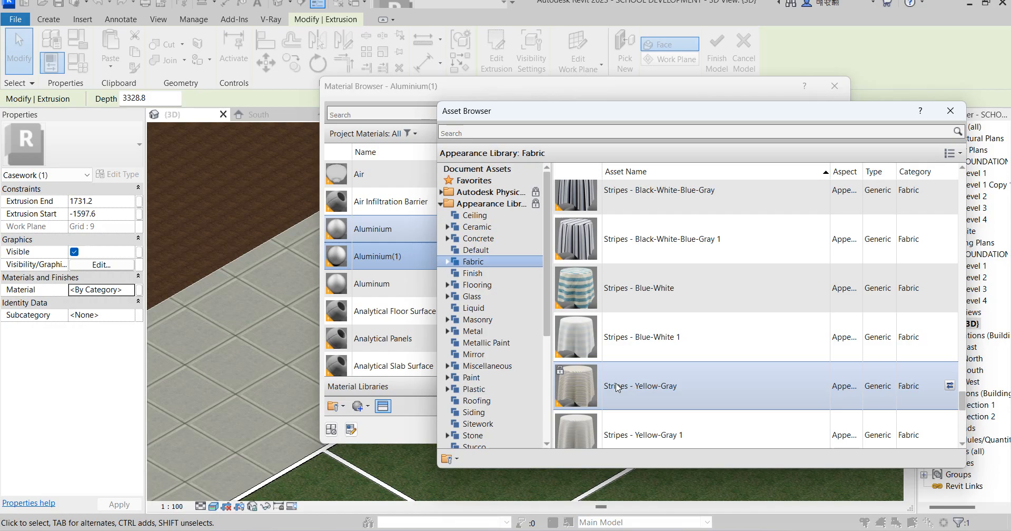
scroll(619, 389, "up", 6)
scroll(622, 334, "up", 3)
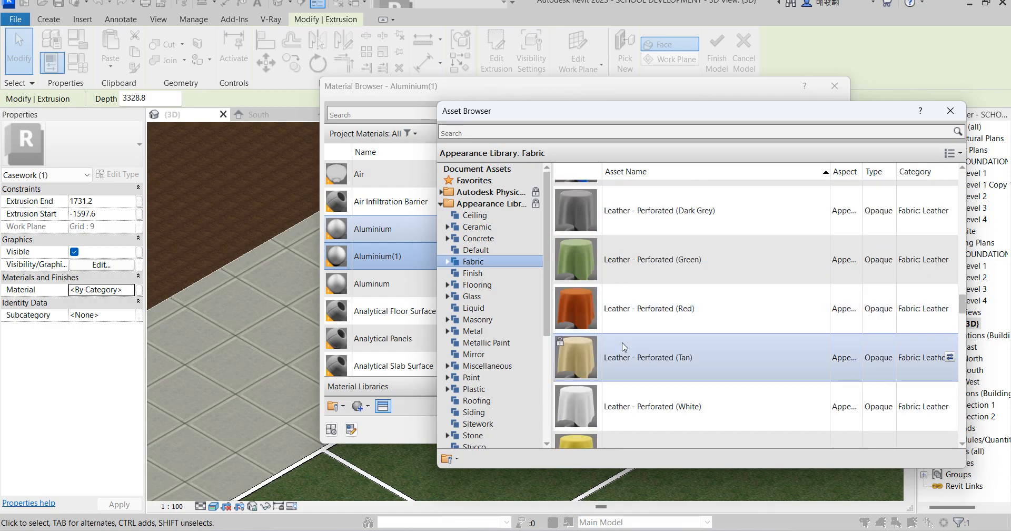
scroll(624, 360, "up", 10)
scroll(626, 367, "up", 8)
scroll(627, 368, "down", 15)
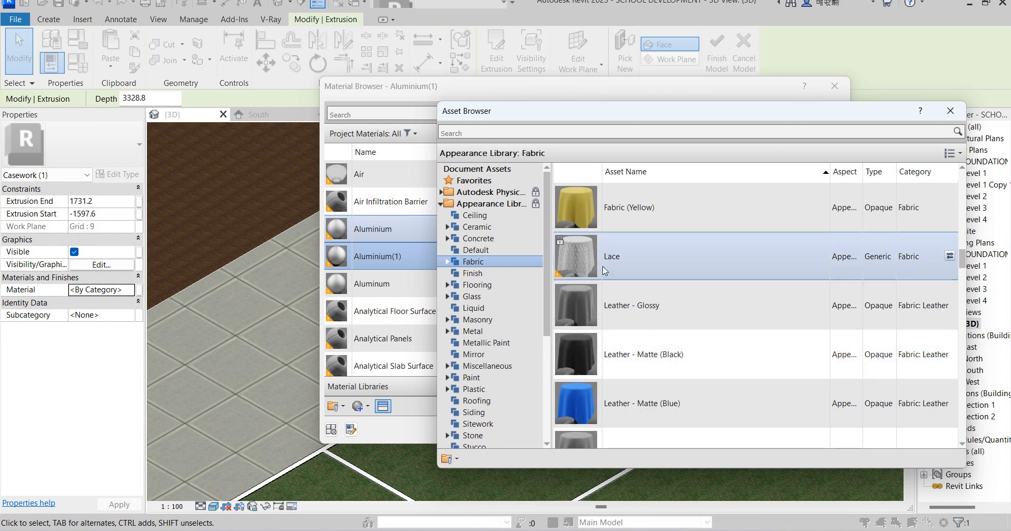
scroll(798, 247, "up", 1)
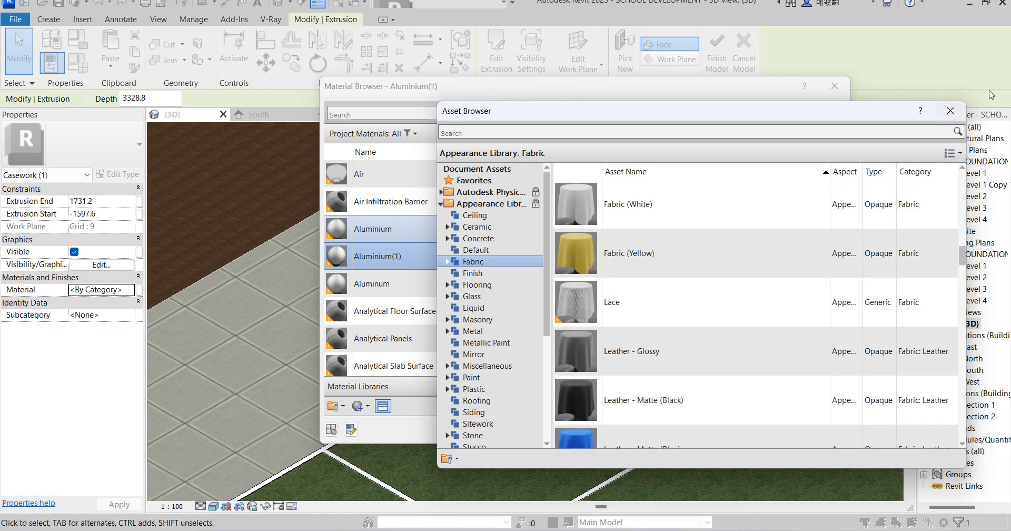
left_click(949, 112)
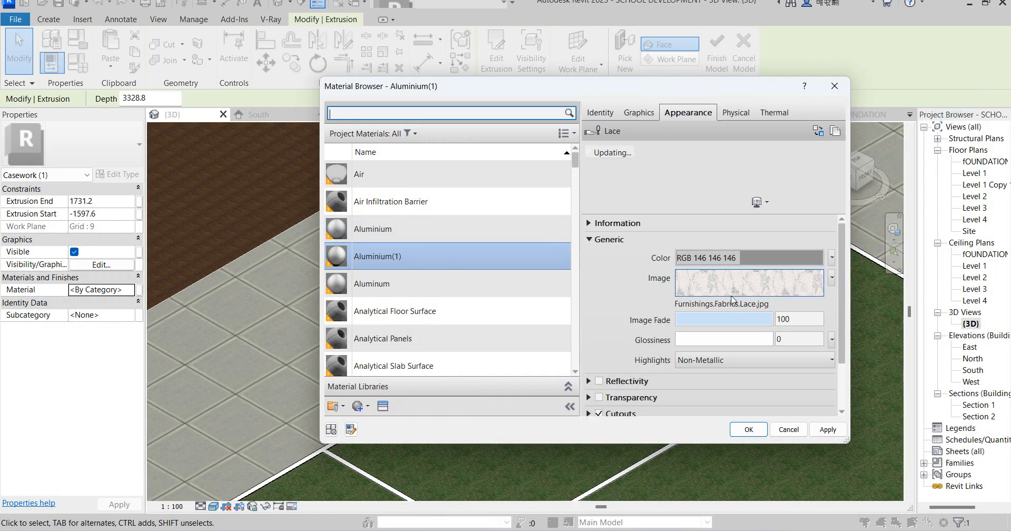
Step: Enable transparency on the lace appearance with an amount of 70 and apply the material to the net
left_click(589, 397)
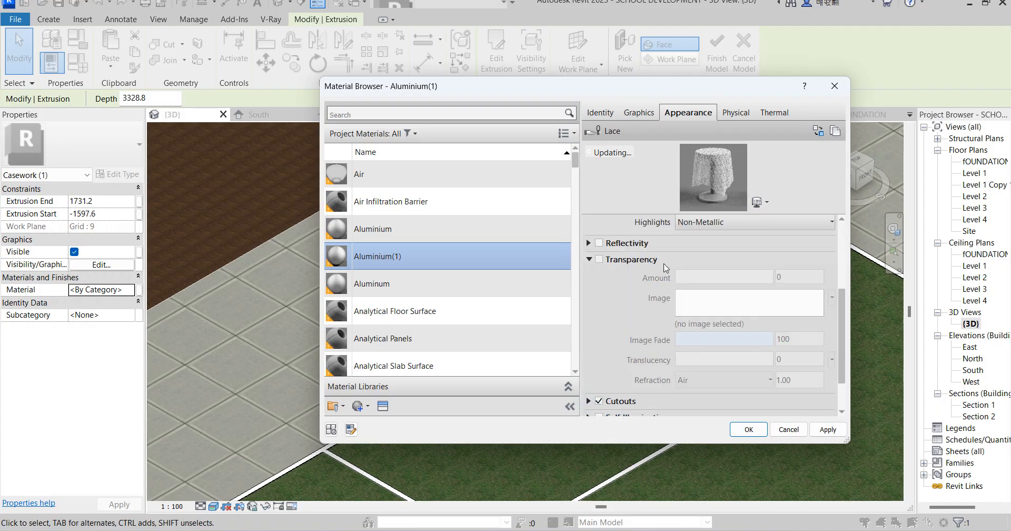
scroll(838, 337, "down", 1)
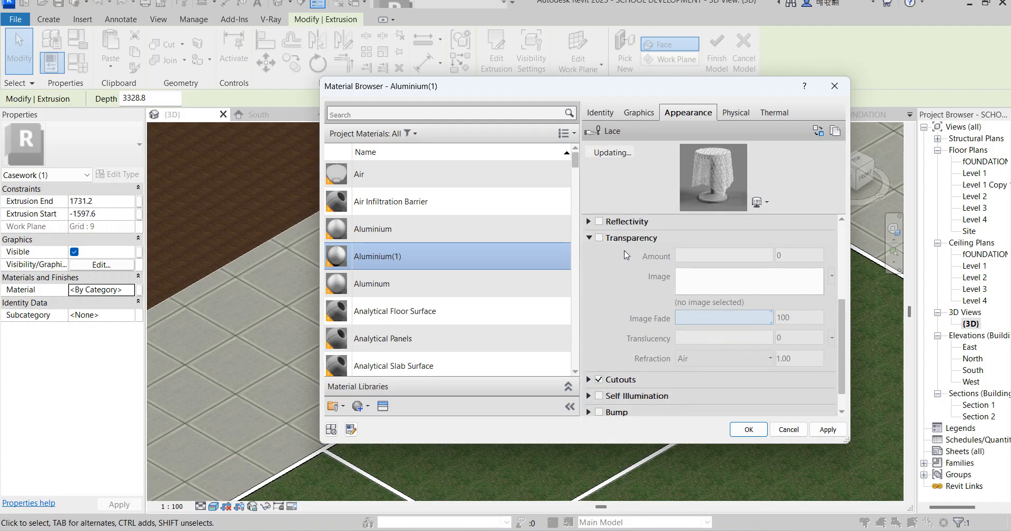
left_click(599, 238)
left_click(705, 255)
left_click_drag(710, 257, 724, 257)
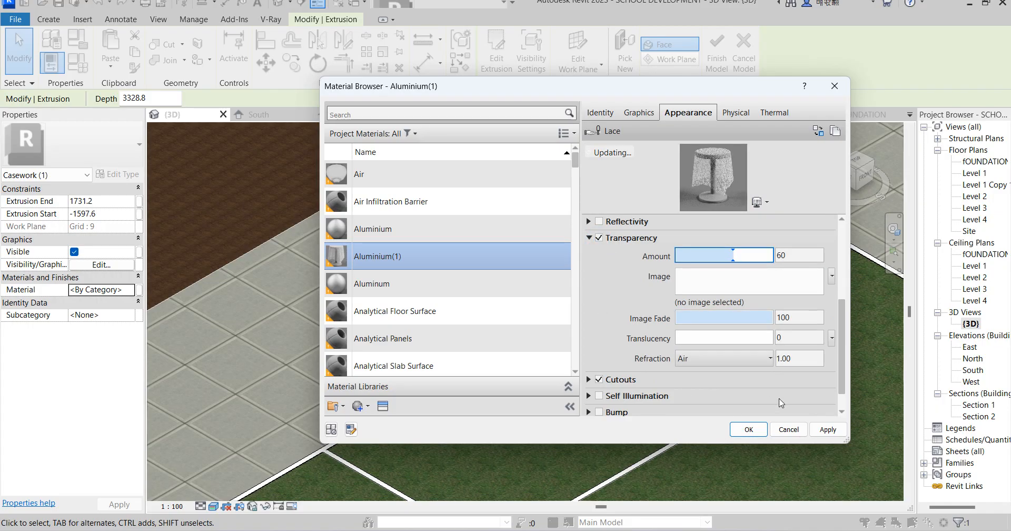
left_click_drag(736, 257, 744, 257)
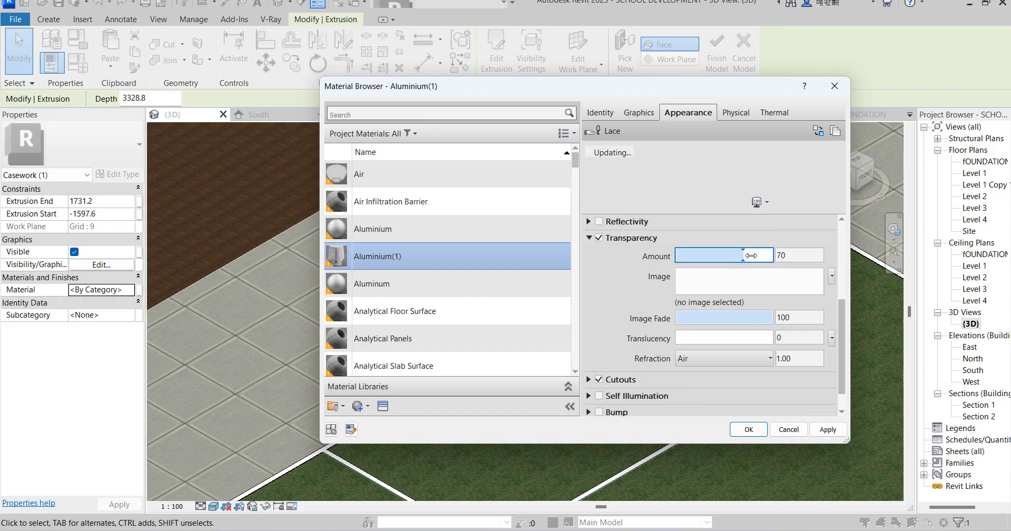
left_click(749, 430)
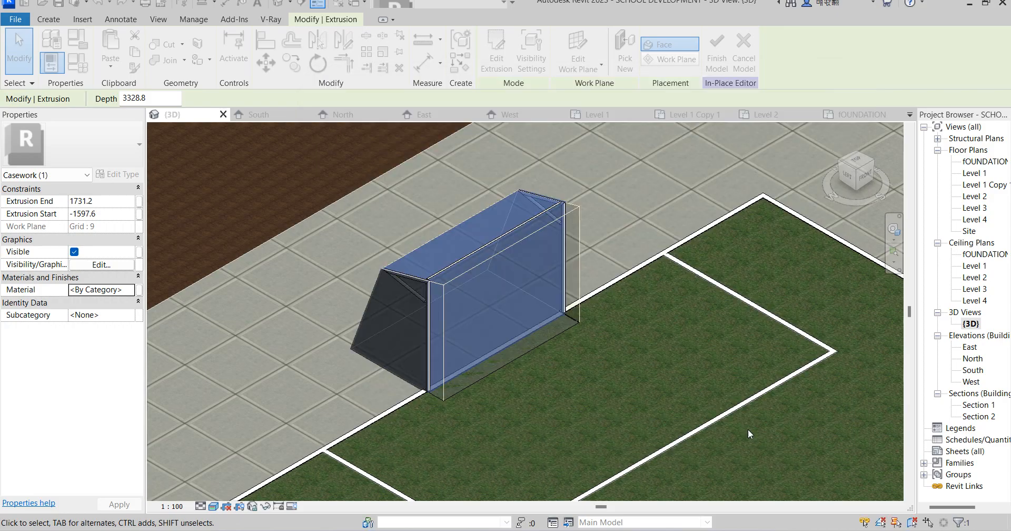
Step: Finish the in-place pitch model and check the net's appearance up close in the 3D view
left_click(653, 228)
left_click(501, 63)
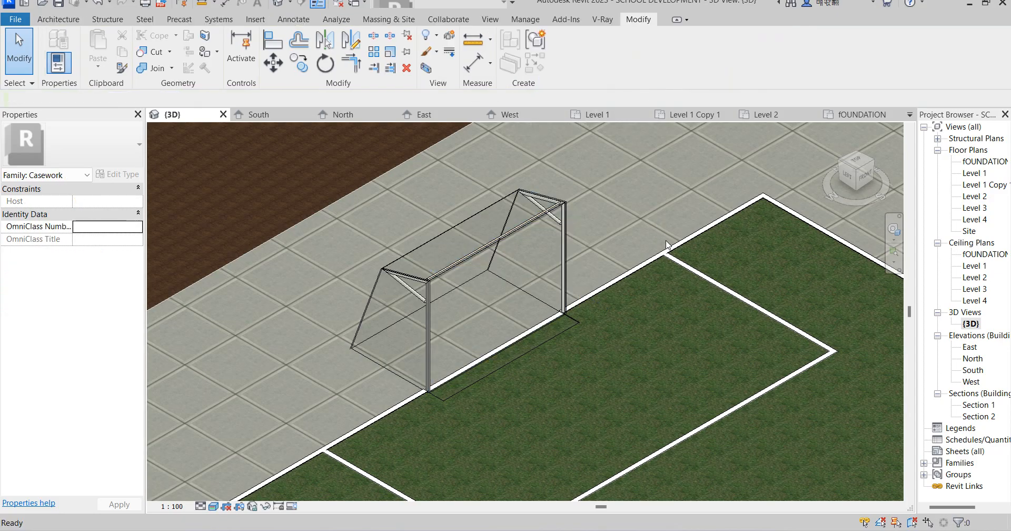
scroll(450, 223, "up", 4)
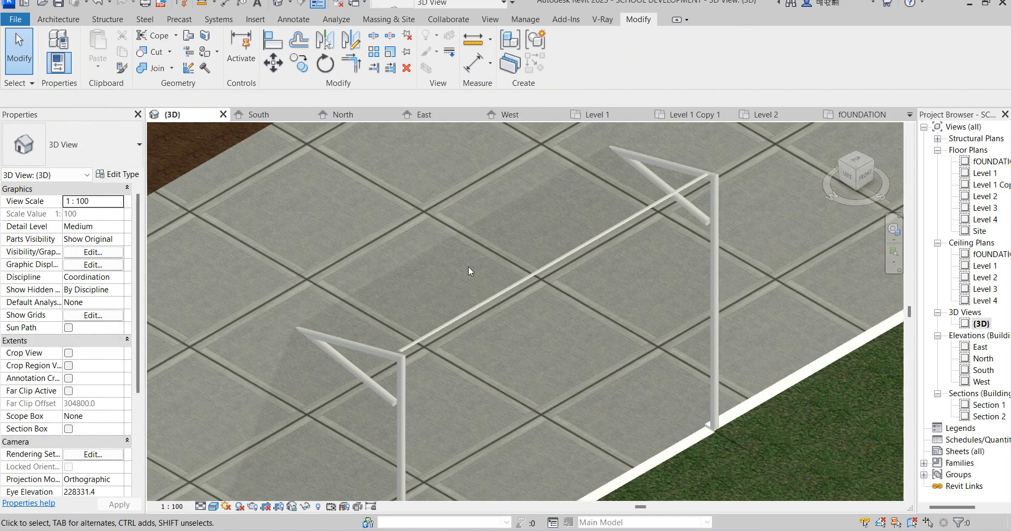
scroll(504, 211, "up", 5)
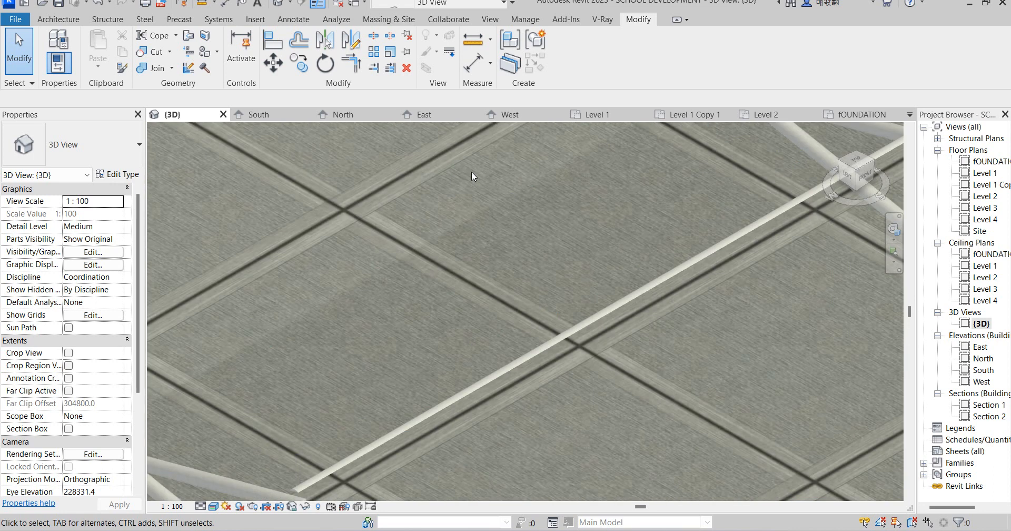
scroll(476, 179, "down", 8)
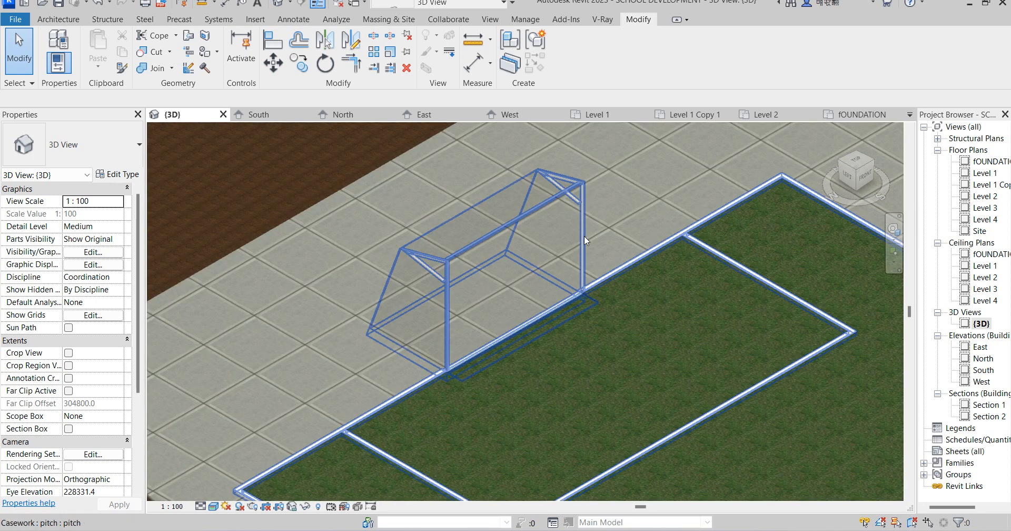
Step: Reopen the pitch model for in-place editing and select all the parts of the goal together
left_click_drag(435, 180, 623, 337)
left_click(590, 245)
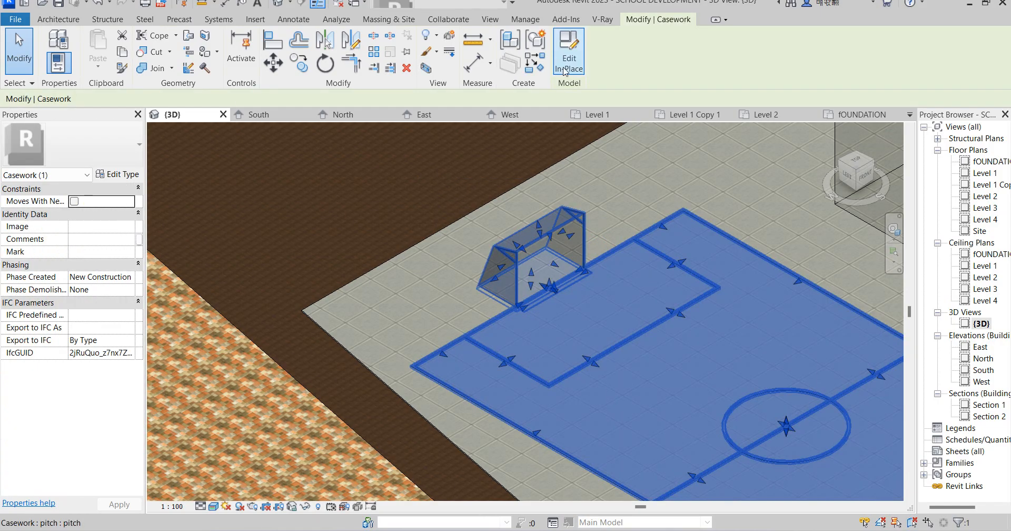
left_click_drag(423, 160, 612, 327)
scroll(613, 327, "down", 3)
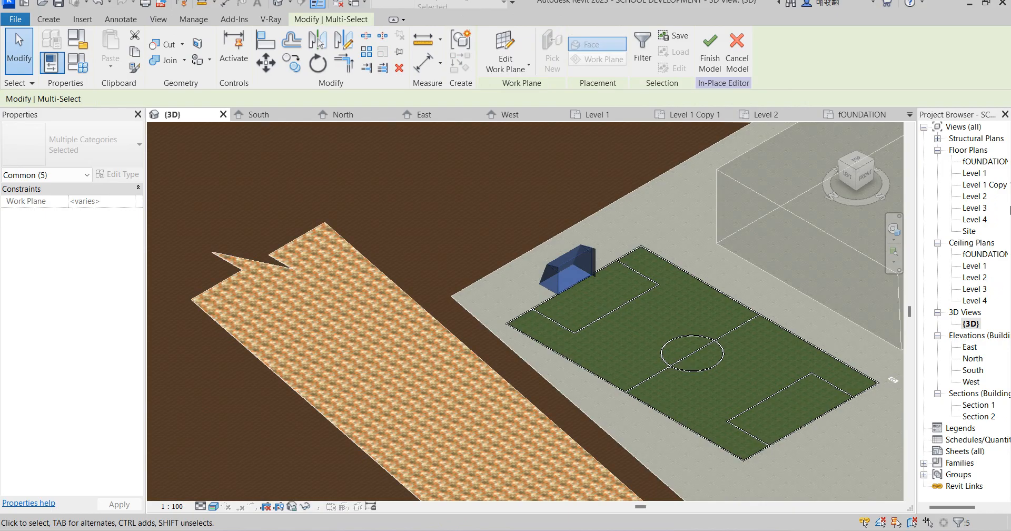
Step: In the Level 1 Copy 1 plan, mirror a copy of the goal to the pitch's opposite end about an axis drawn through the long side's midpoint
double_click(985, 184)
scroll(543, 248, "down", 2)
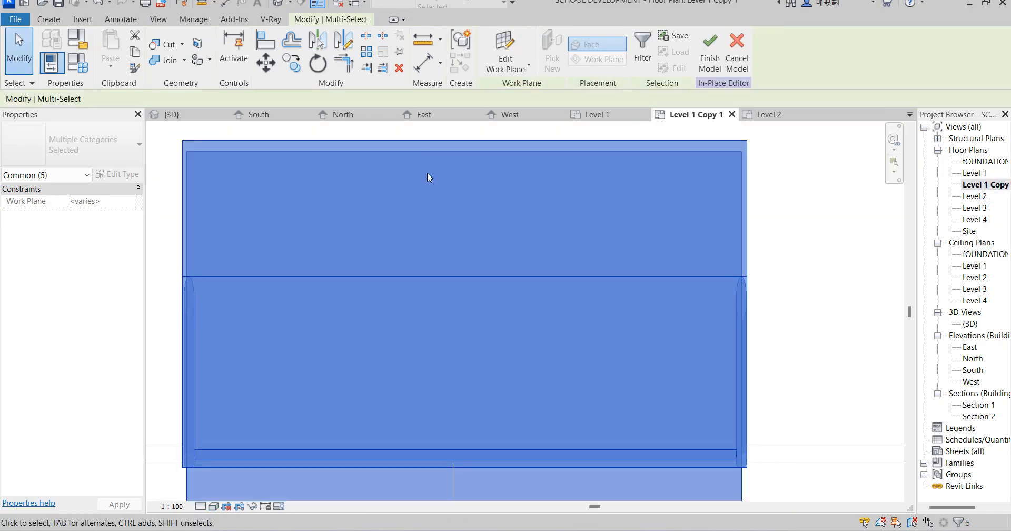
scroll(544, 248, "down", 3)
left_click(343, 41)
scroll(576, 127, "down", 3)
scroll(650, 416, "up", 4)
scroll(652, 418, "up", 4)
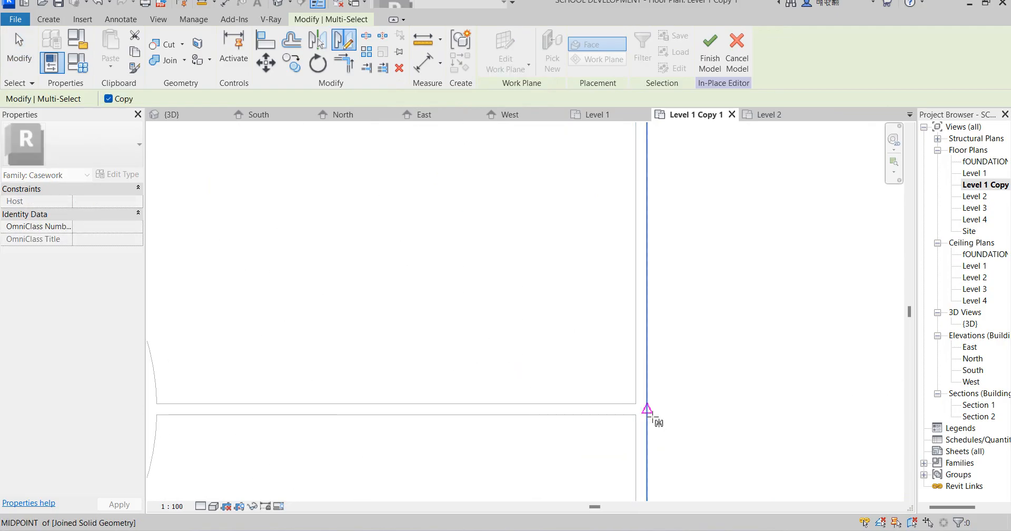
left_click(647, 410)
left_click(672, 409)
scroll(654, 309, "down", 4)
scroll(684, 330, "down", 3)
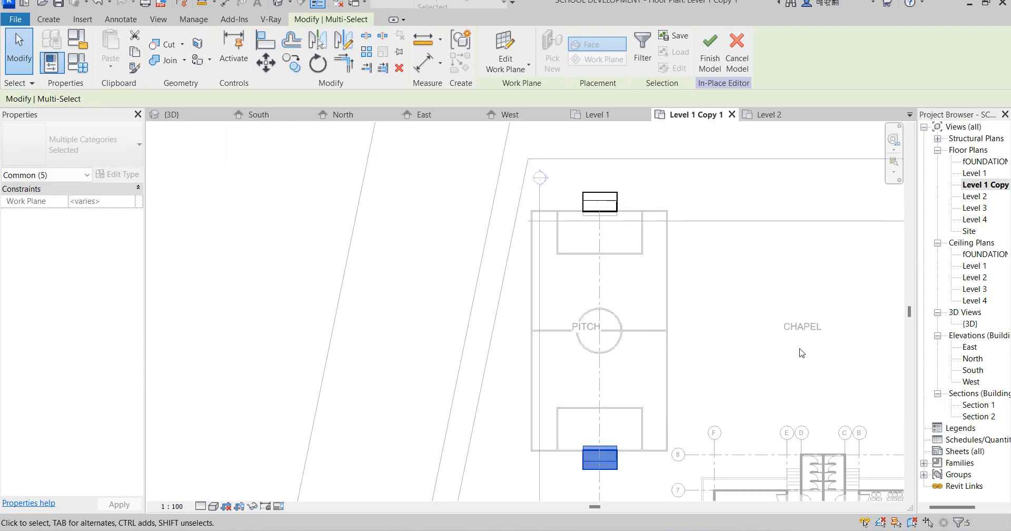
Step: In the 3D view, deselect the mirrored goal and examine both goals' nets, posts and placement at the pitch ends
double_click(970, 324)
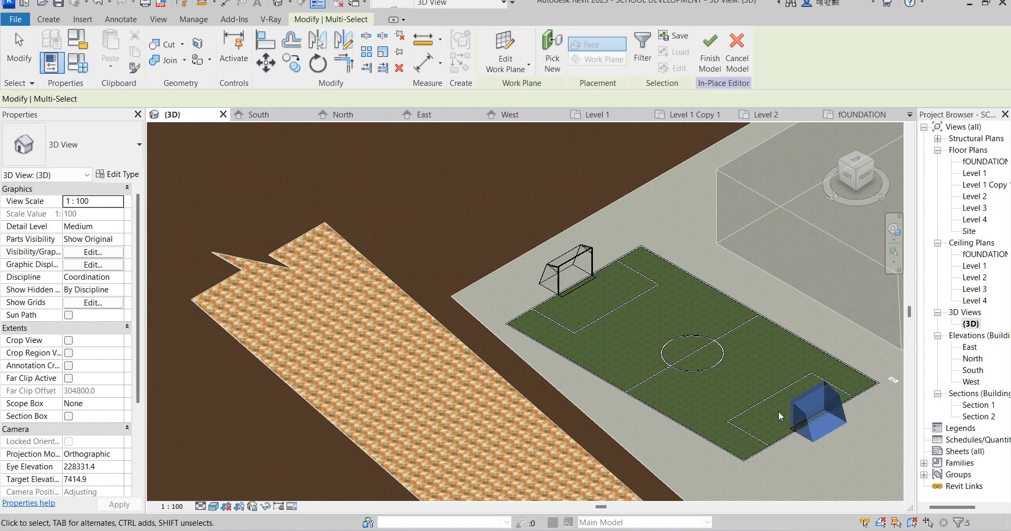
scroll(842, 437, "up", 3)
left_click(854, 454)
scroll(845, 444, "up", 5)
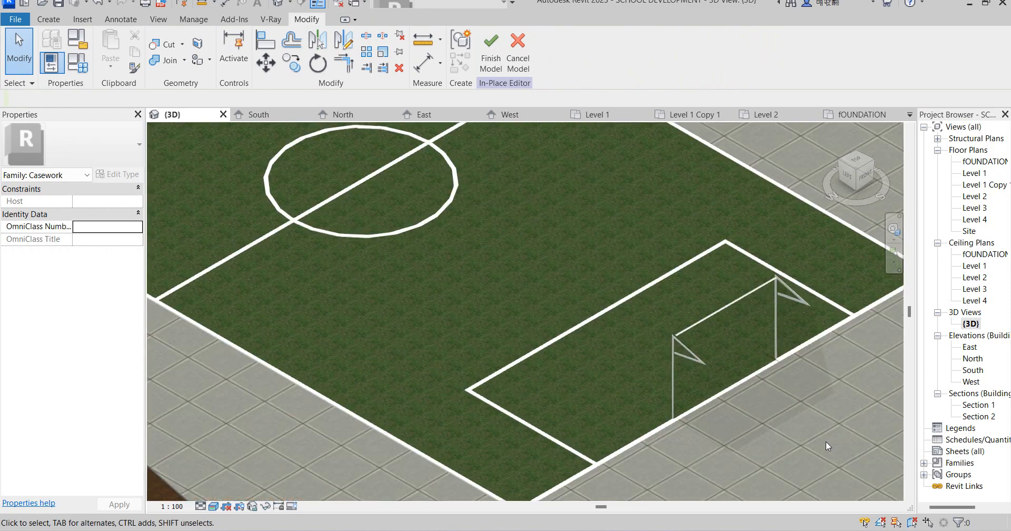
scroll(662, 326, "down", 5)
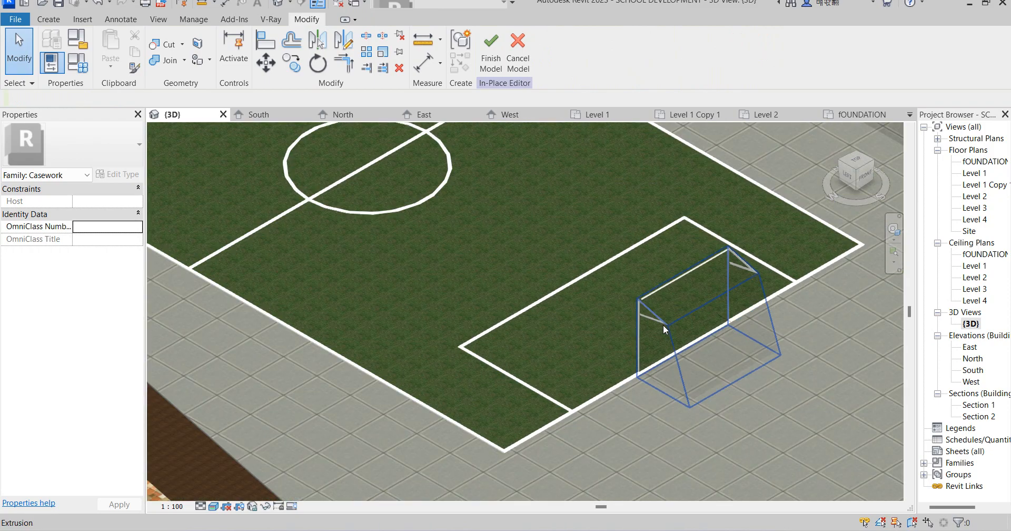
scroll(678, 374, "up", 4)
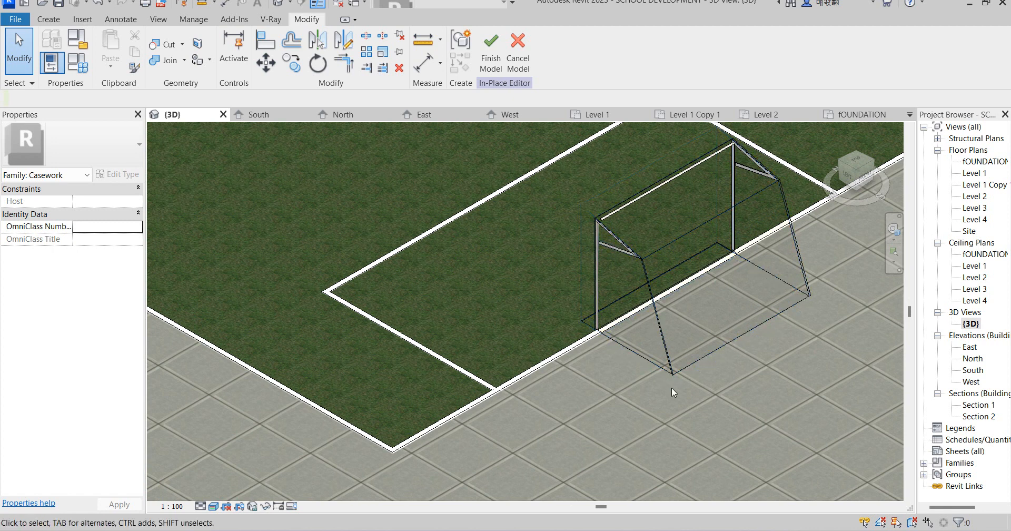
scroll(671, 363, "down", 1)
scroll(670, 363, "down", 3)
scroll(551, 342, "down", 2)
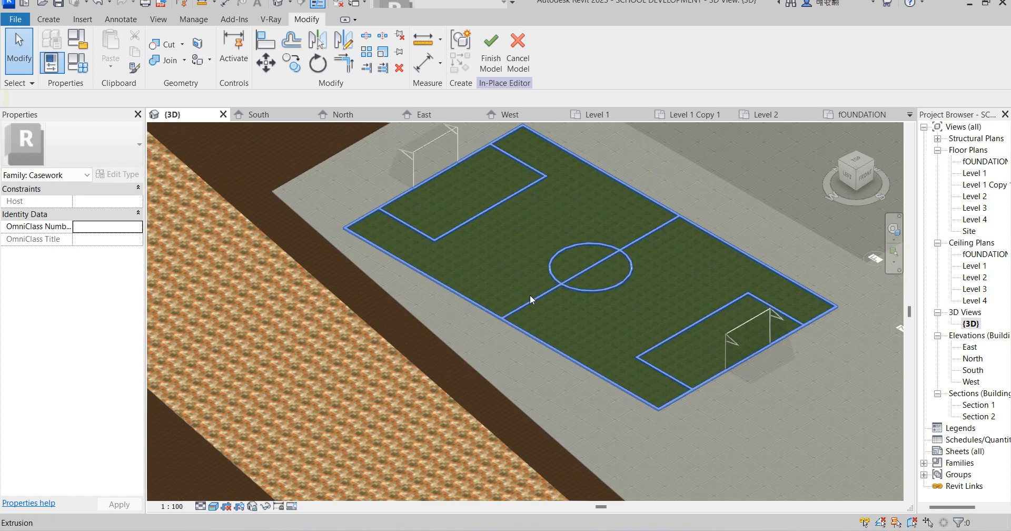
scroll(530, 349, "down", 1)
scroll(528, 271, "up", 3)
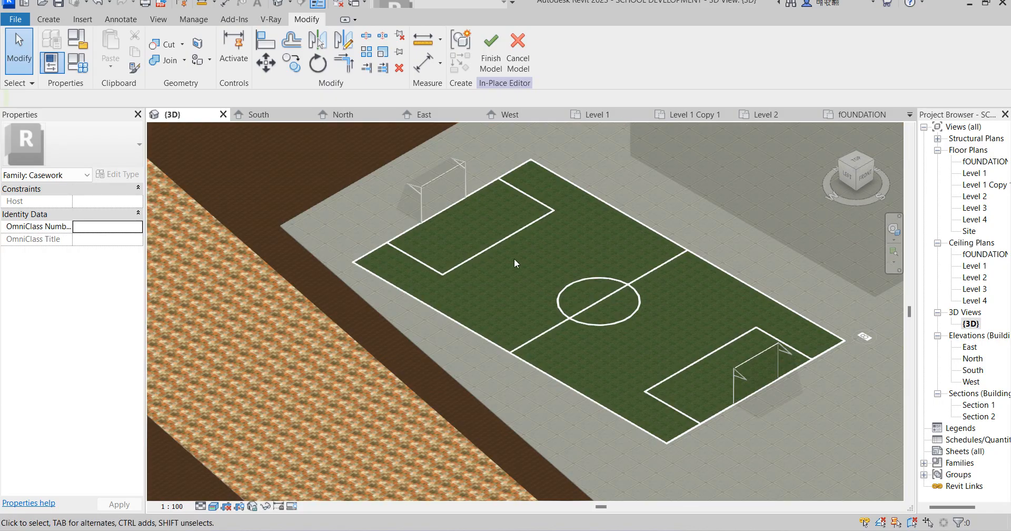
scroll(463, 326, "down", 2)
scroll(507, 277, "up", 1)
scroll(506, 279, "up", 2)
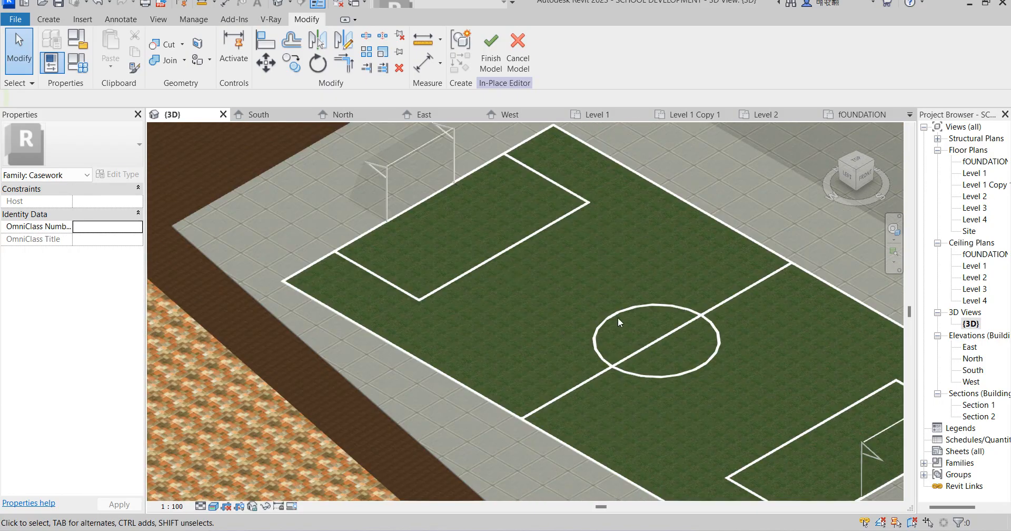
Step: Finish the in-place pitch model with a goal at each end
scroll(505, 258, "up", 2)
scroll(437, 221, "down", 8)
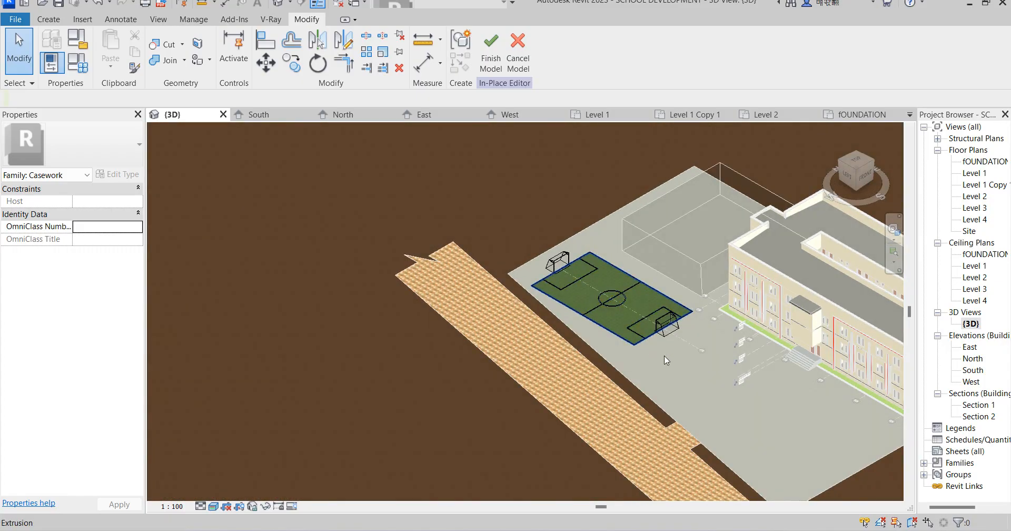
scroll(689, 345, "up", 3)
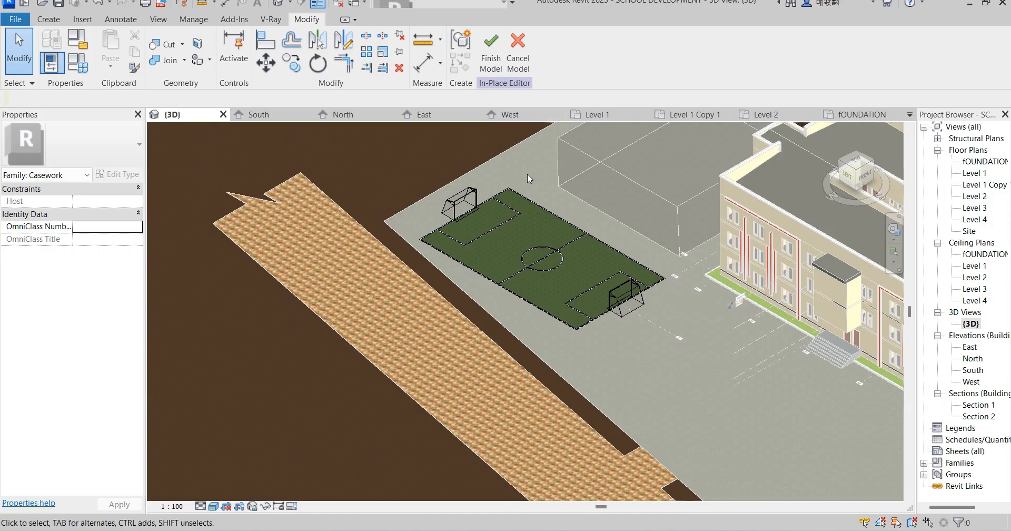
left_click(490, 42)
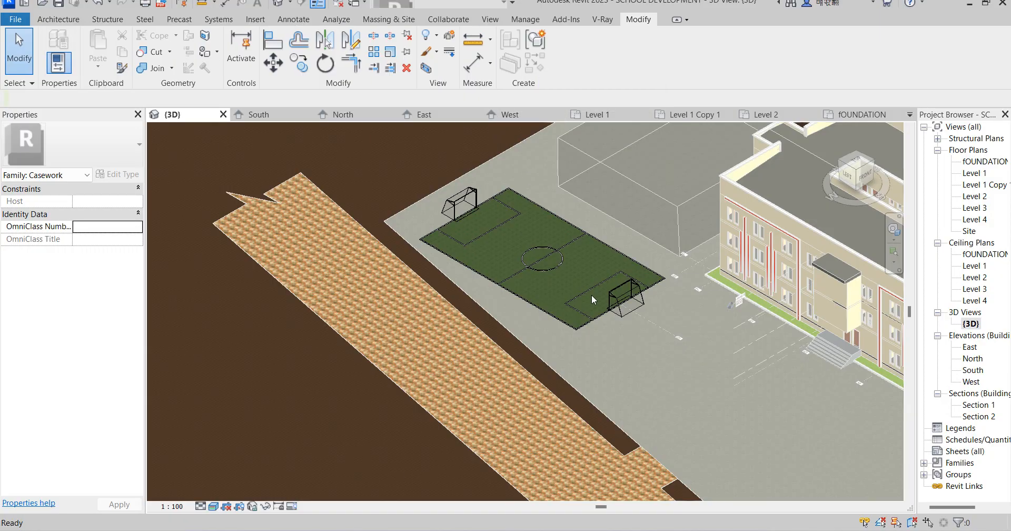
scroll(611, 317, "down", 2)
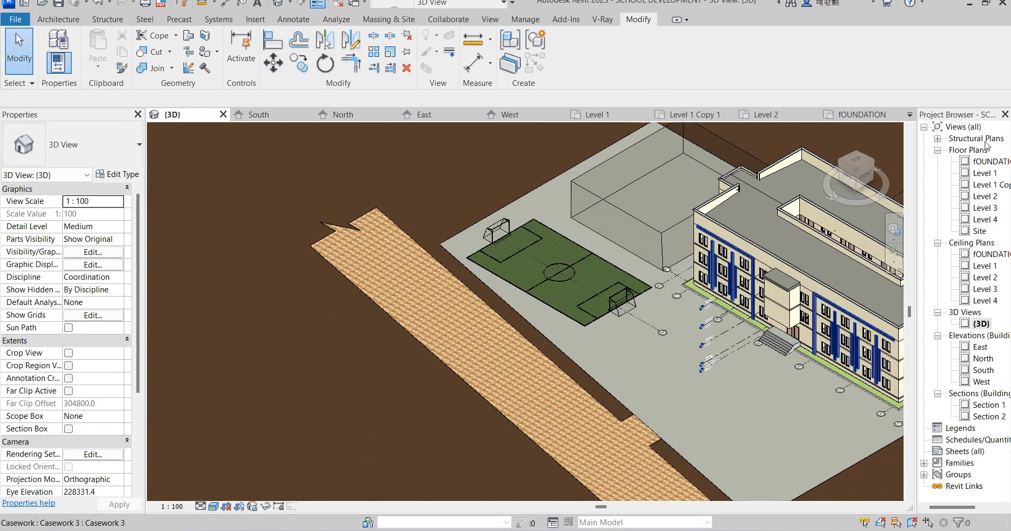
Step: Review the pitch's placement on the site in the Level 1 Copy 1 plan, and inspect the finished goal up close in the 3D view
double_click(984, 184)
scroll(530, 424, "down", 3)
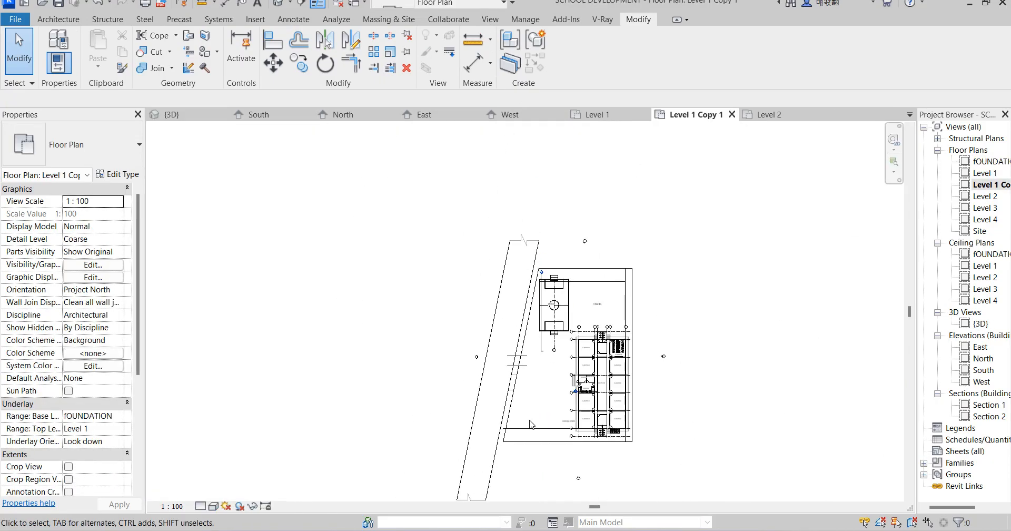
scroll(530, 424, "up", 3)
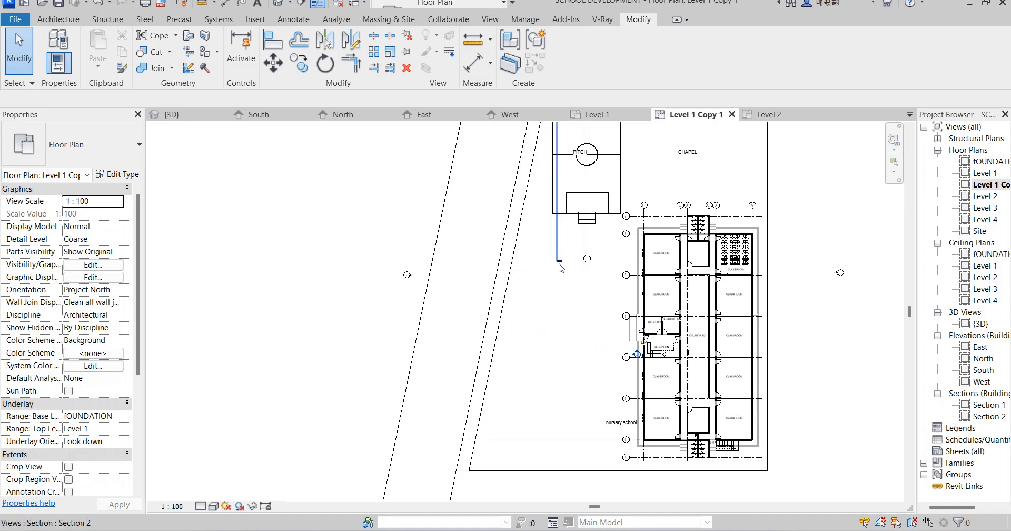
scroll(538, 290, "down", 3)
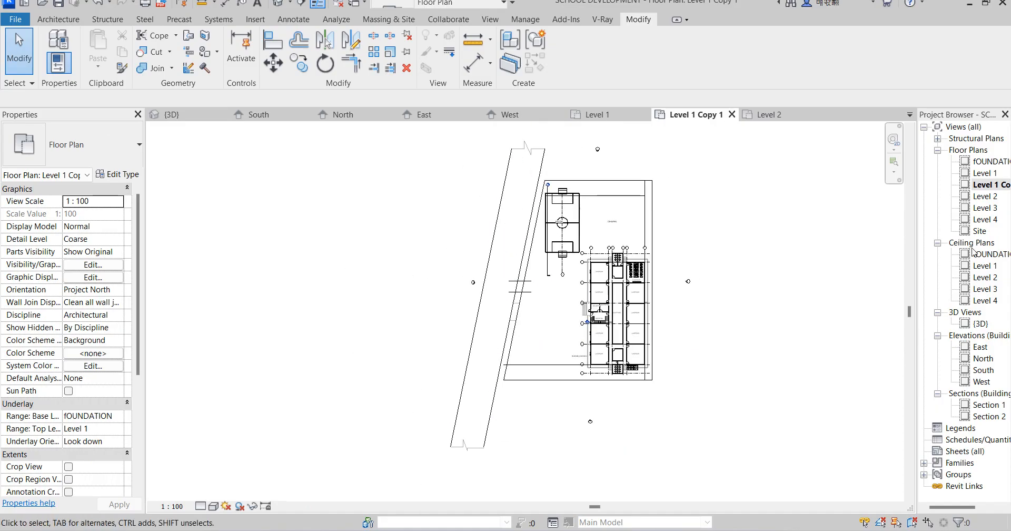
double_click(981, 323)
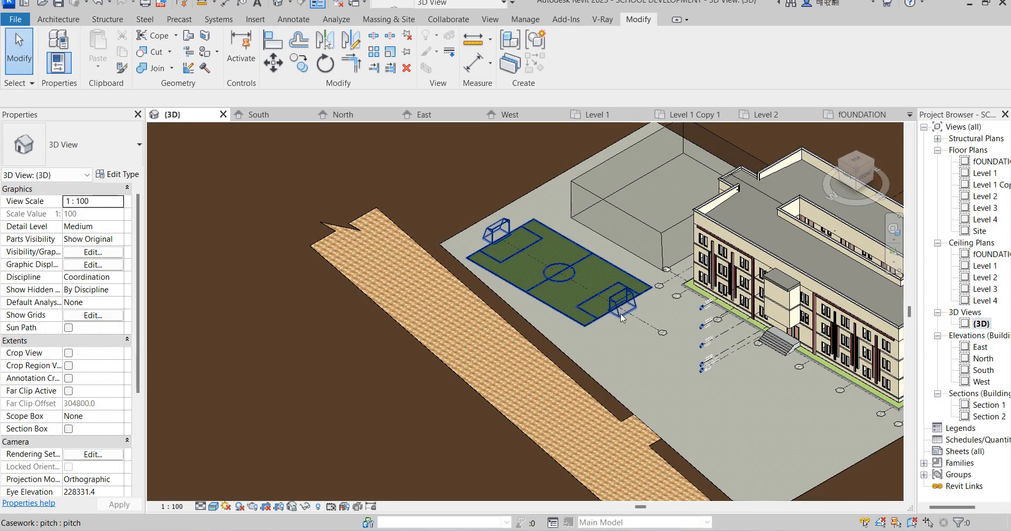
scroll(609, 302, "up", 2)
scroll(609, 301, "up", 2)
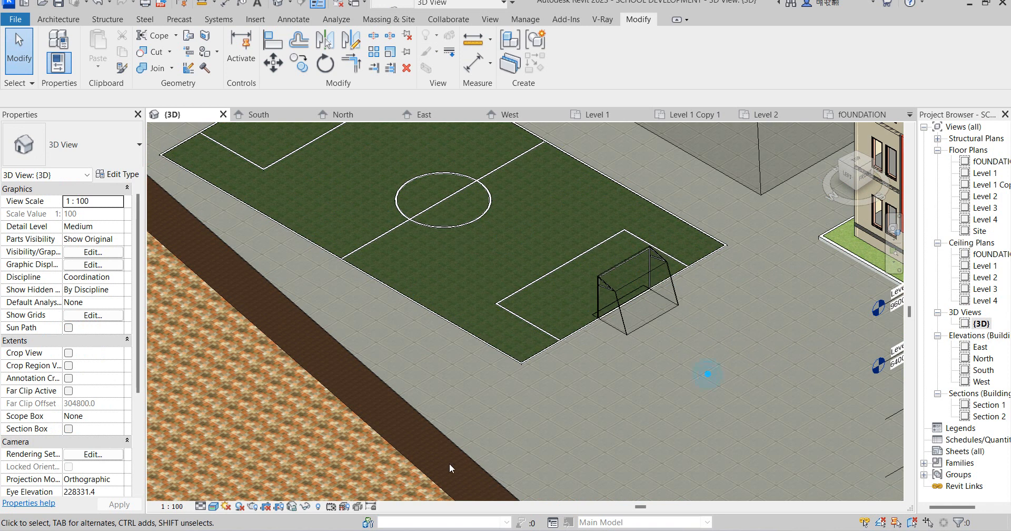